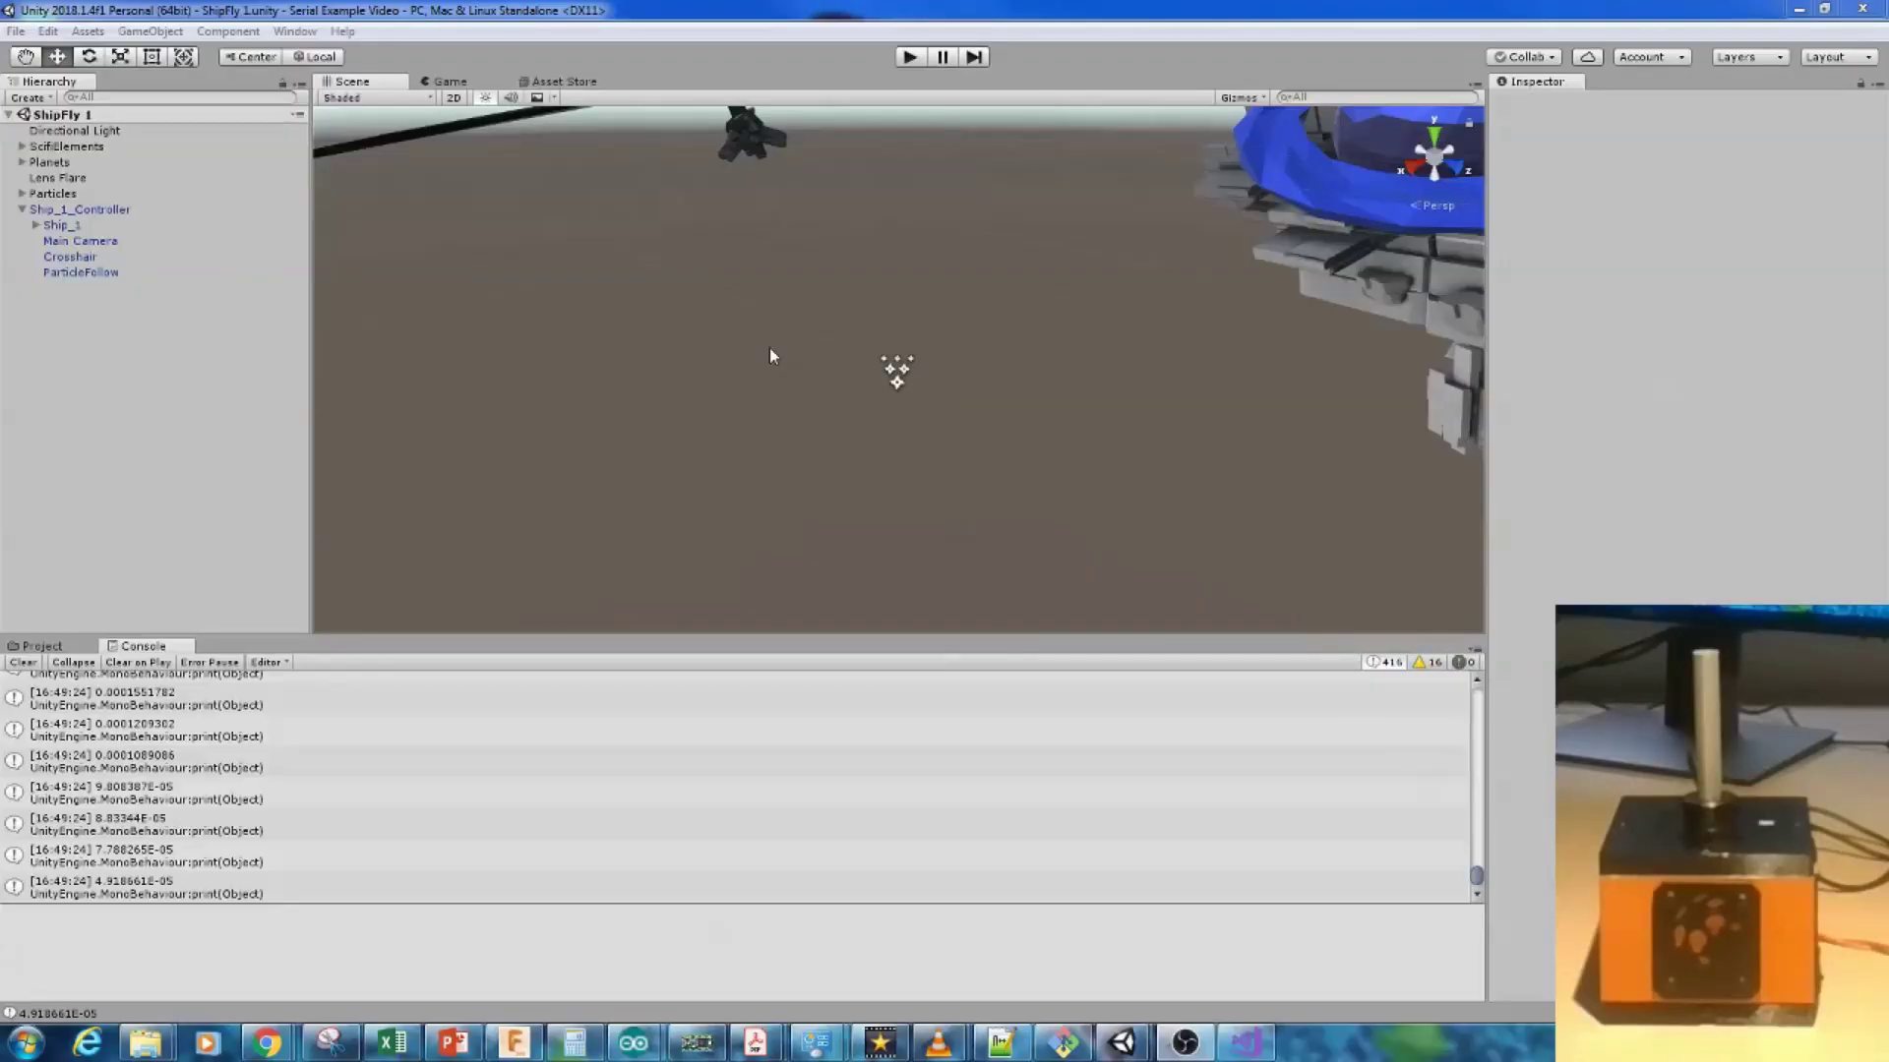
# Step: Run the ShipFly 1 scene in play mode
pyautogui.click(906, 65)
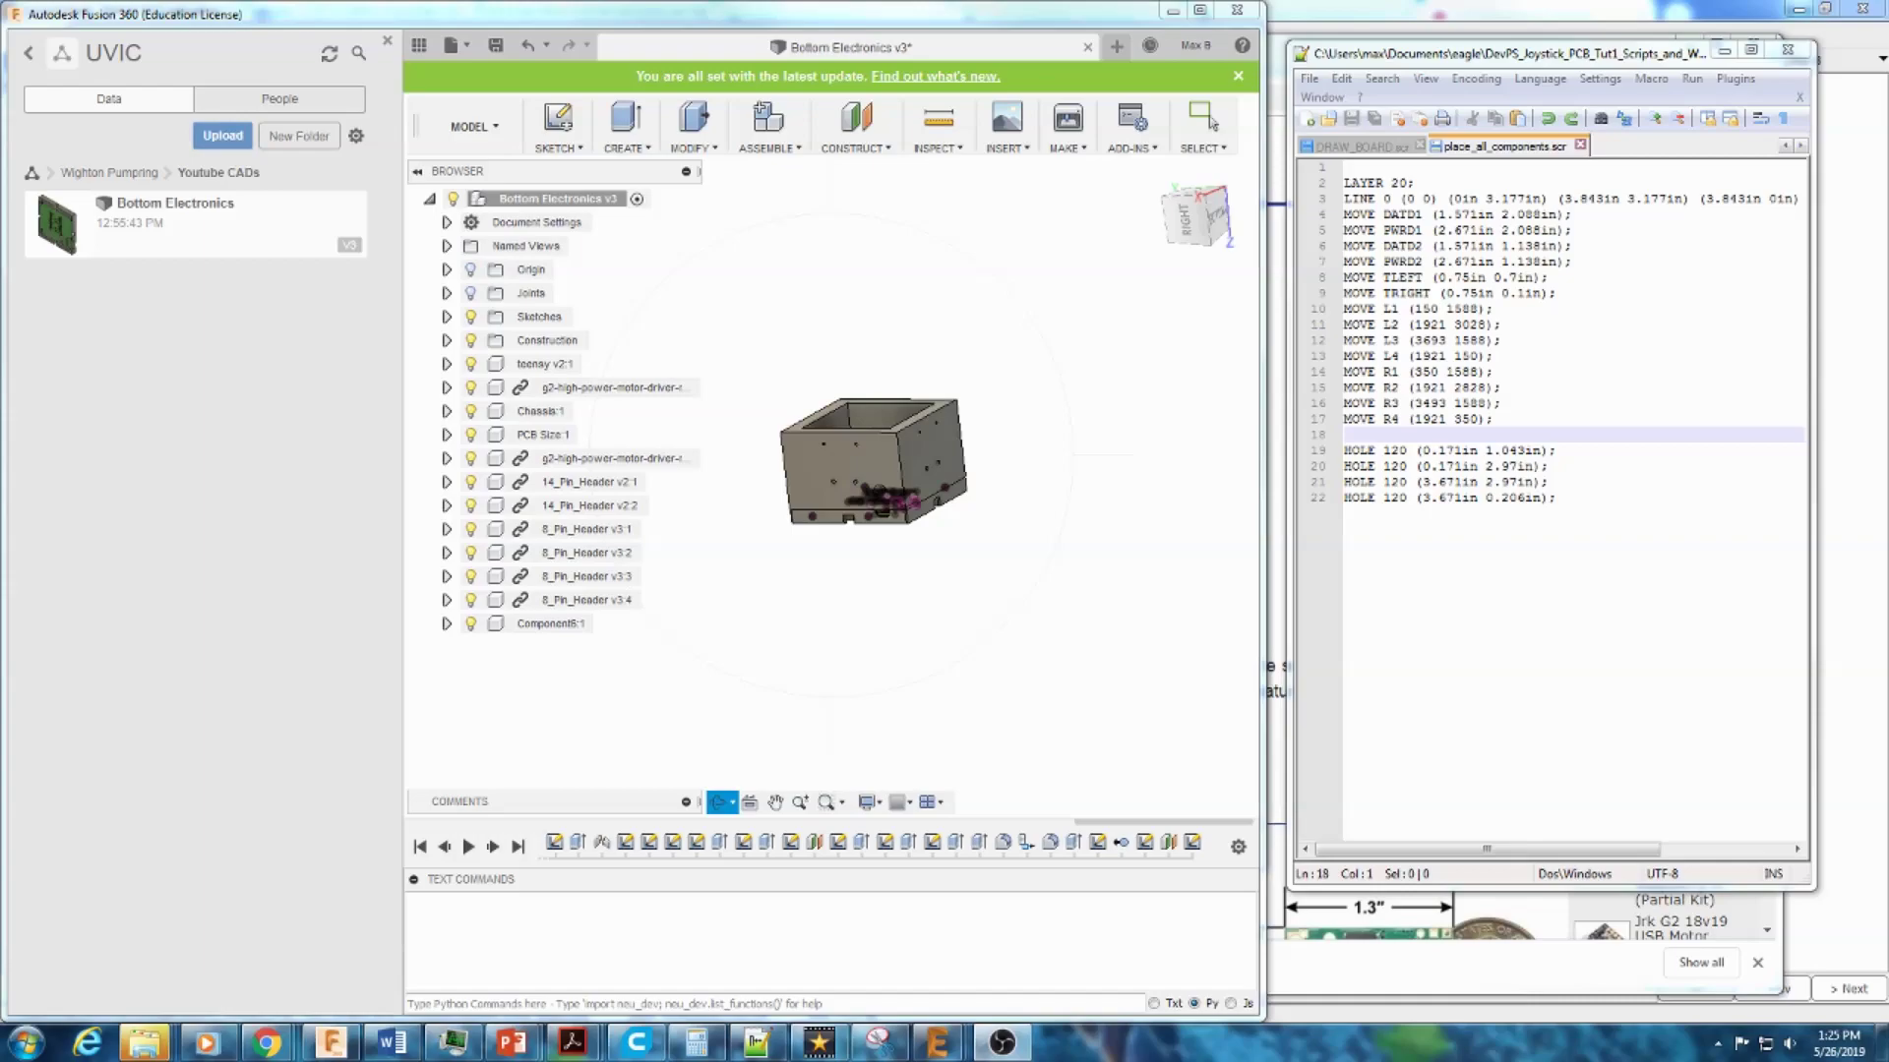
# Step: Examine the outside of the Bottom Electronics enclosure model from different angles and distances
pyautogui.moveTo(1062, 565); pyautogui.dragTo(910, 592, button='middle')
pyautogui.scroll(-3, 915, 605)
pyautogui.scroll(1, 827, 582)
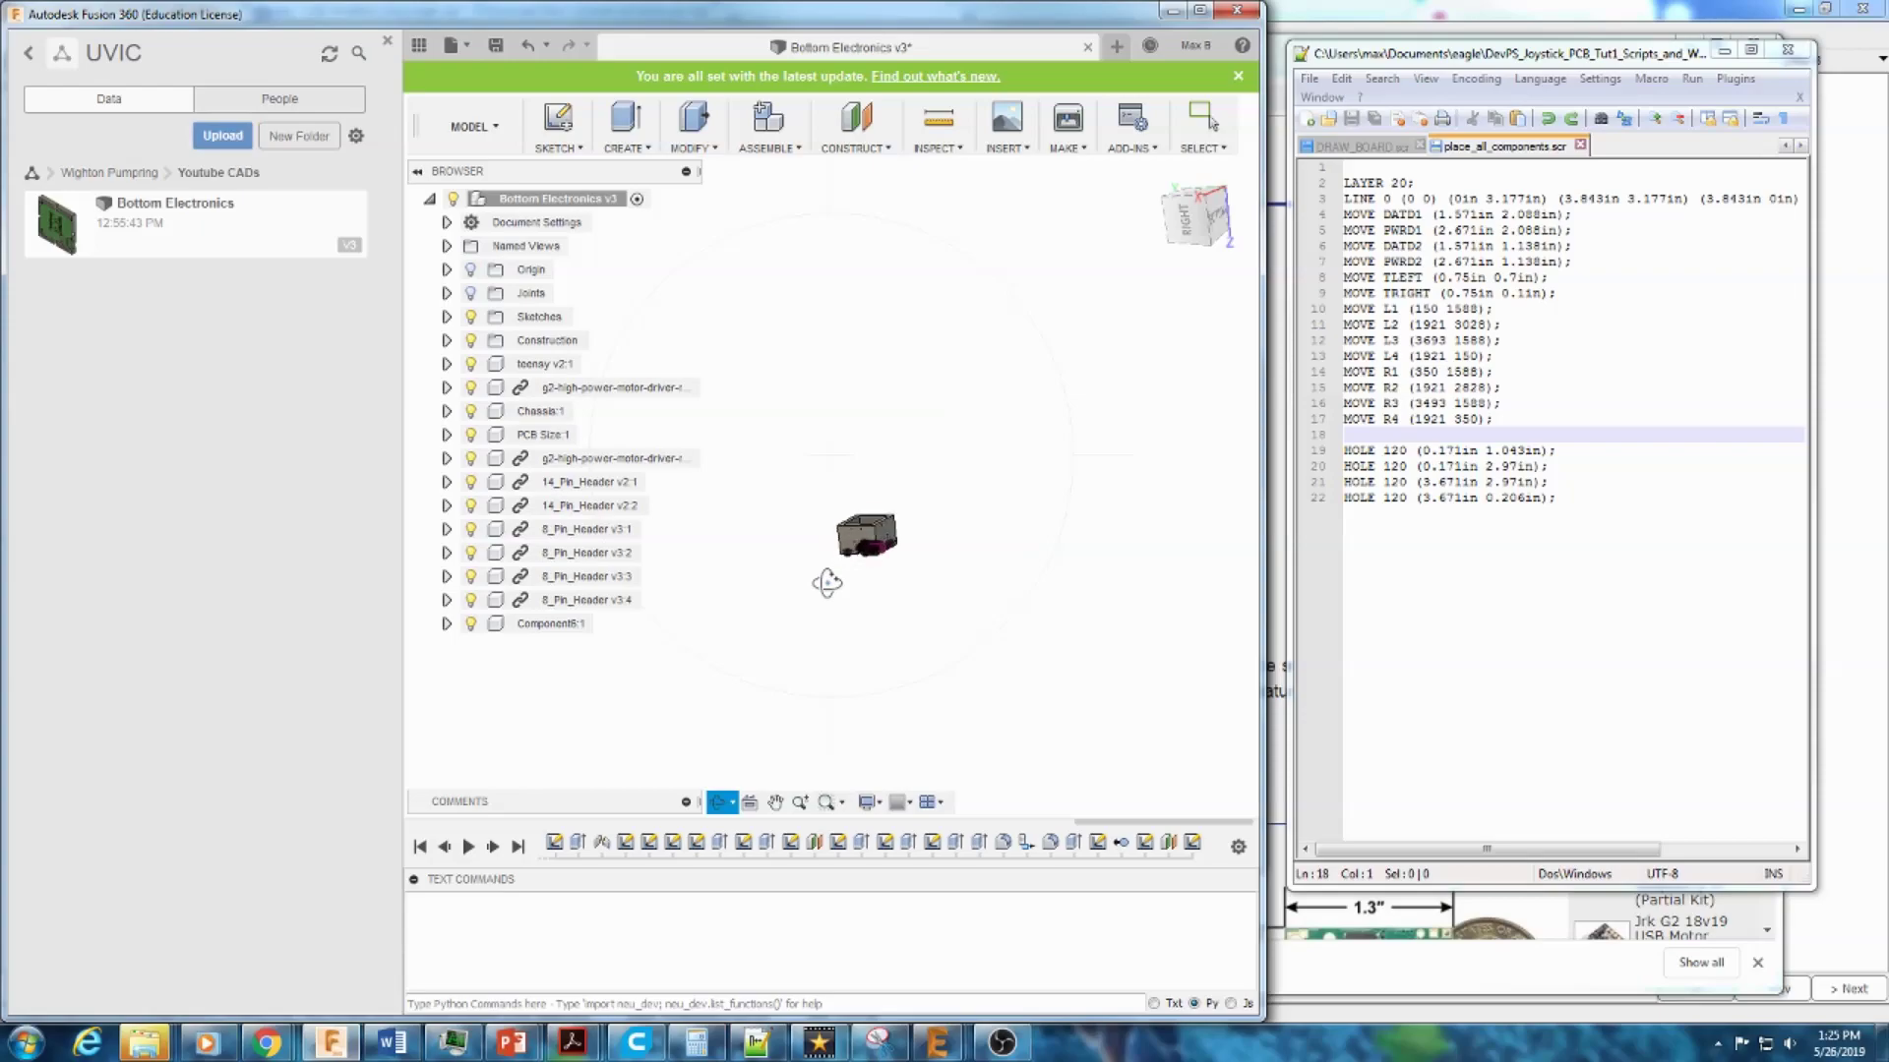
pyautogui.scroll(5, 848, 583)
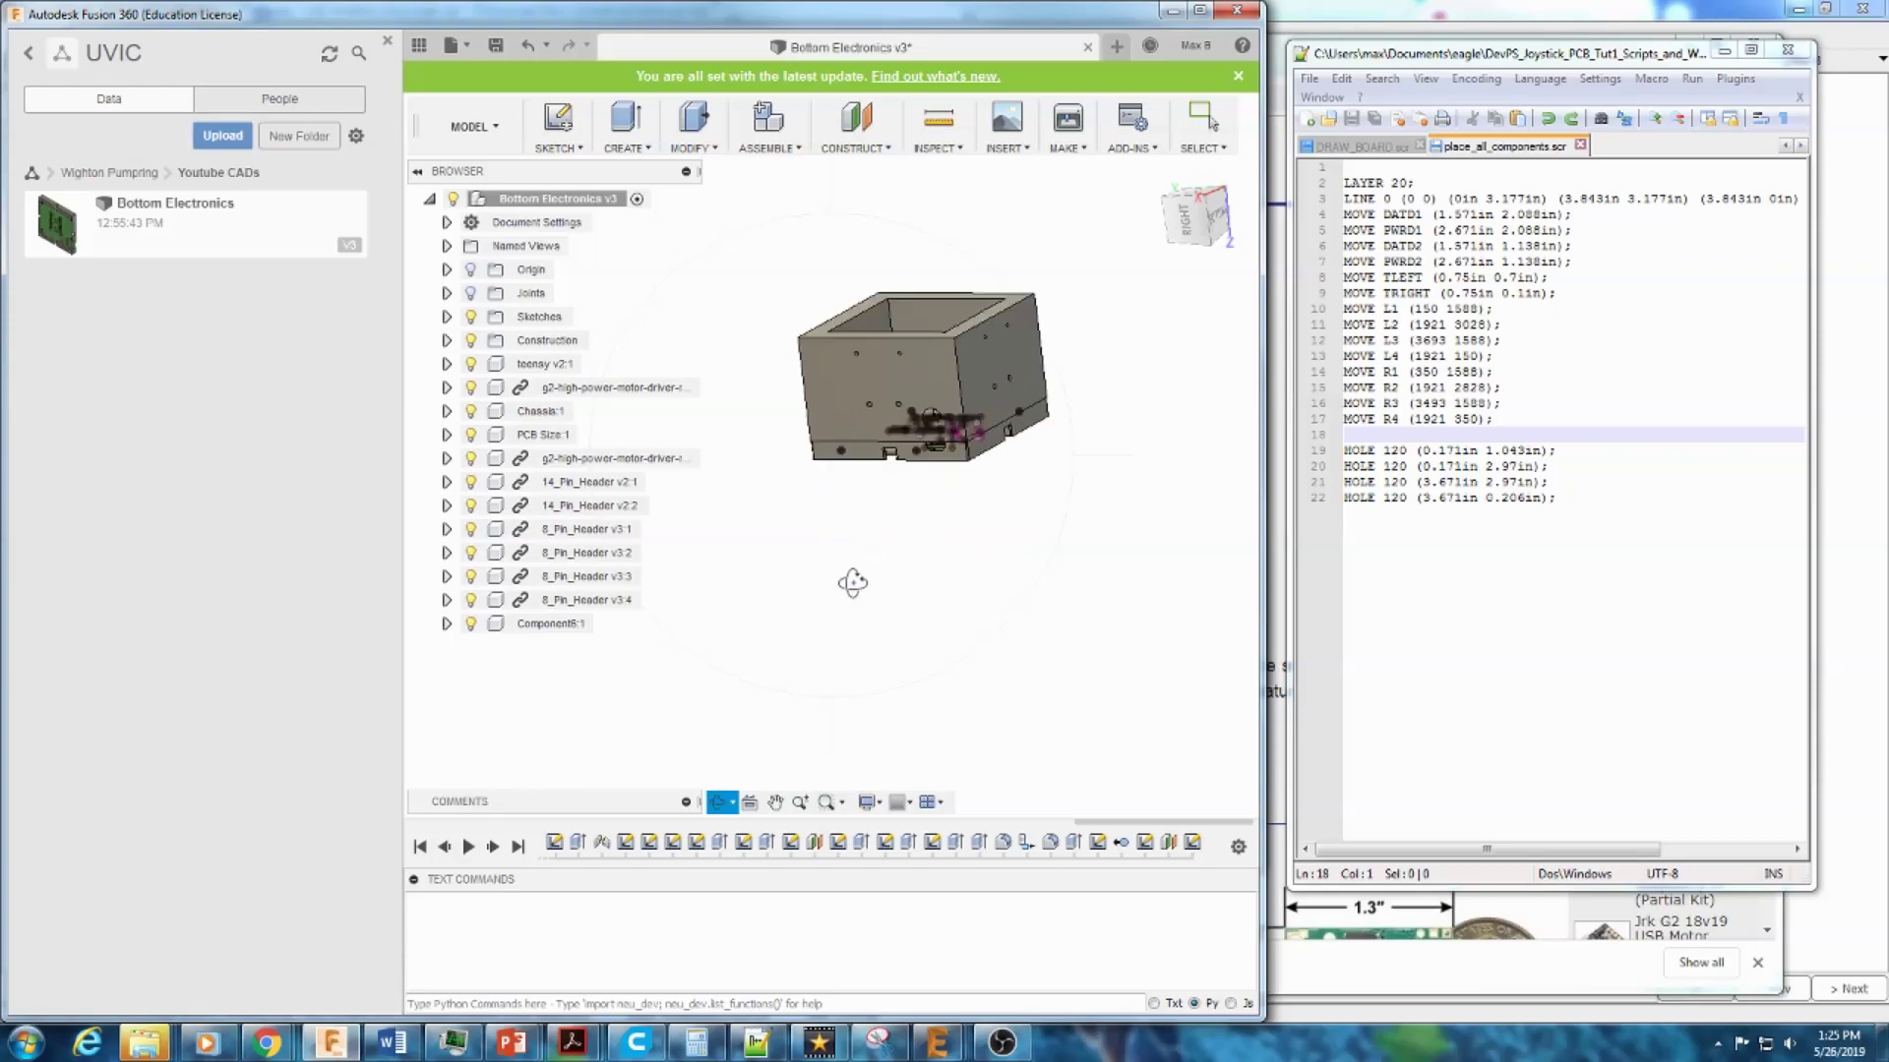
pyautogui.keyDown('shift'); pyautogui.moveTo(923, 473); pyautogui.dragTo(963, 489, button='middle'); pyautogui.keyUp('shift')
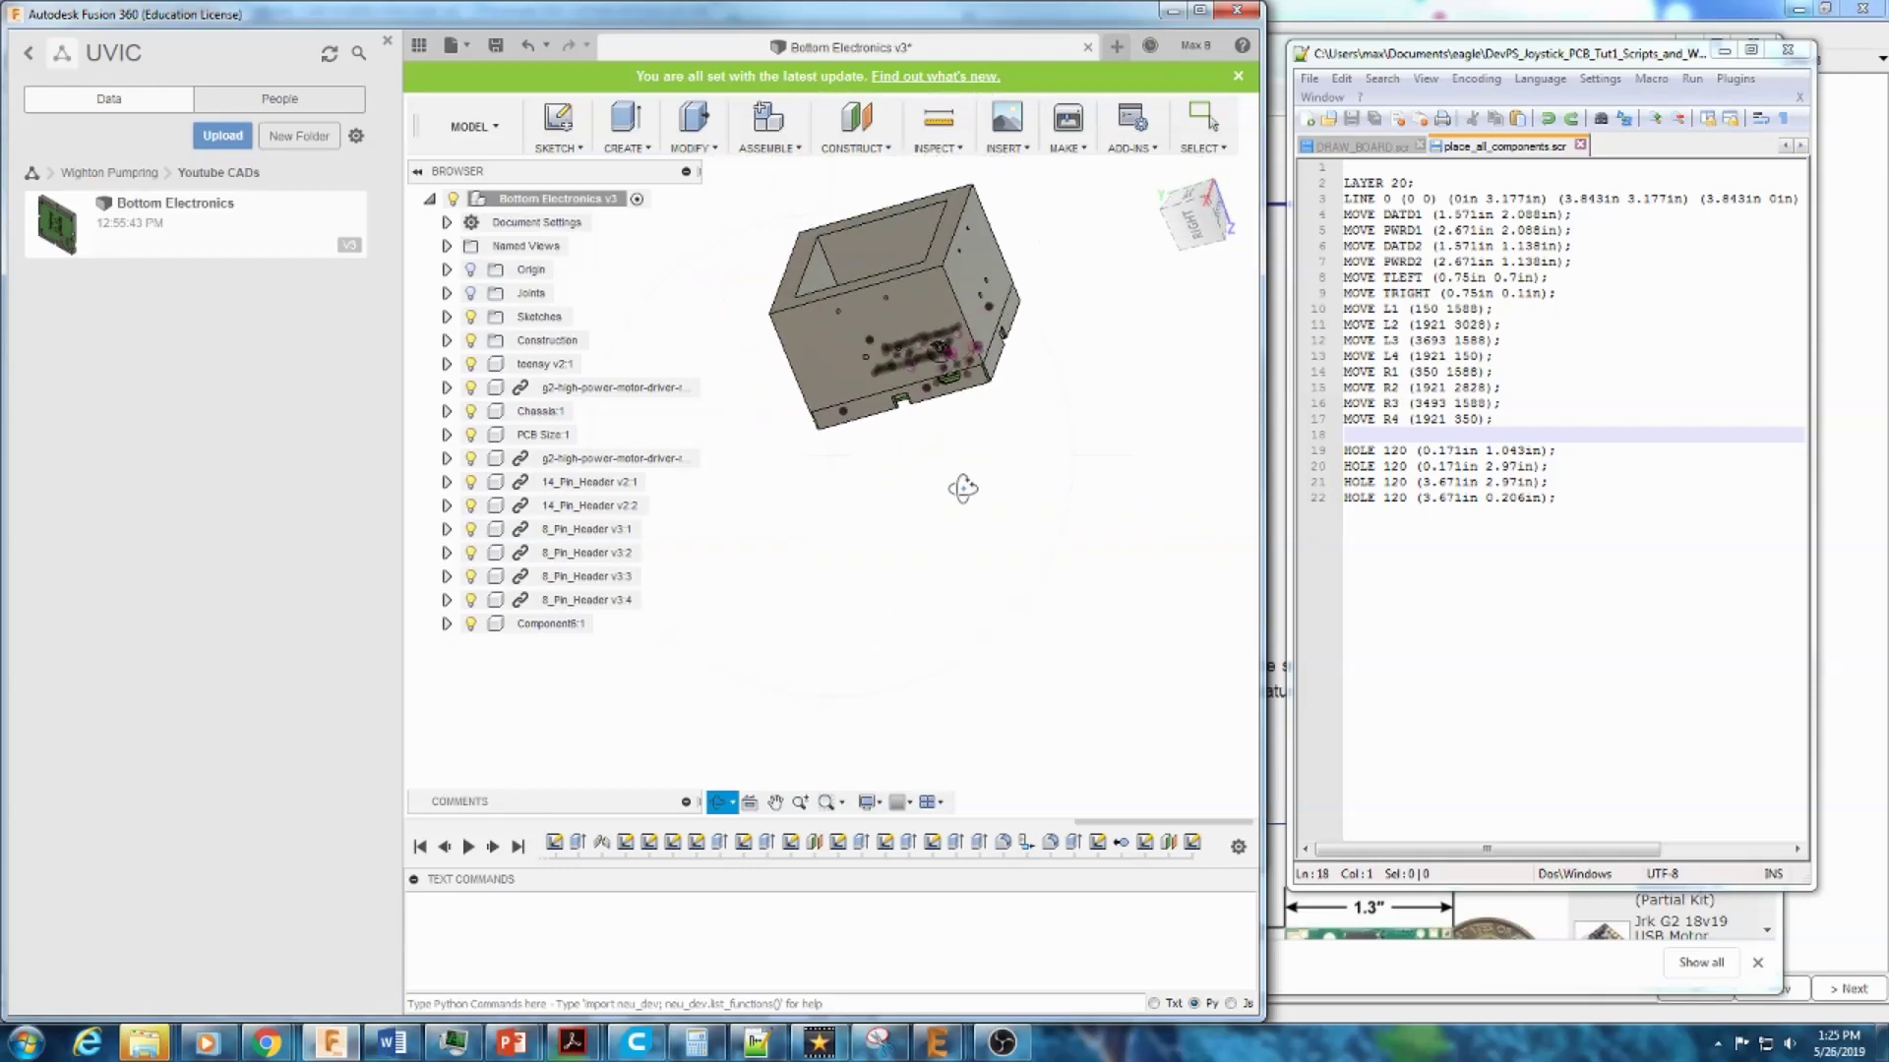
pyautogui.scroll(-2, 963, 489)
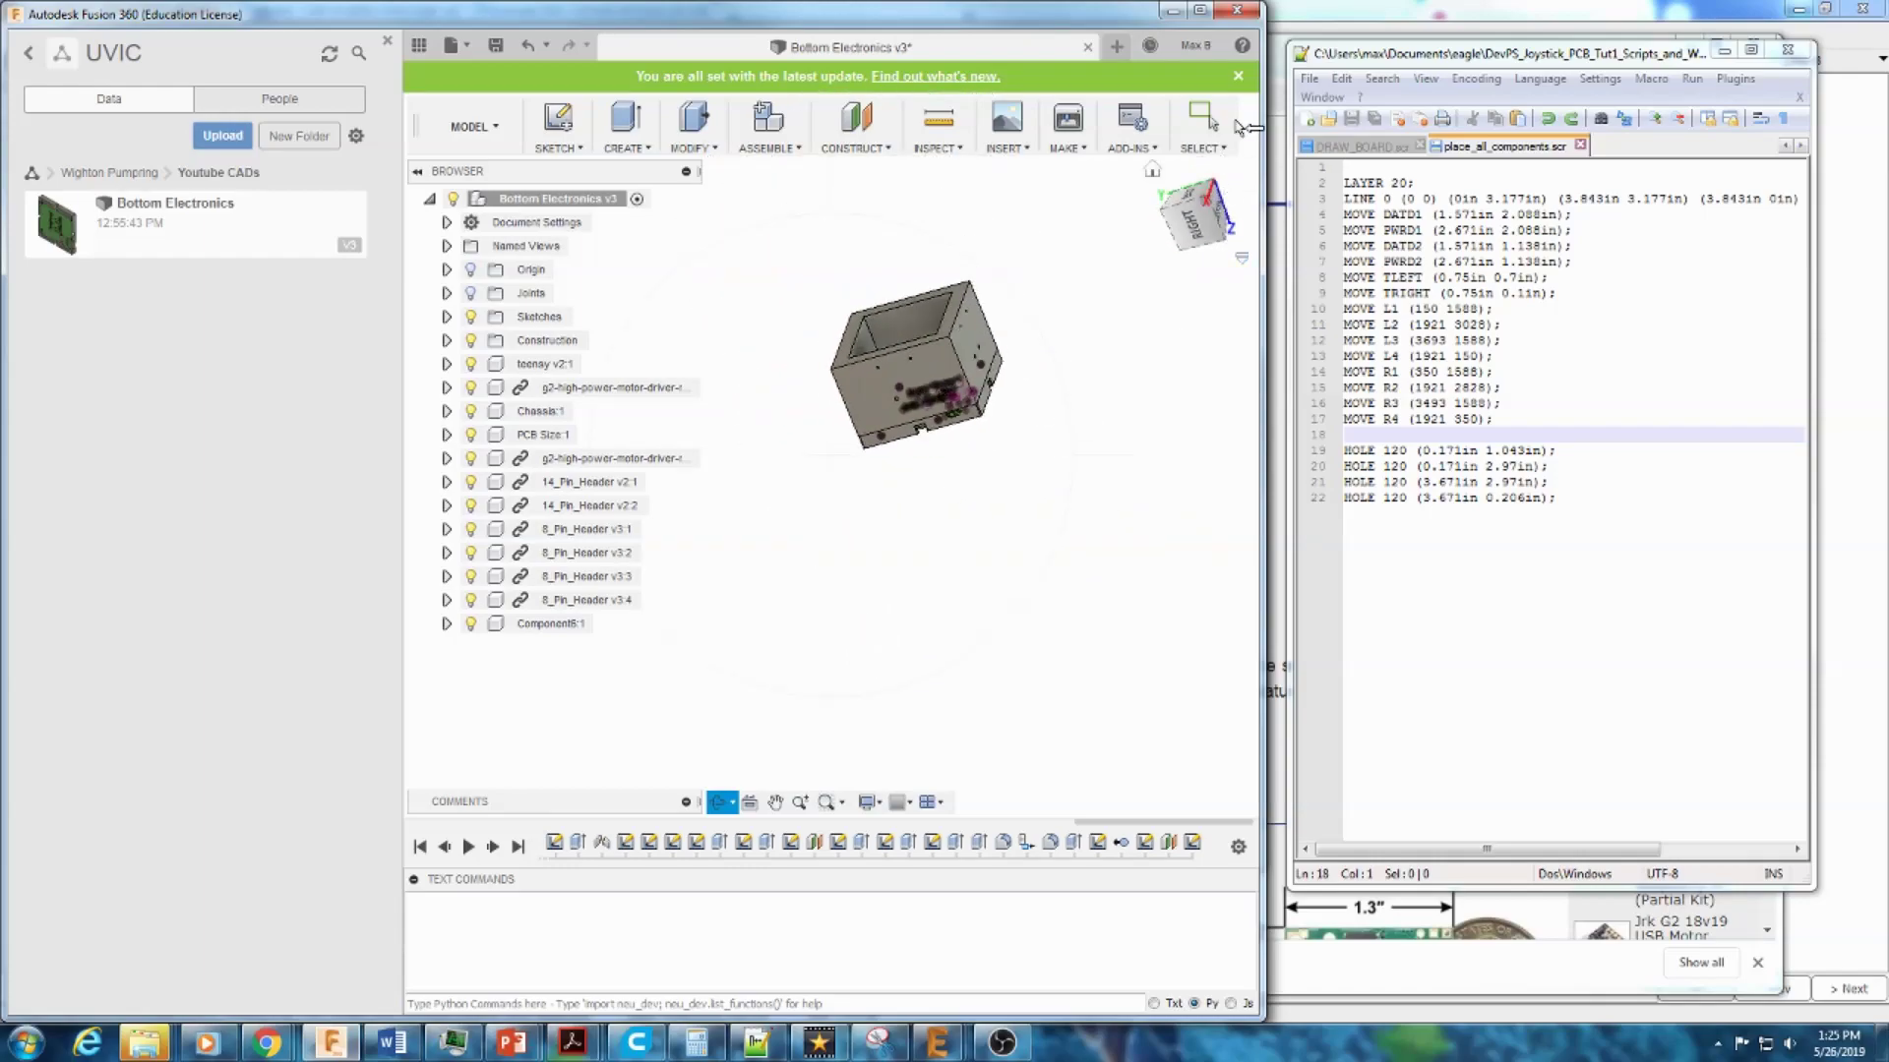
# Step: Widen the modelling window beside the shifted script window and look into the open enclosure at the circuit board
pyautogui.moveTo(1366, 59); pyautogui.dragTo(1424, 53)
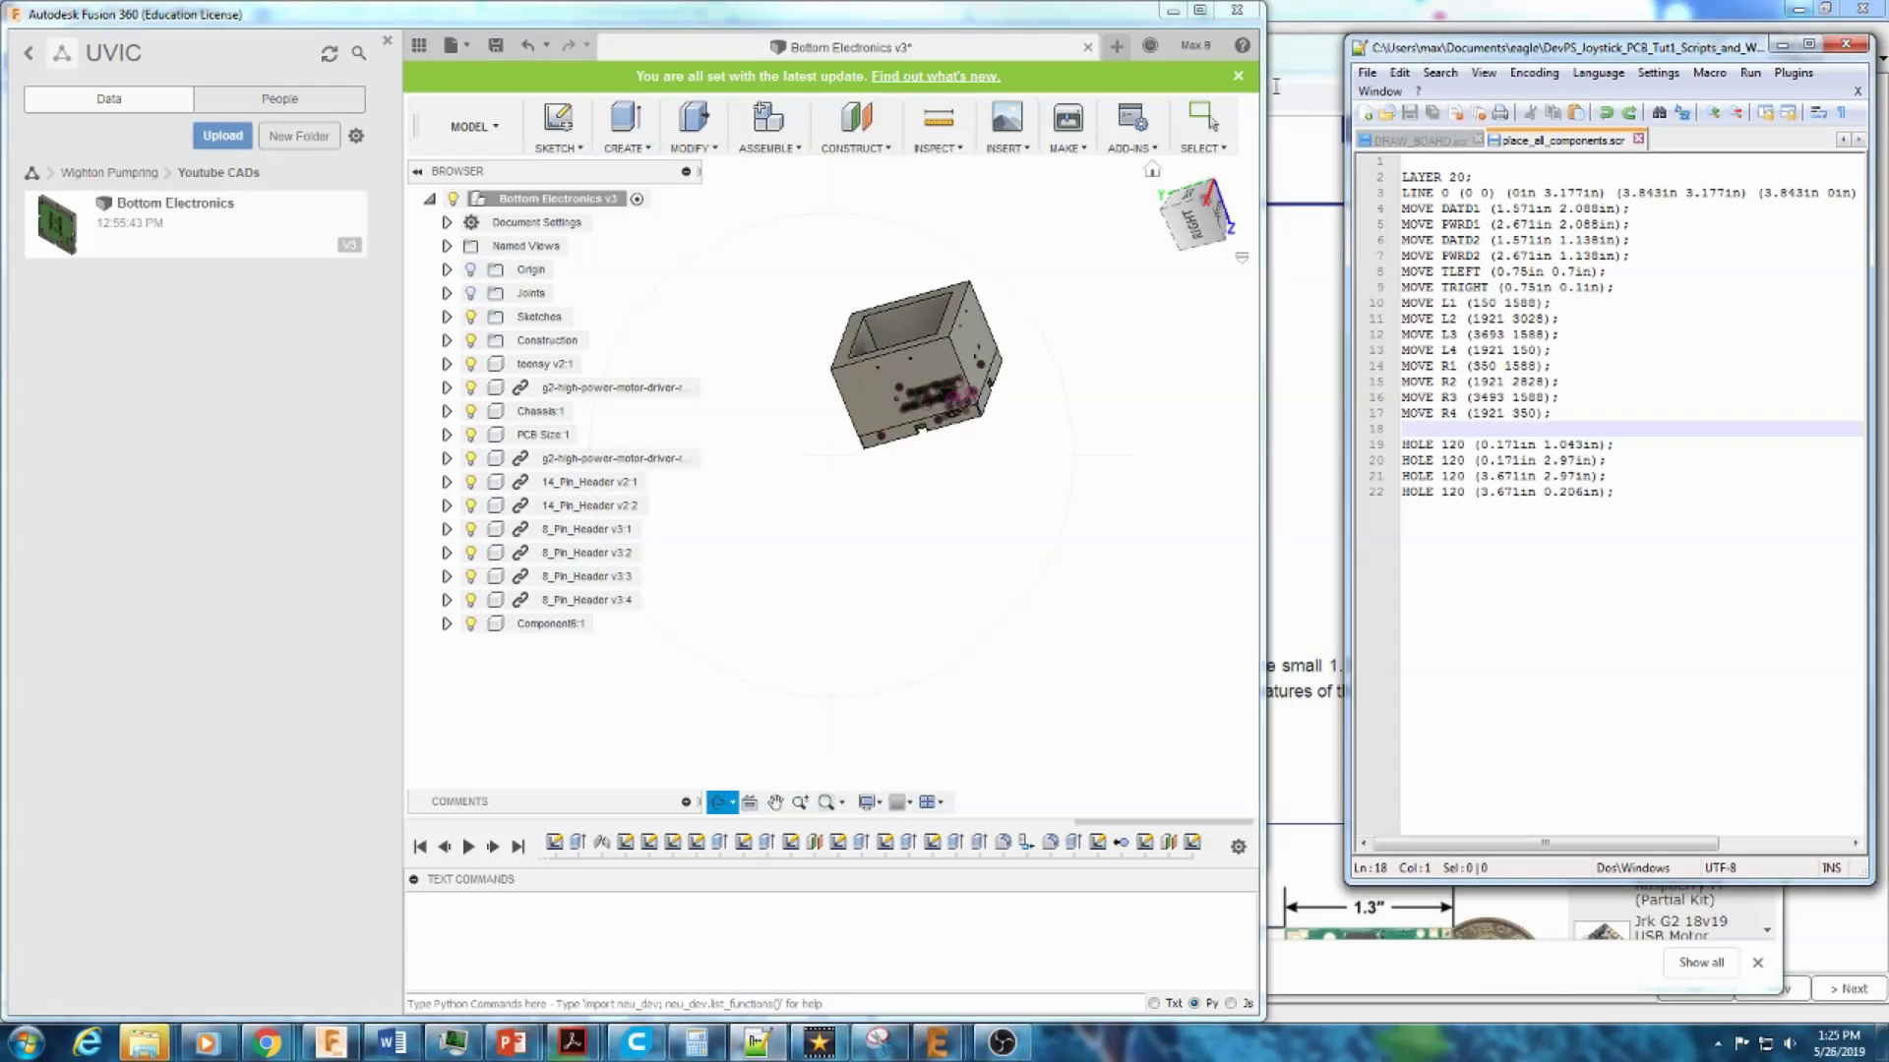
pyautogui.moveTo(1266, 90); pyautogui.dragTo(1334, 85)
pyautogui.scroll(3, 969, 492)
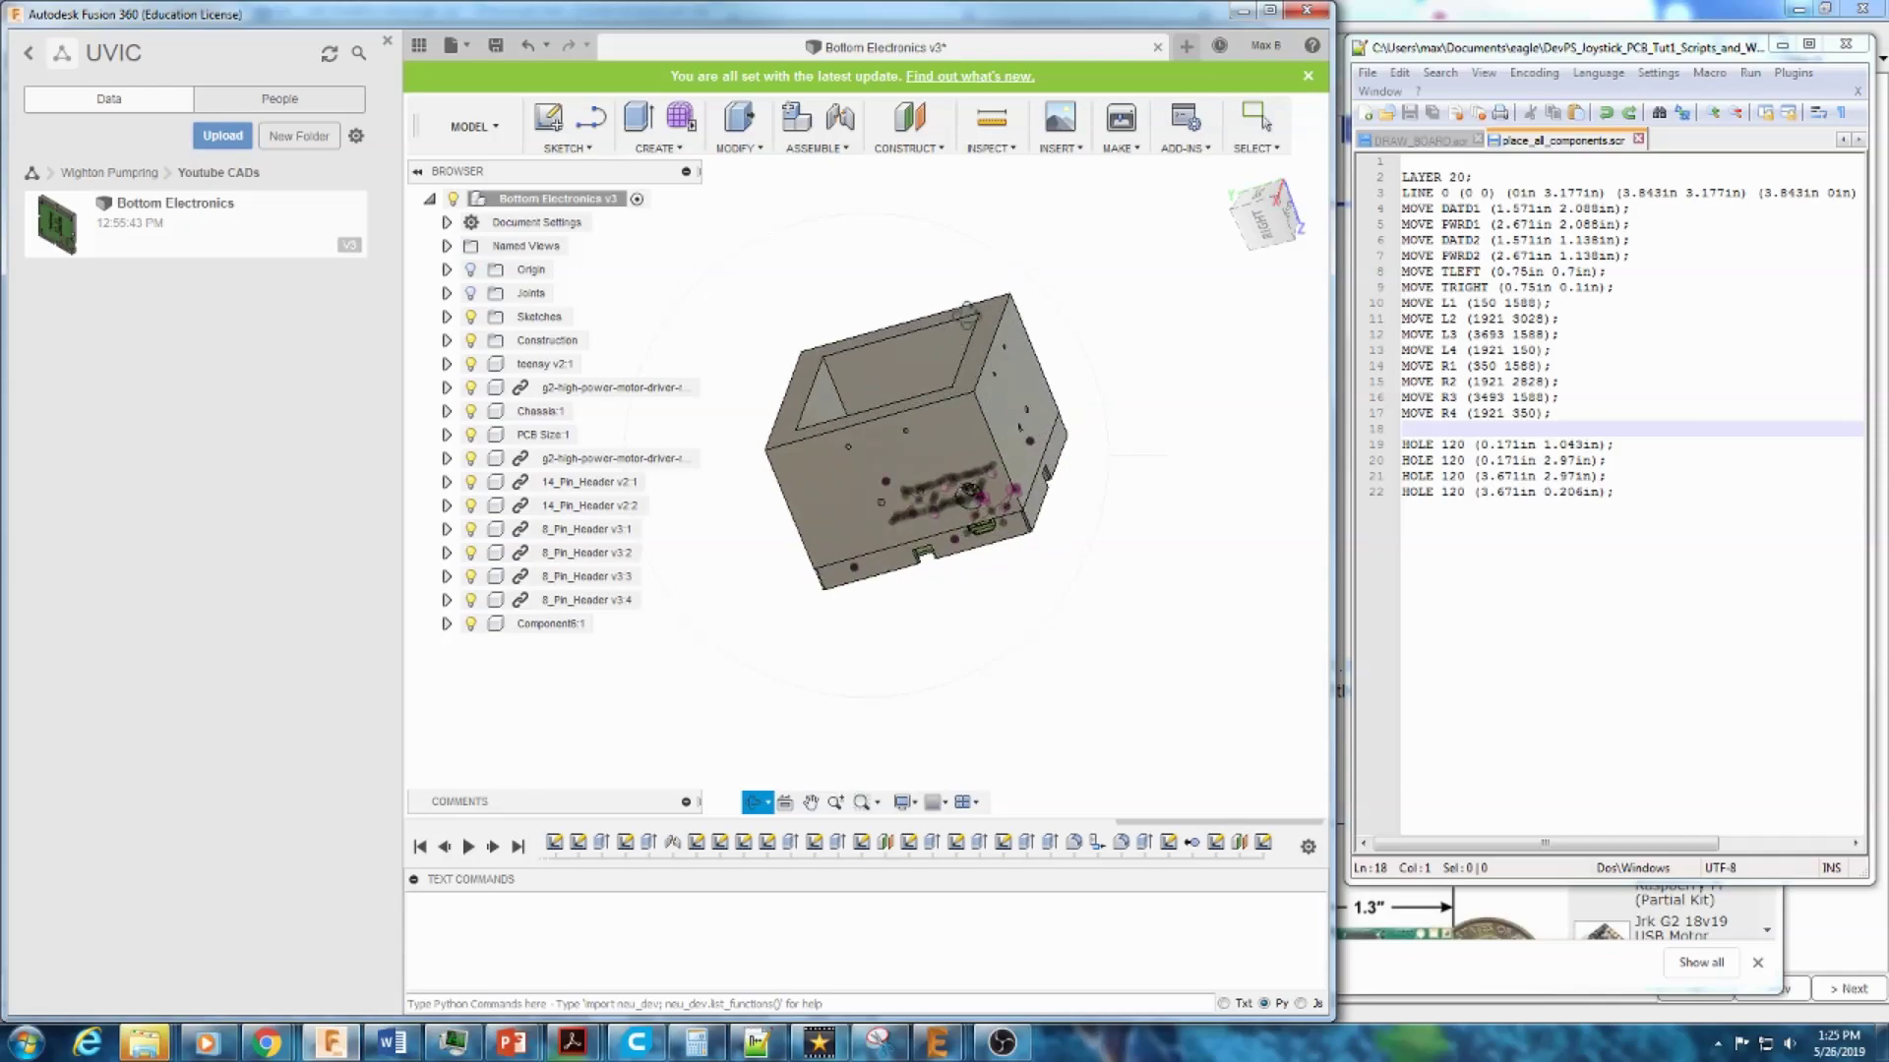
pyautogui.moveTo(968, 493); pyautogui.dragTo(979, 449)
pyautogui.moveTo(942, 325); pyautogui.dragTo(951, 484)
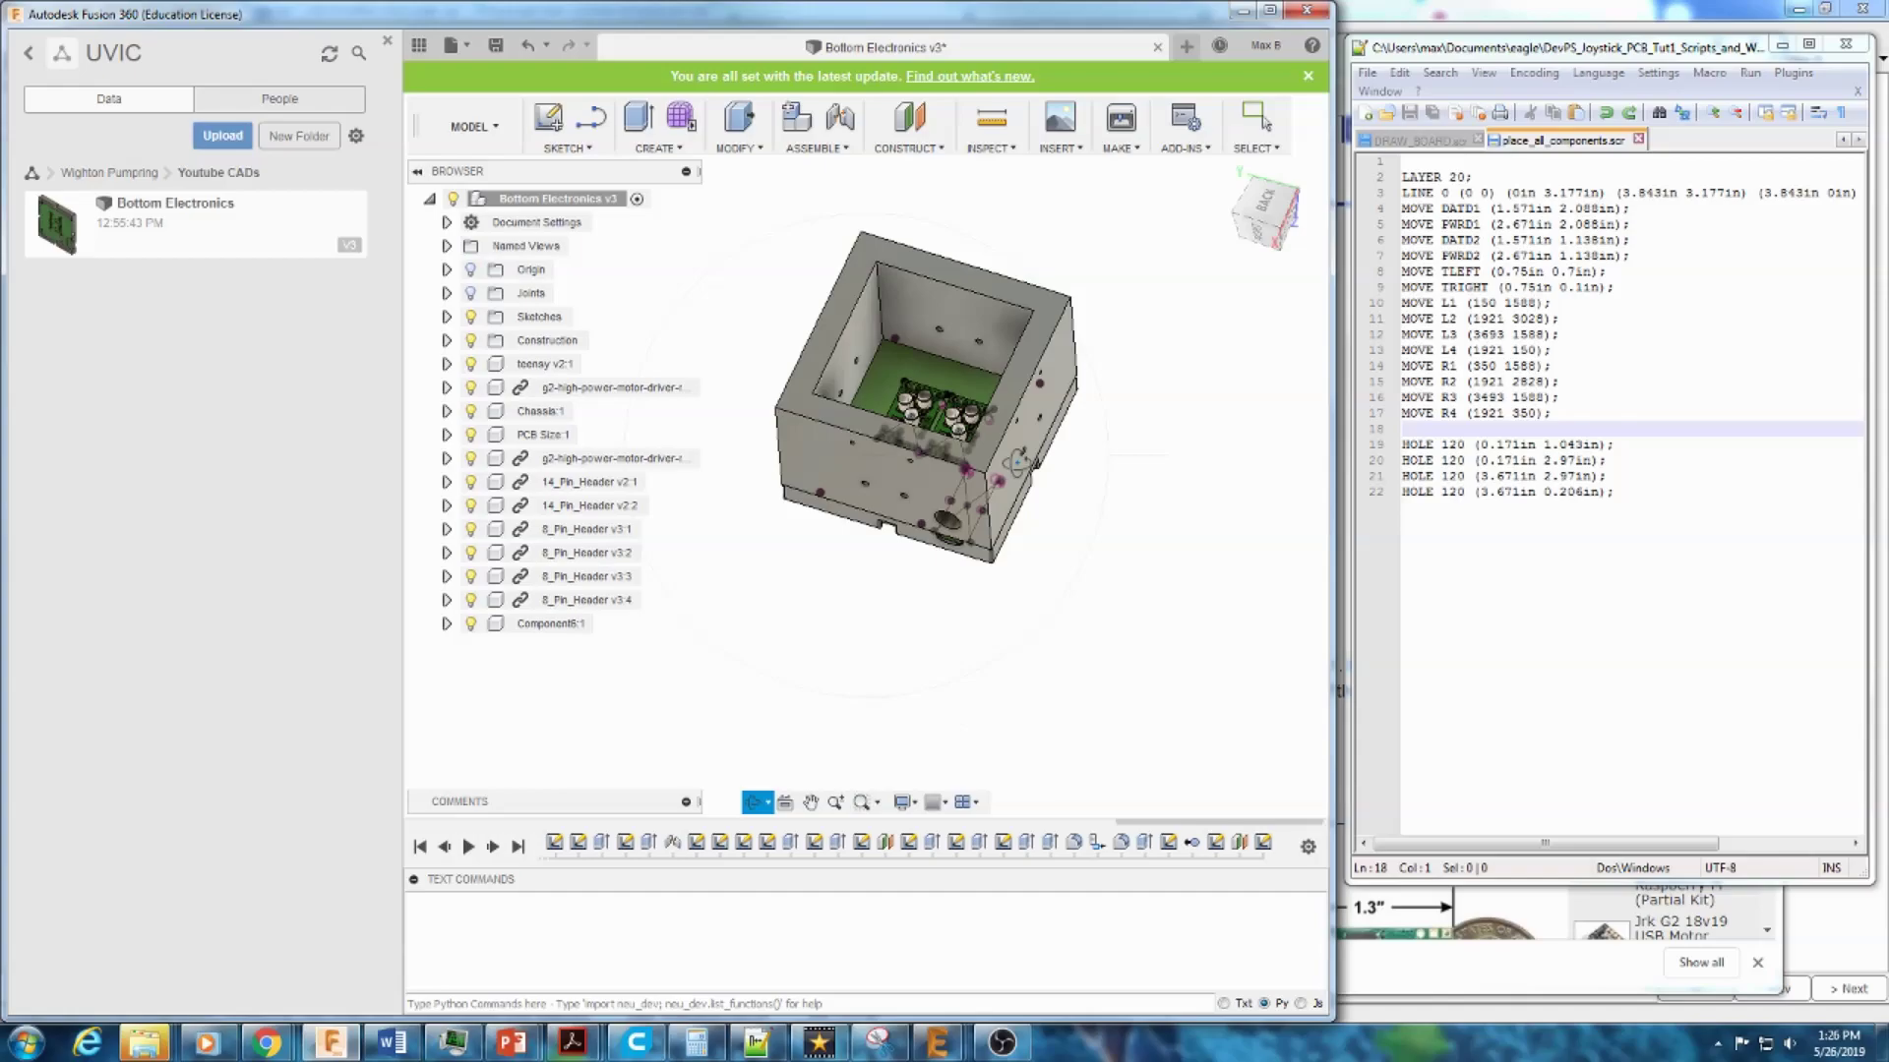
pyautogui.moveTo(441, 655); pyautogui.dragTo(519, 814)
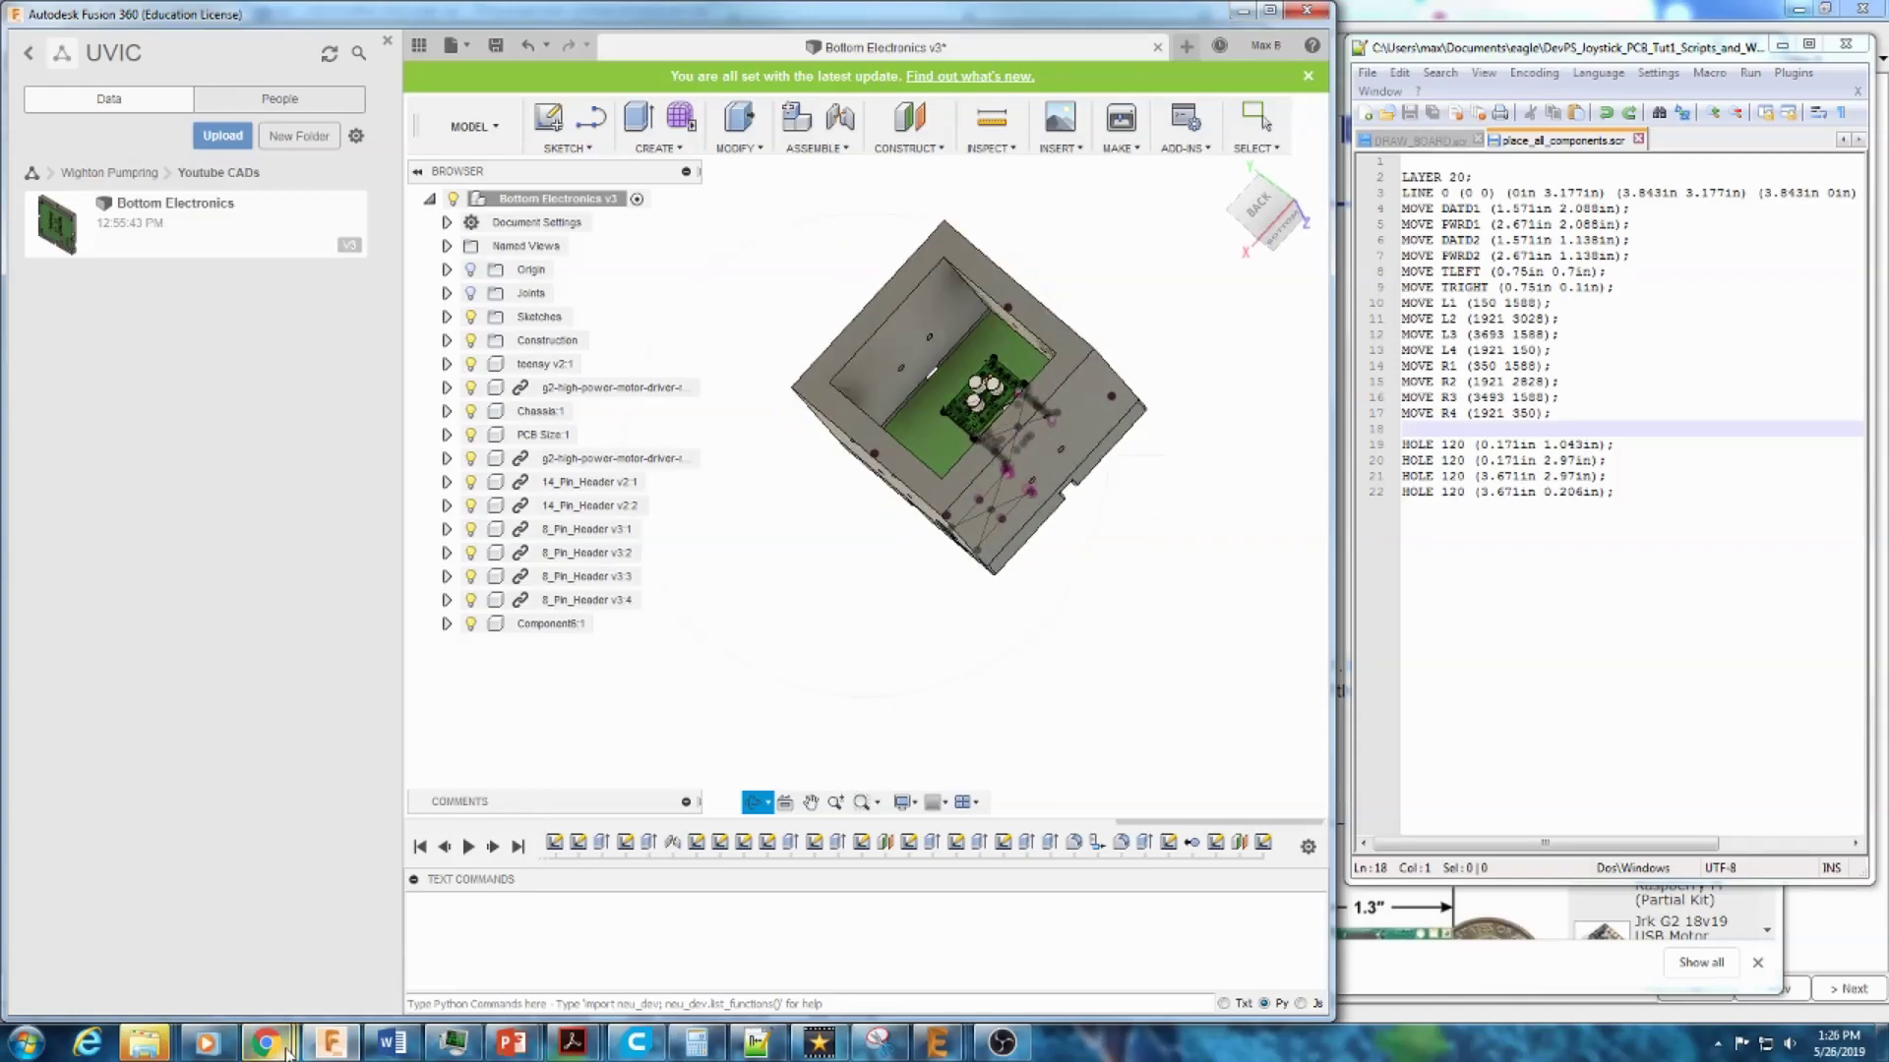
# Step: Switch to Chrome's Pololu G2 High-Power Motor Driver 18v25 page, show the board dimensions picture and highlight the description paragraph
pyautogui.moveTo(266, 1043)
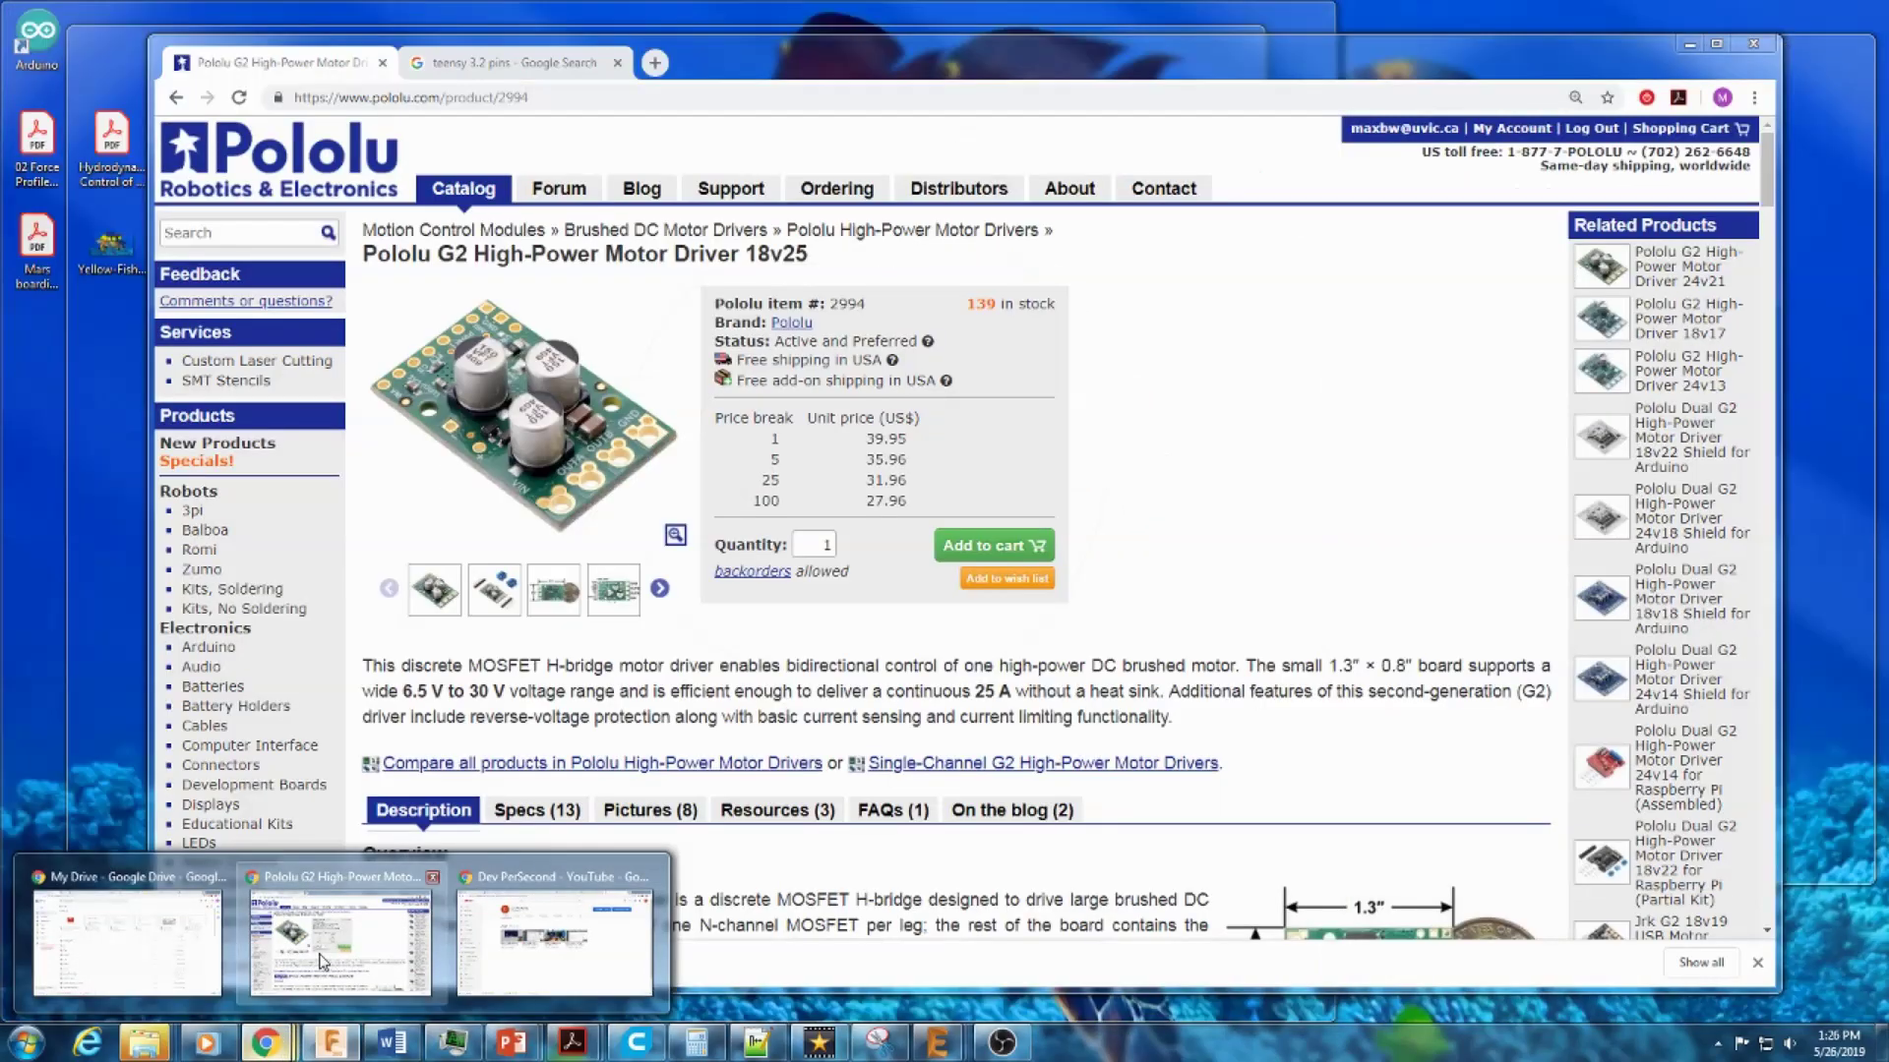
pyautogui.click(322, 961)
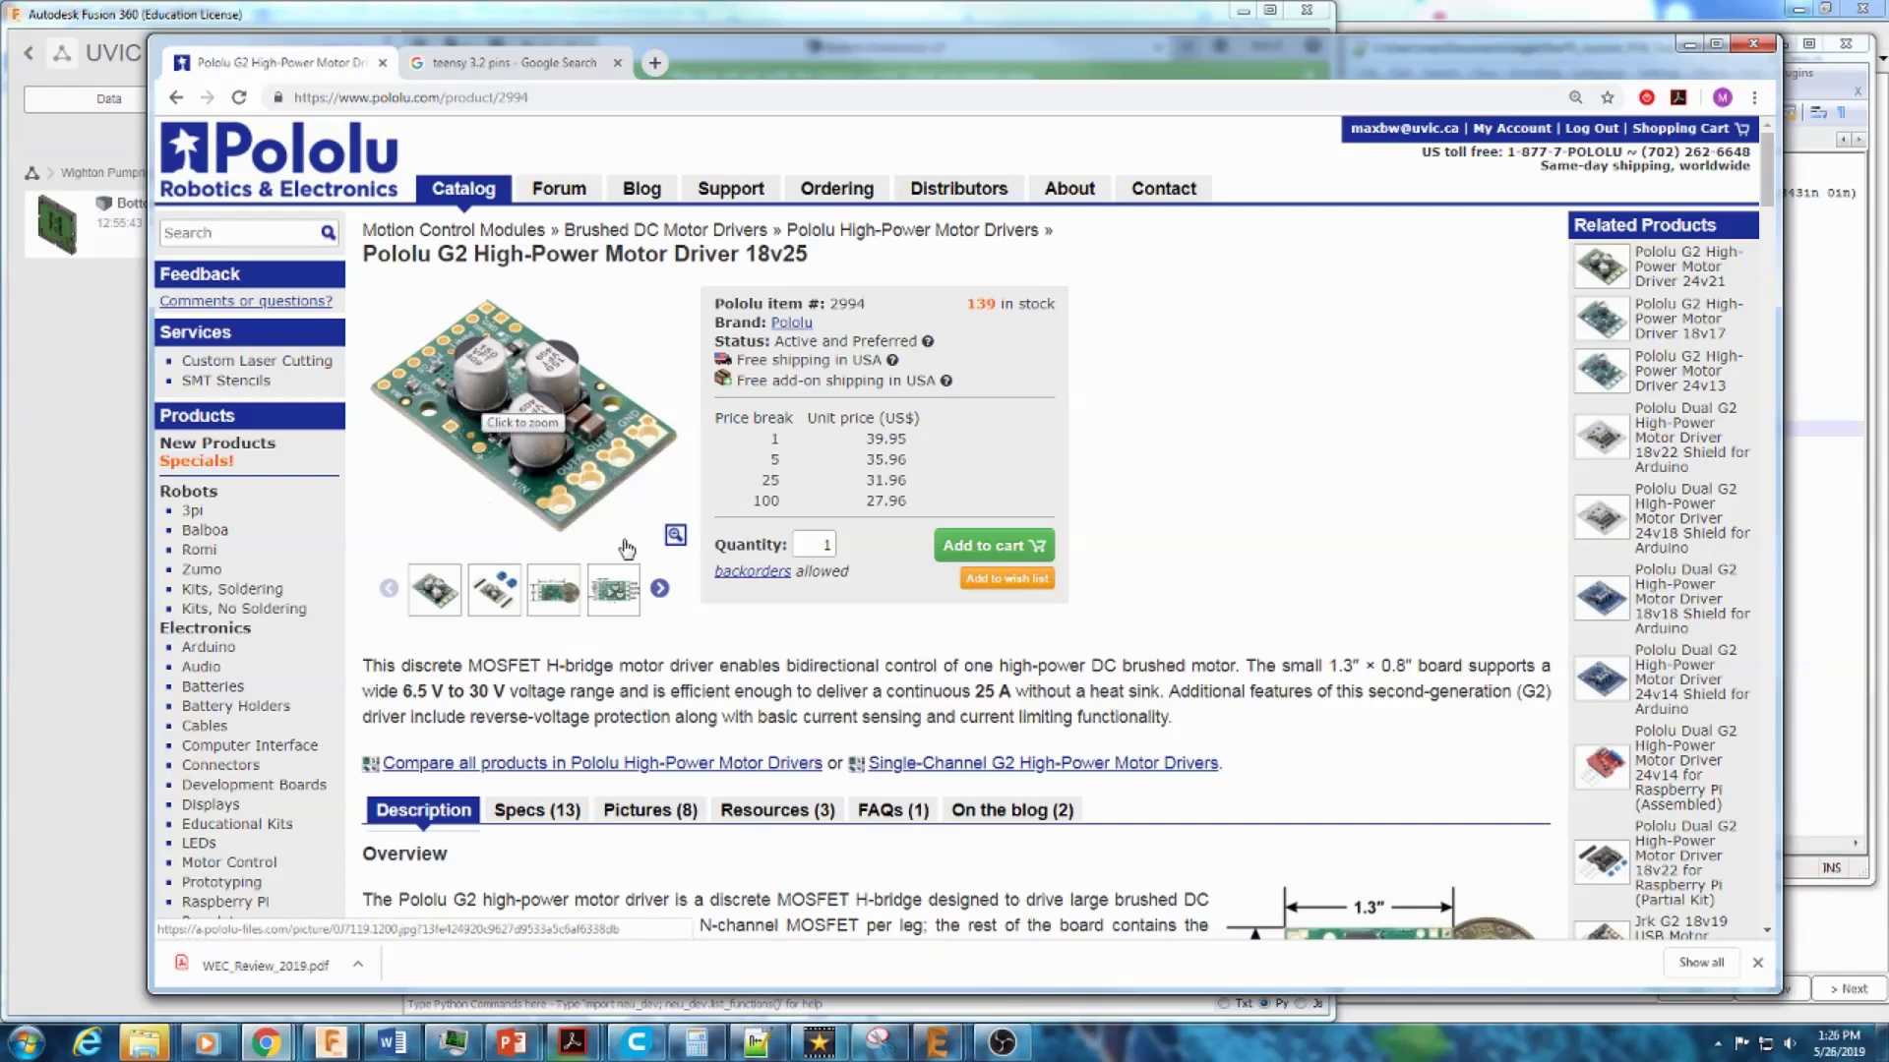
pyautogui.click(557, 595)
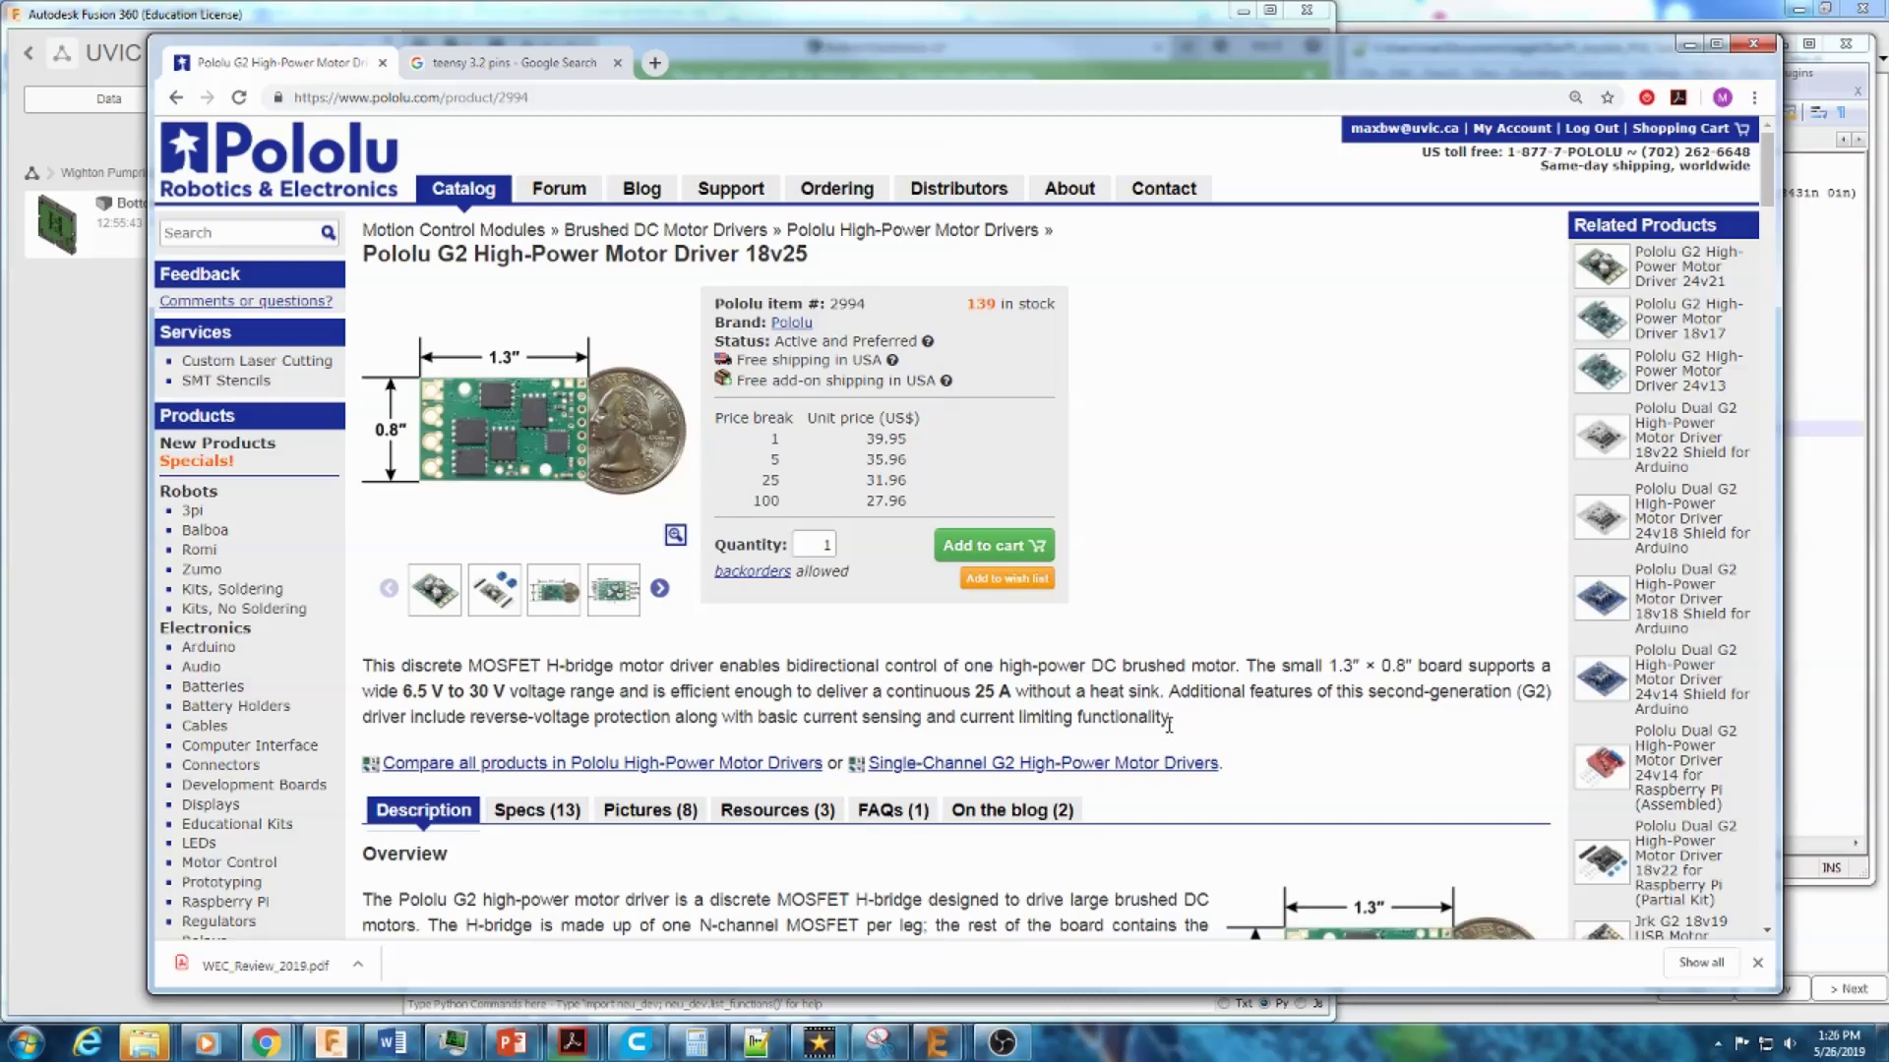
pyautogui.moveTo(1171, 719); pyautogui.dragTo(336, 681)
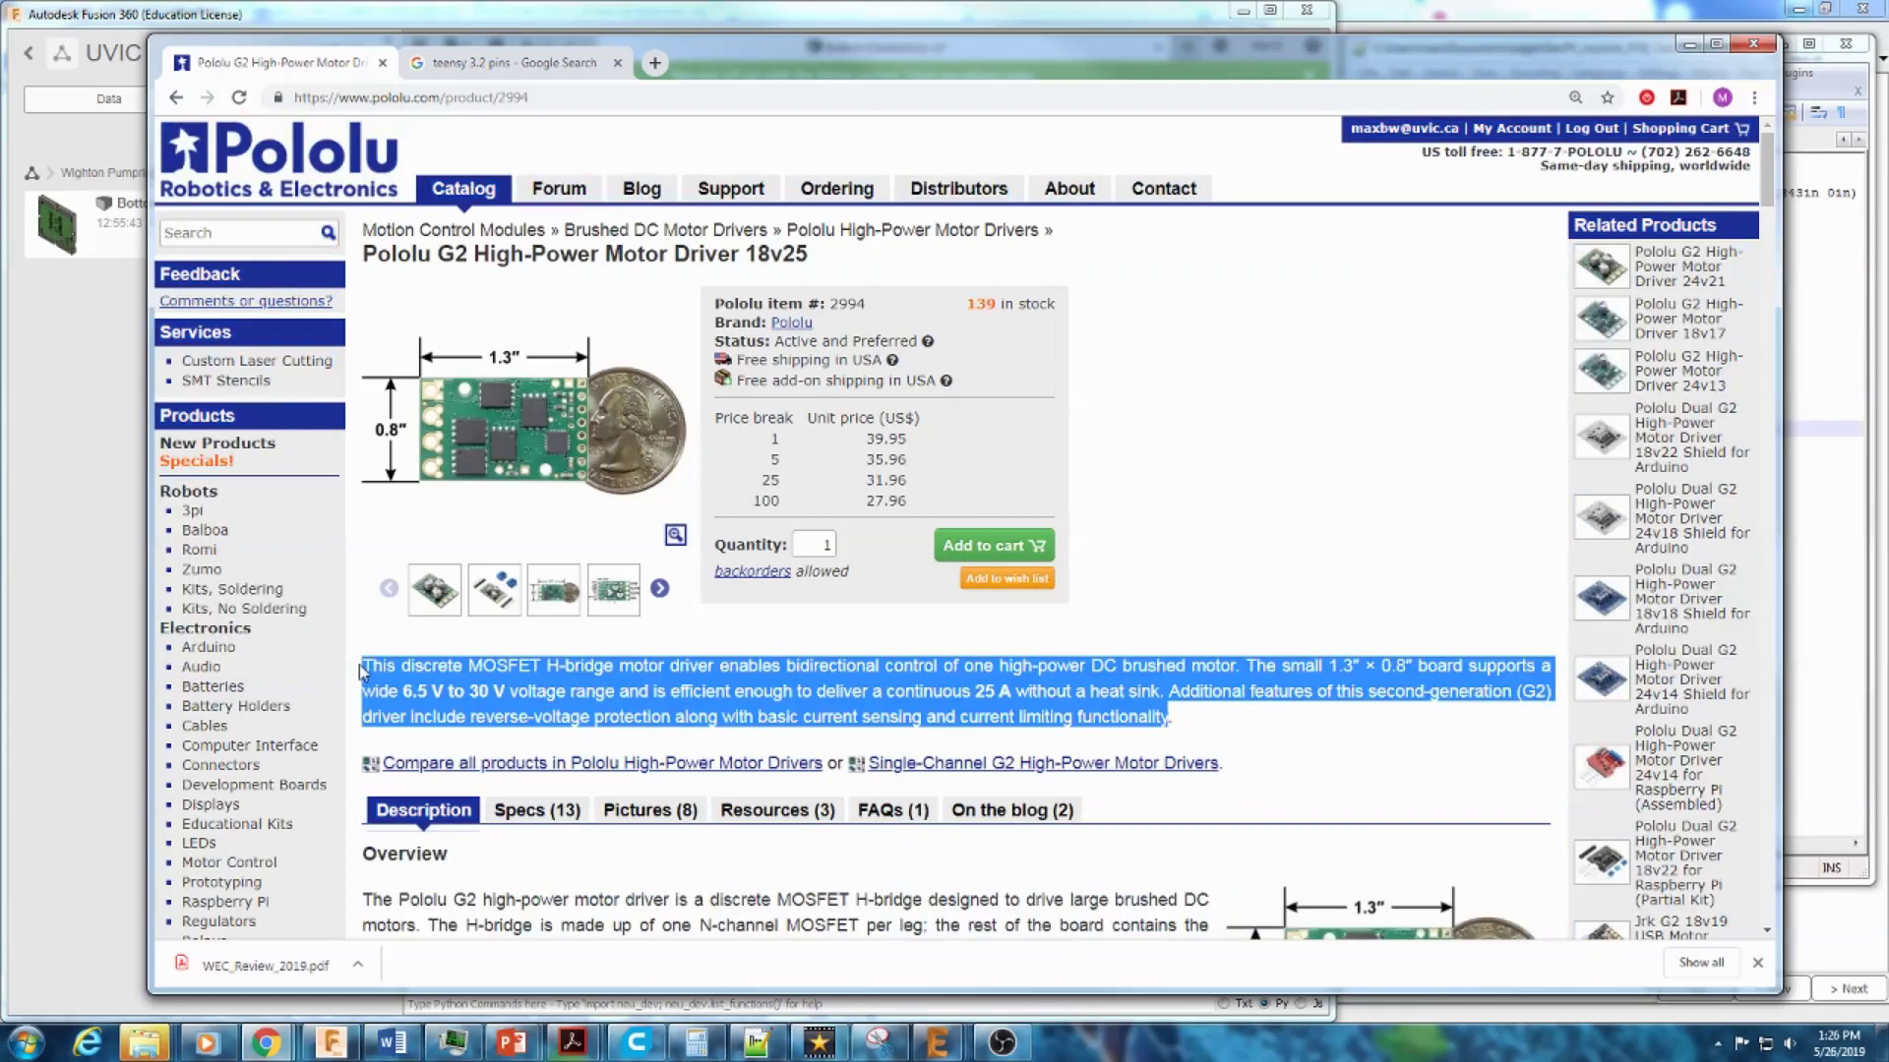
# Step: Look at the Teensy 3.2 pinout image and put the browser away
pyautogui.click(460, 71)
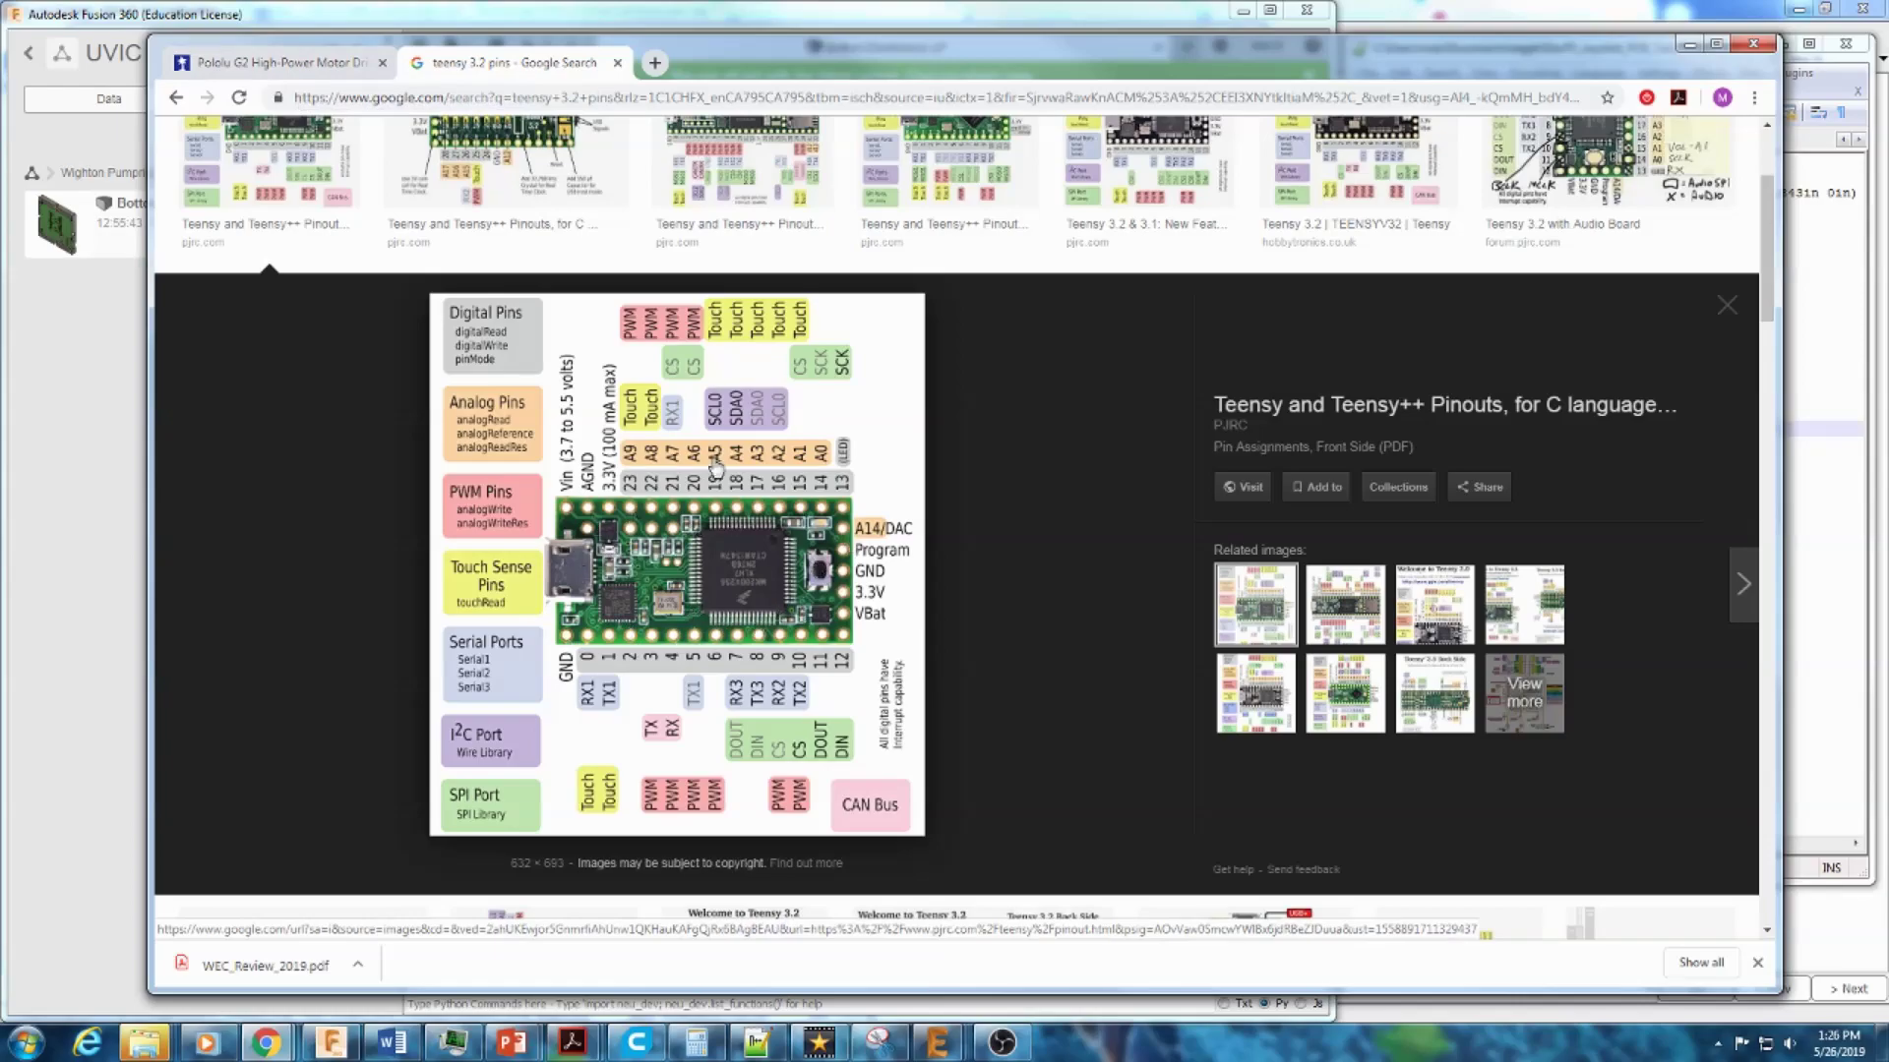
pyautogui.click(316, 71)
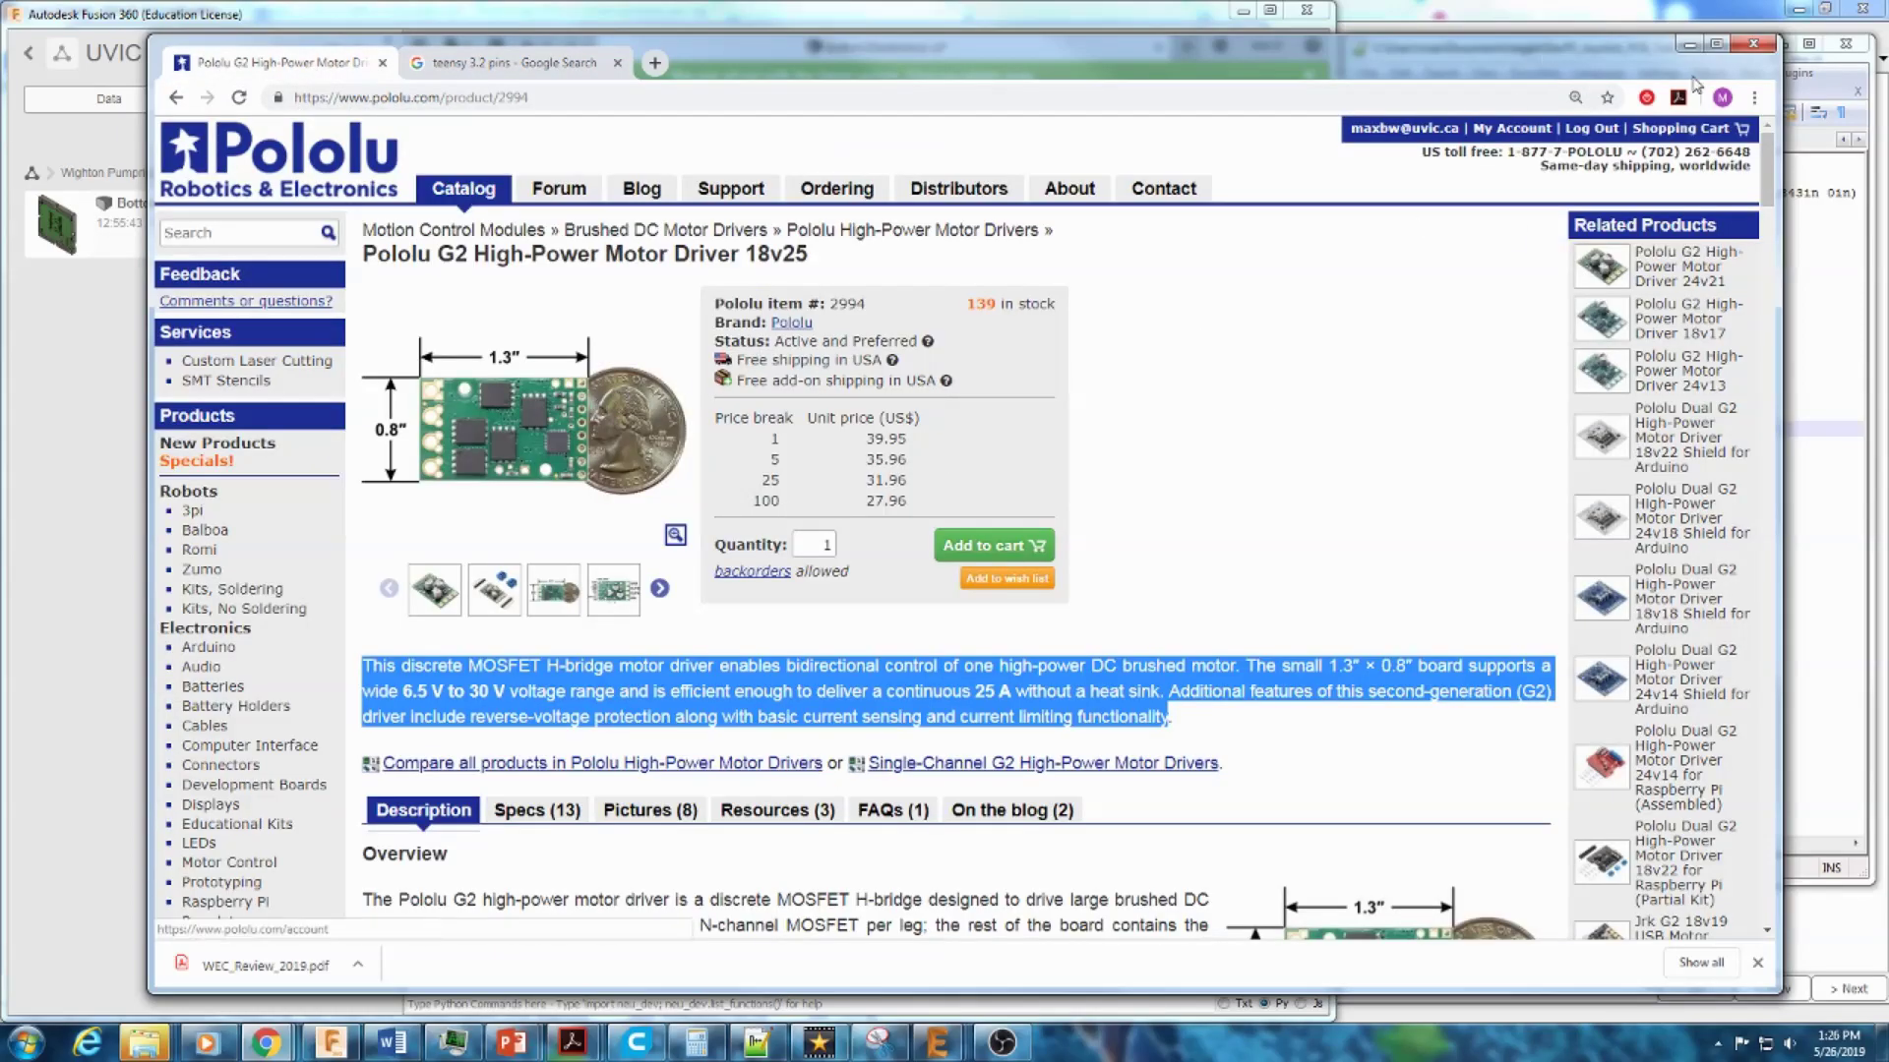
pyautogui.click(1689, 44)
# Step: Hide the Chassis component and view the circuit board squarely from the Back view
pyautogui.keyDown('shift'); pyautogui.moveTo(1025, 574); pyautogui.dragTo(1082, 639, button='middle'); pyautogui.keyUp('shift')
pyautogui.click(468, 411)
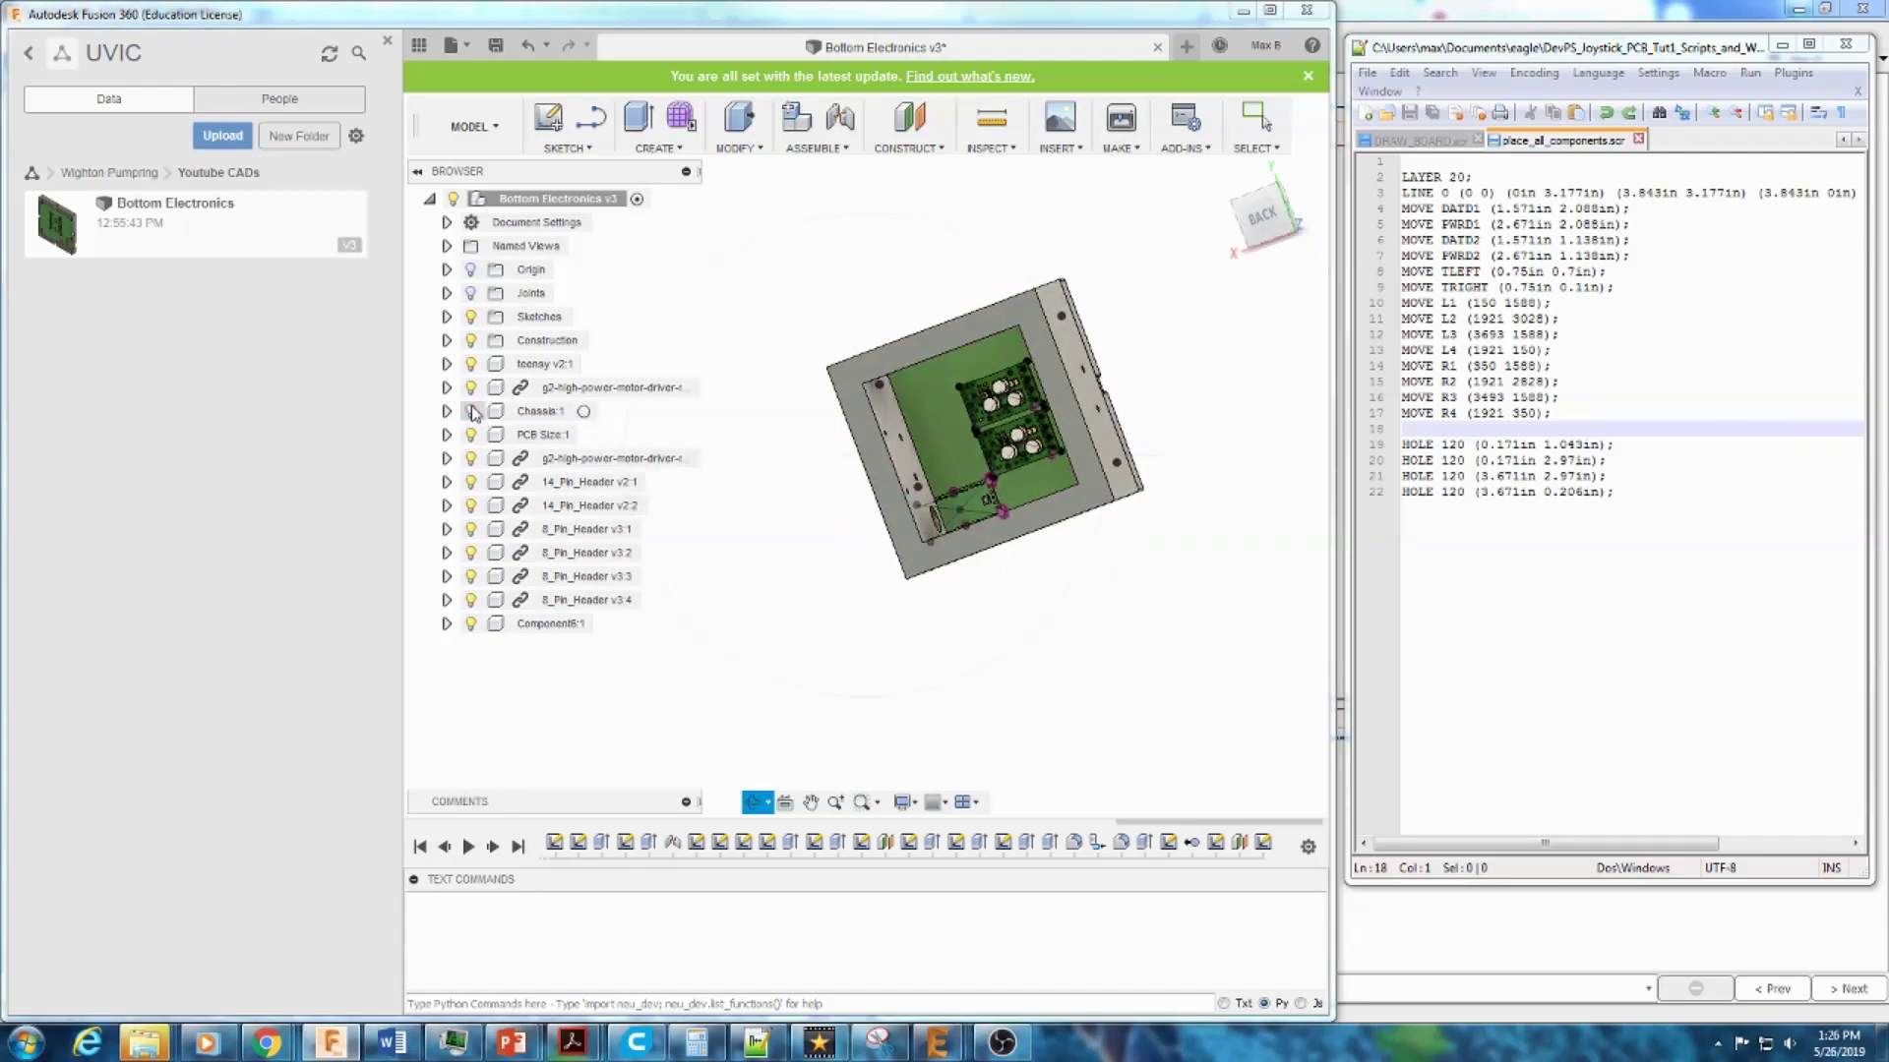
pyautogui.click(1268, 225)
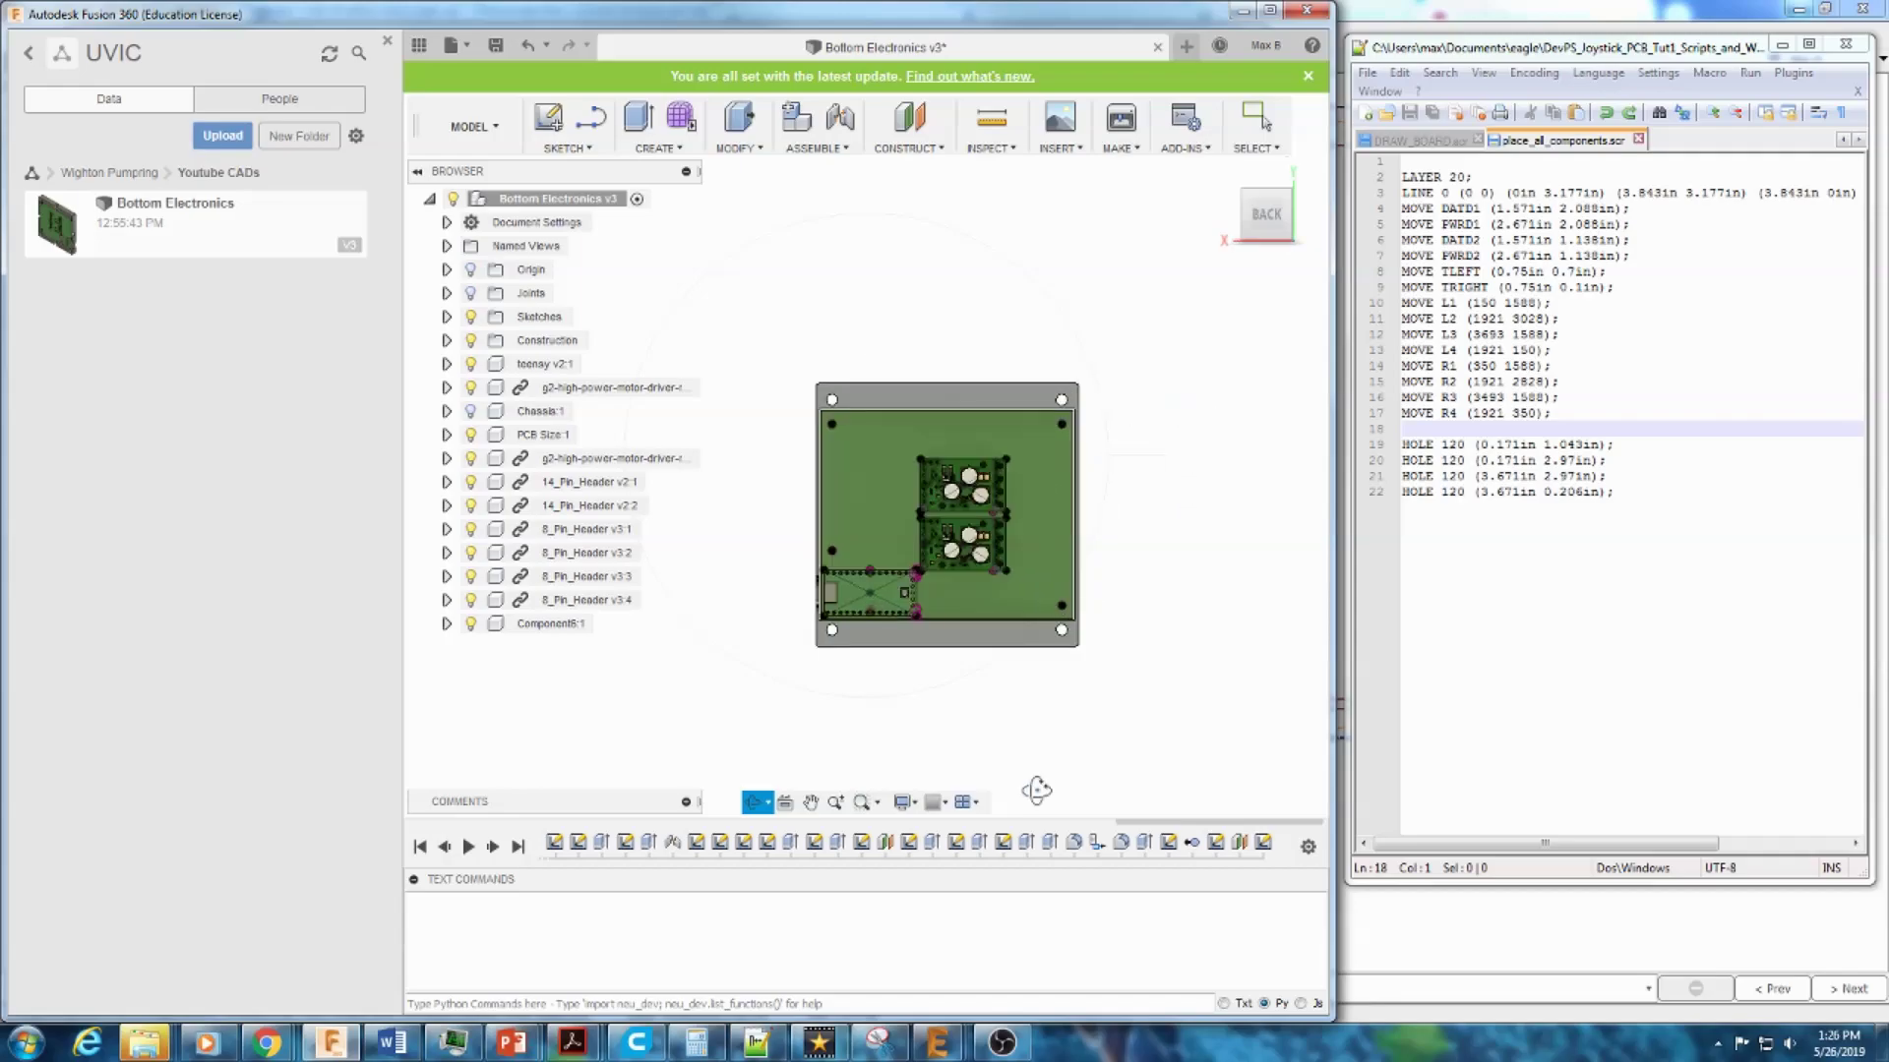
# Step: Switch to EAGLE and look over the Joystick Driver Board schematic with its headers, LEDs and resistors
pyautogui.moveTo(937, 1042)
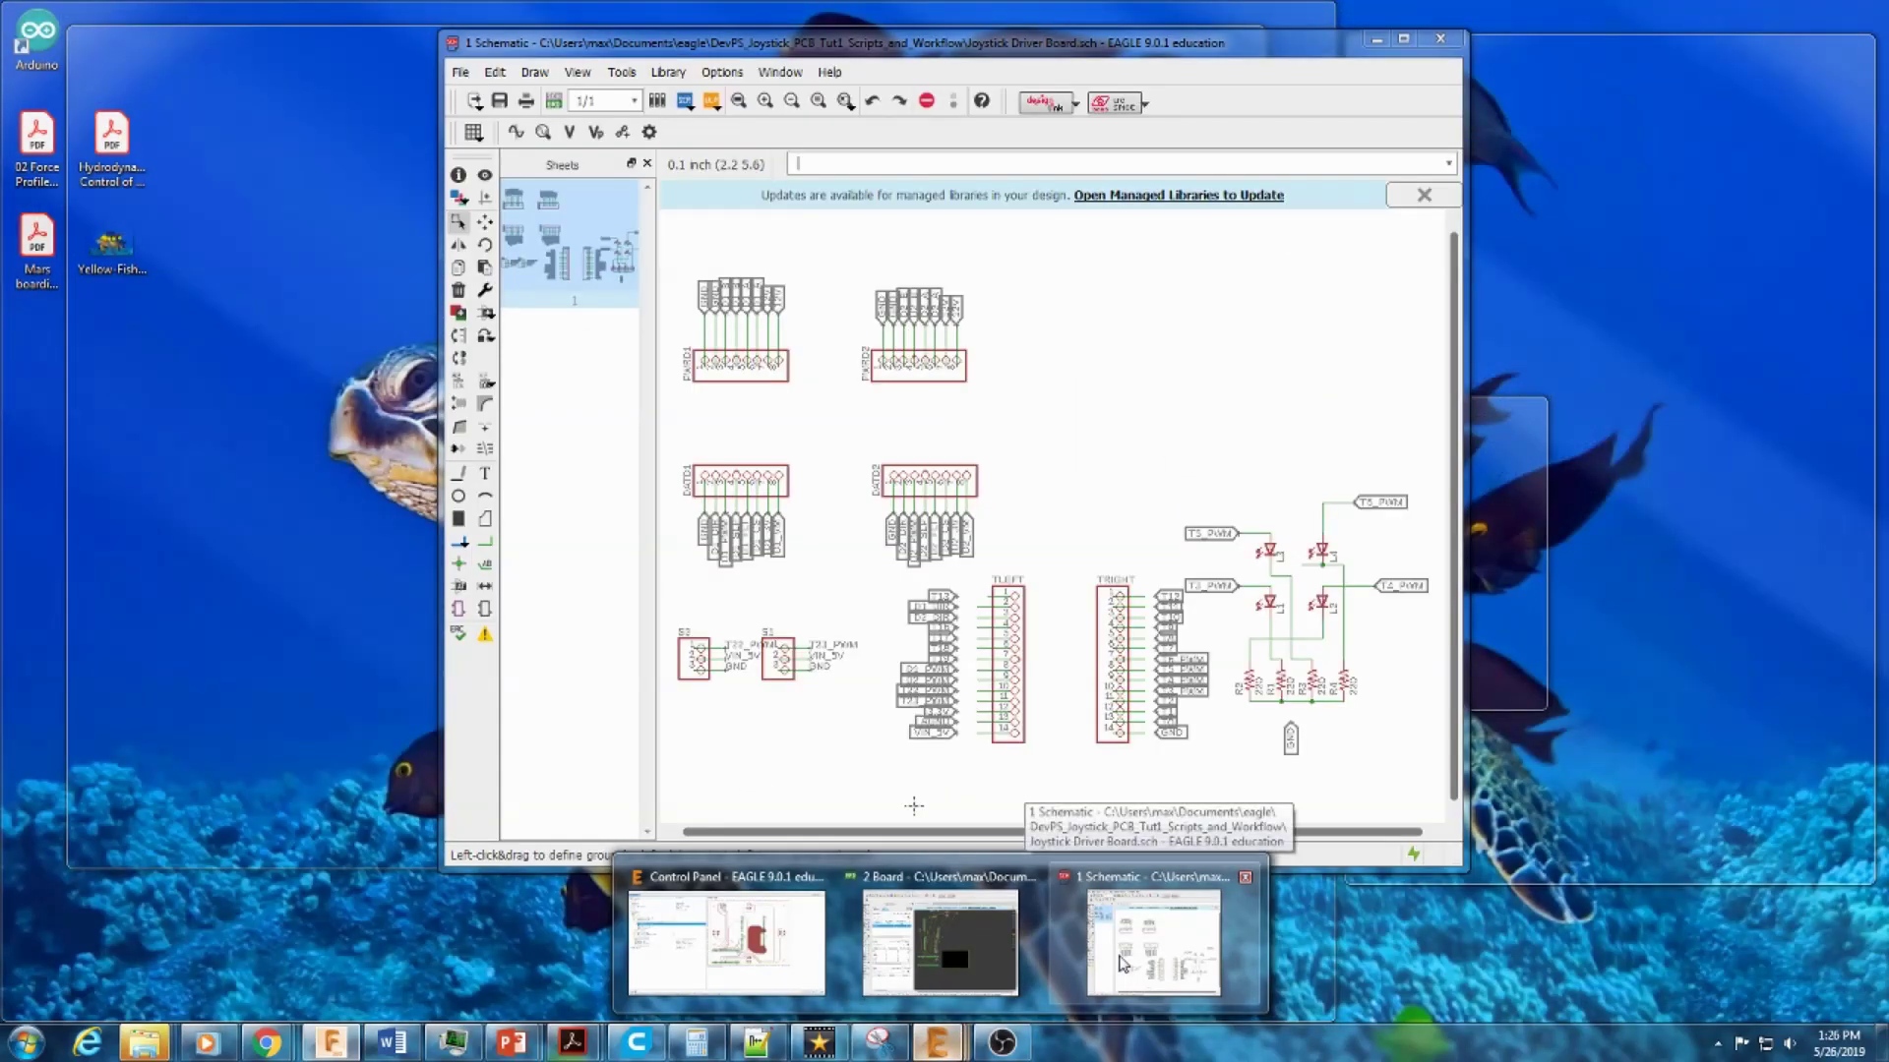
pyautogui.click(1121, 960)
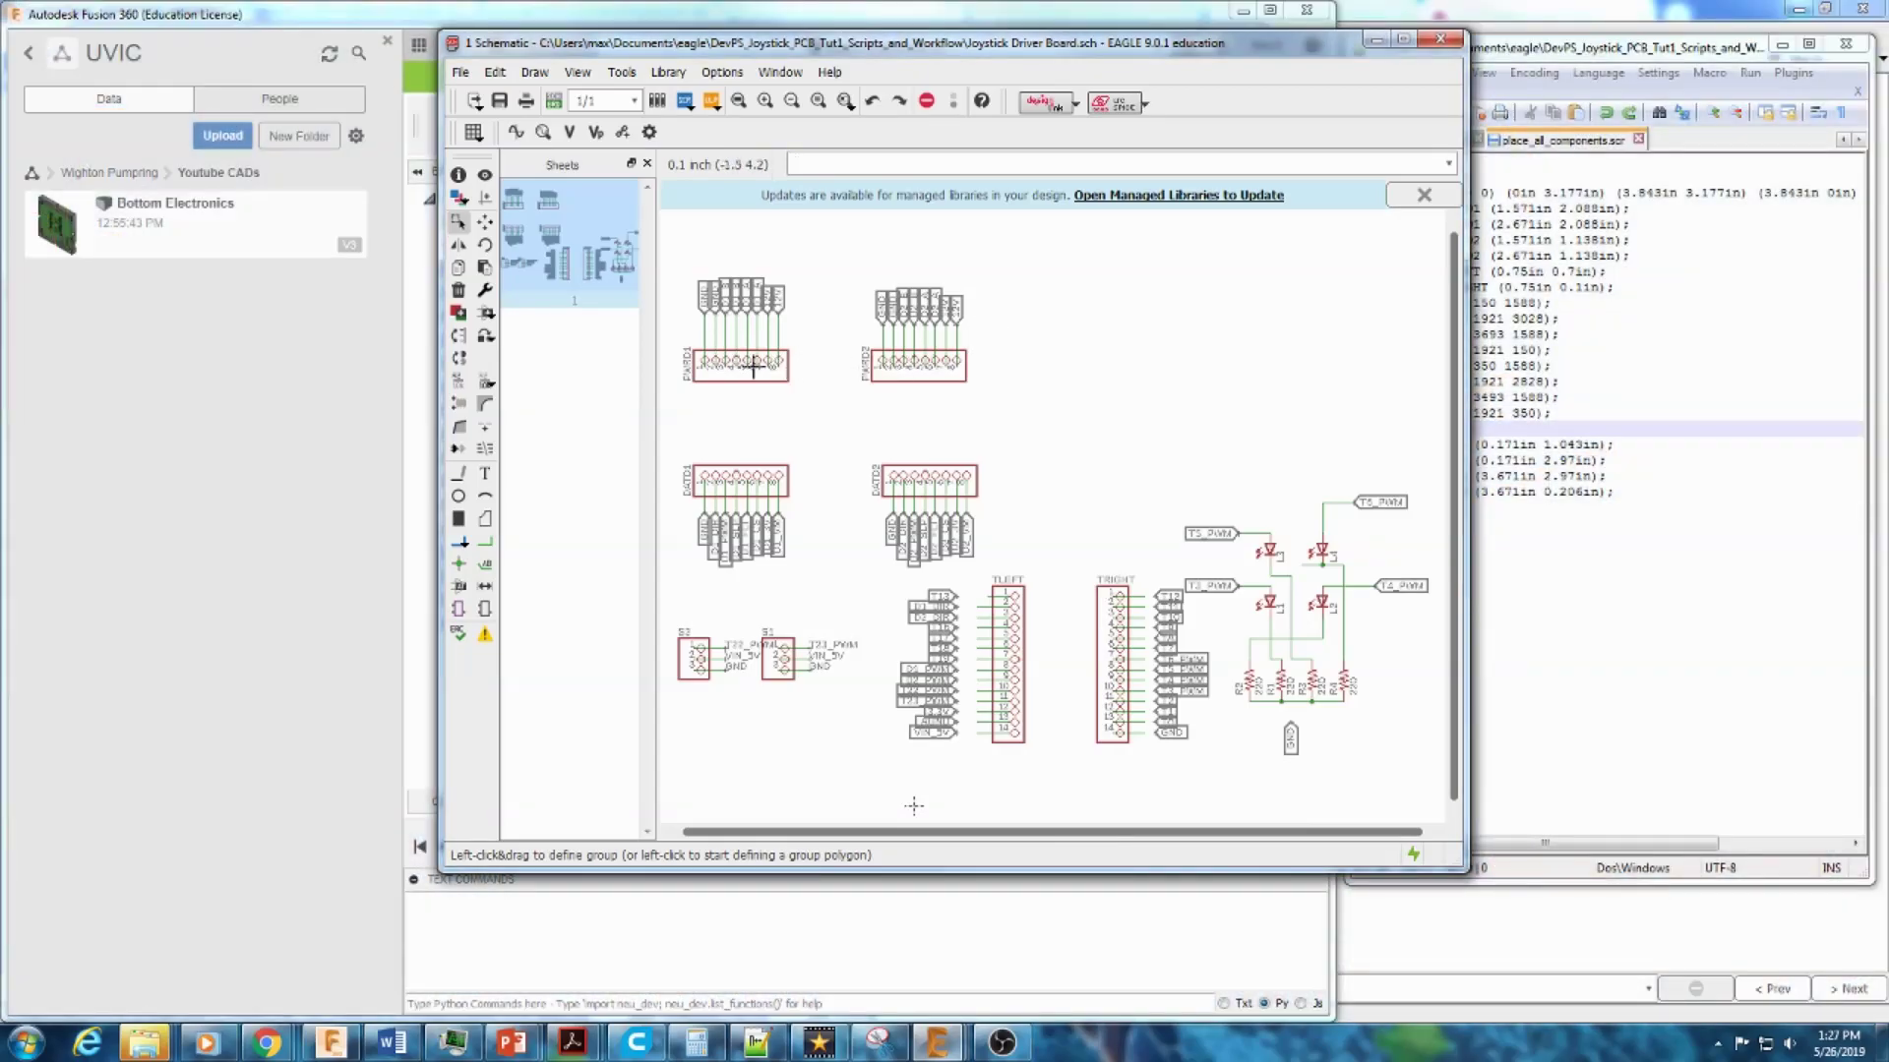
pyautogui.click(1377, 39)
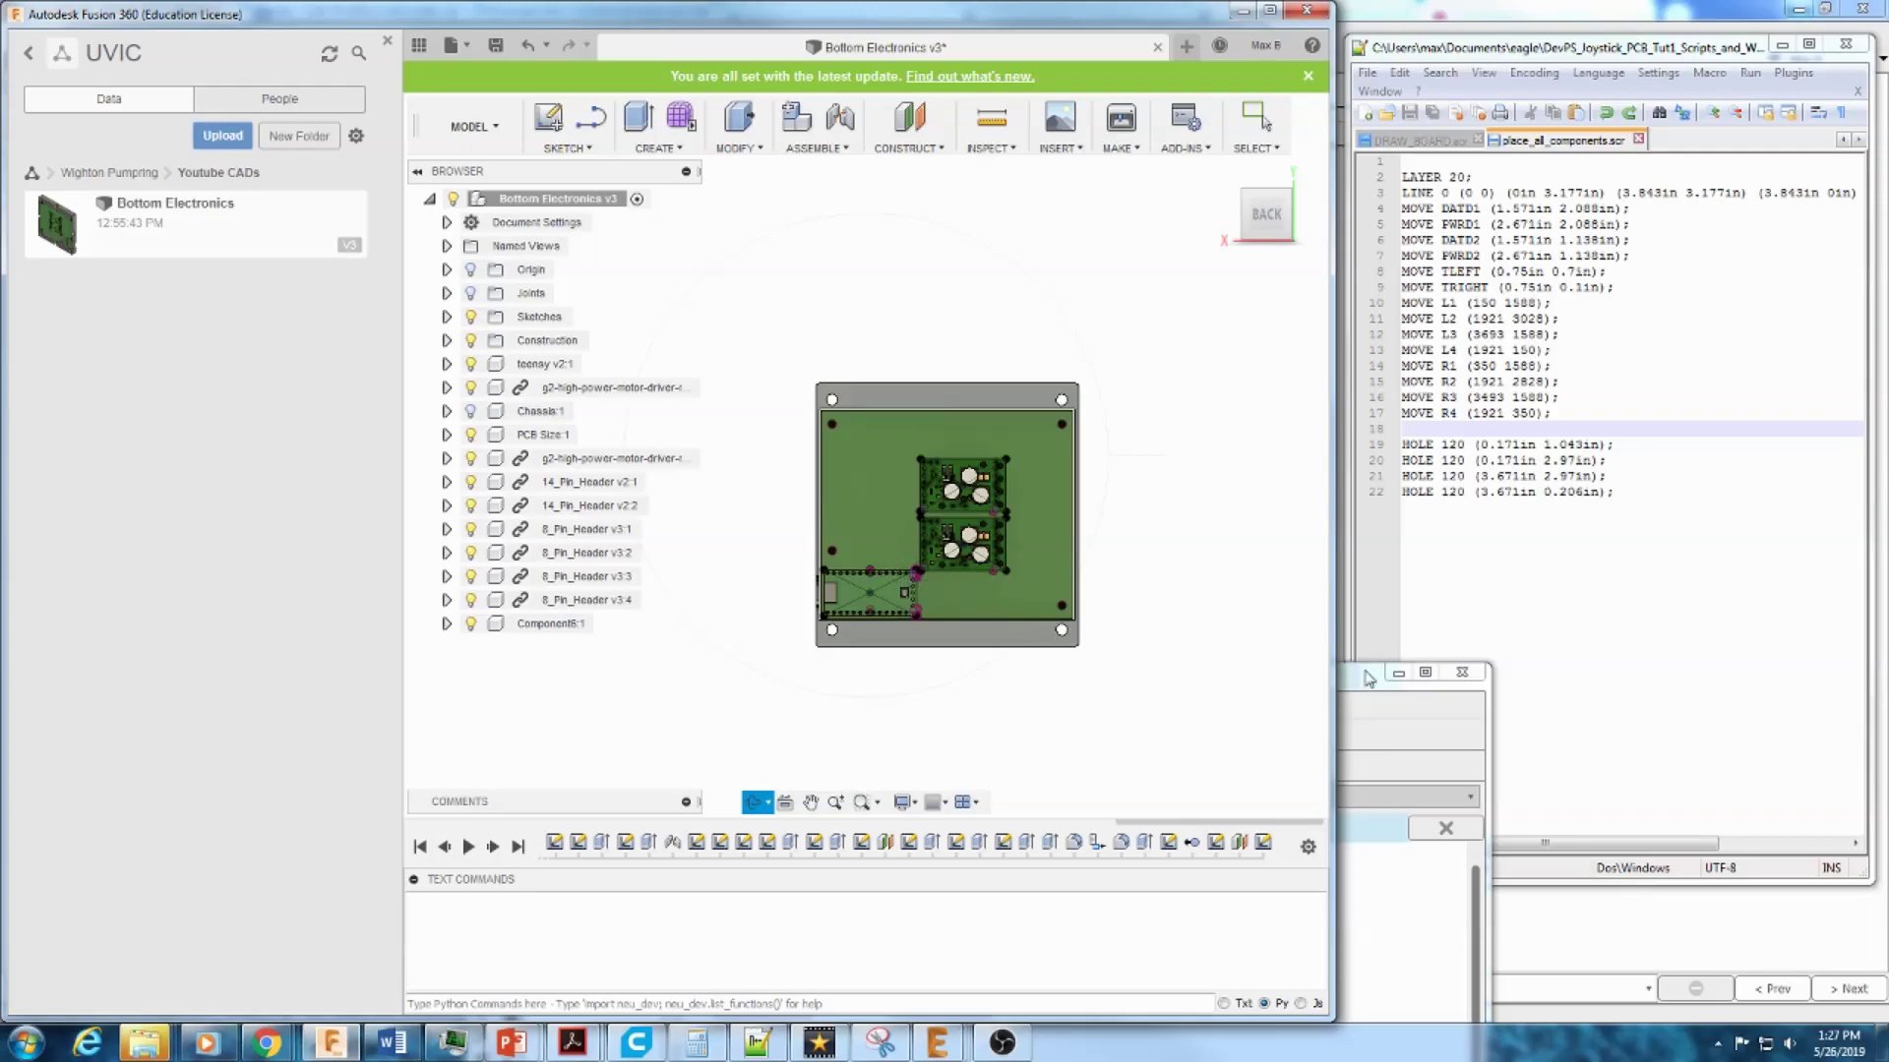
pyautogui.moveTo(1369, 678); pyautogui.dragTo(1220, 415)
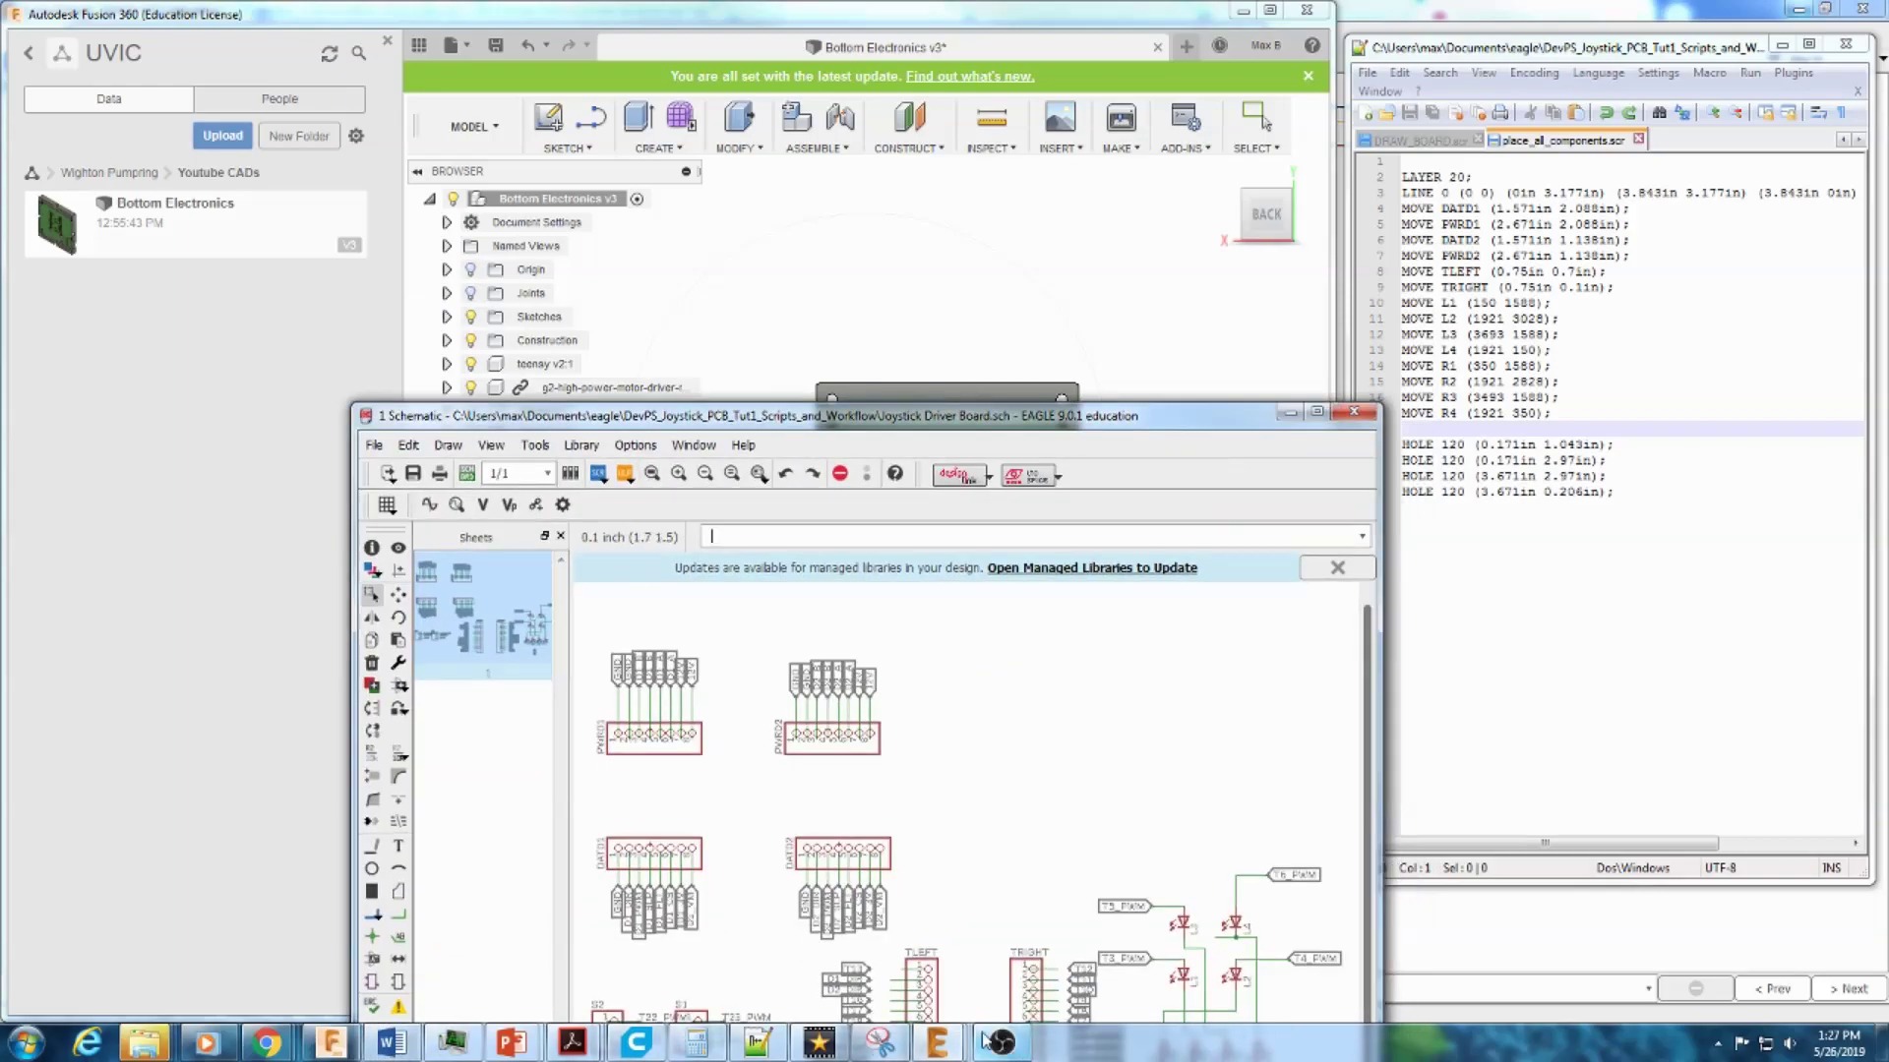
# Step: Switch to the EAGLE board layout and move the board outline's upper edge upward to make a nearly square board
pyautogui.moveTo(936, 1041)
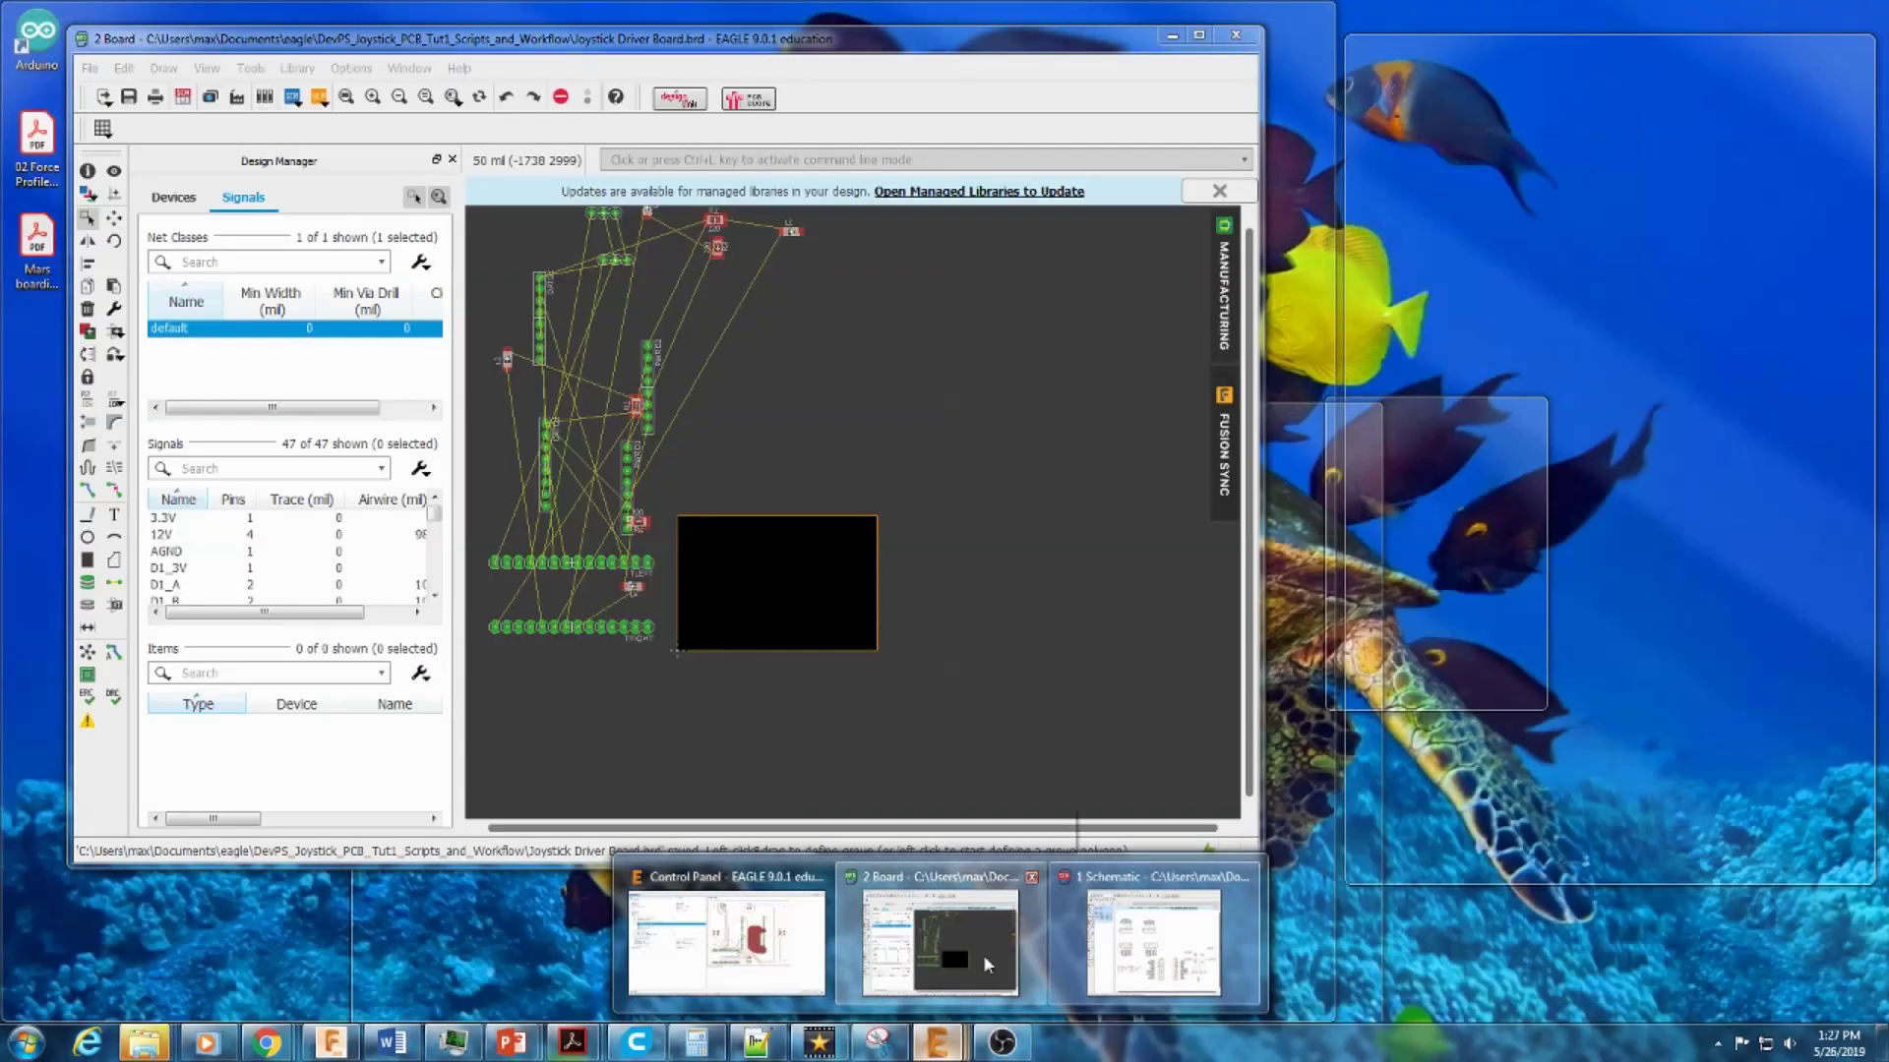
pyautogui.click(987, 962)
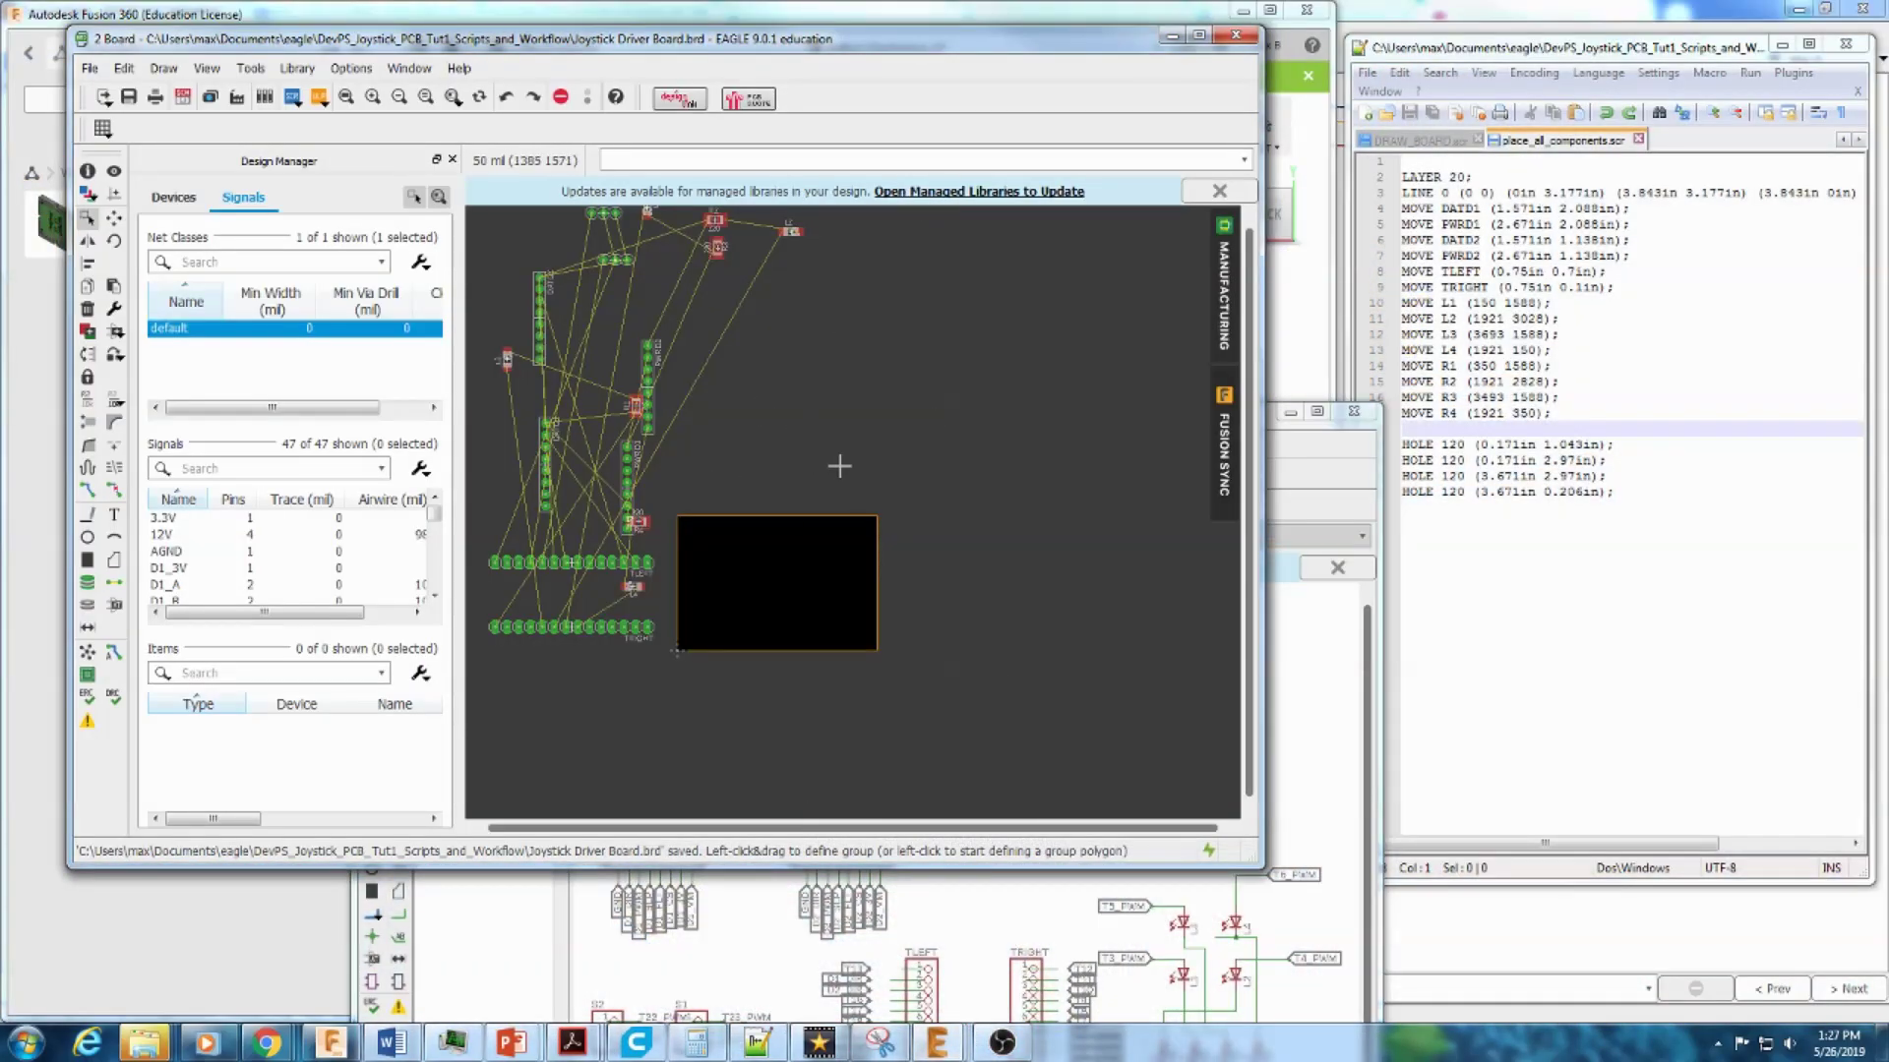
pyautogui.moveTo(964, 43); pyautogui.dragTo(1004, 163)
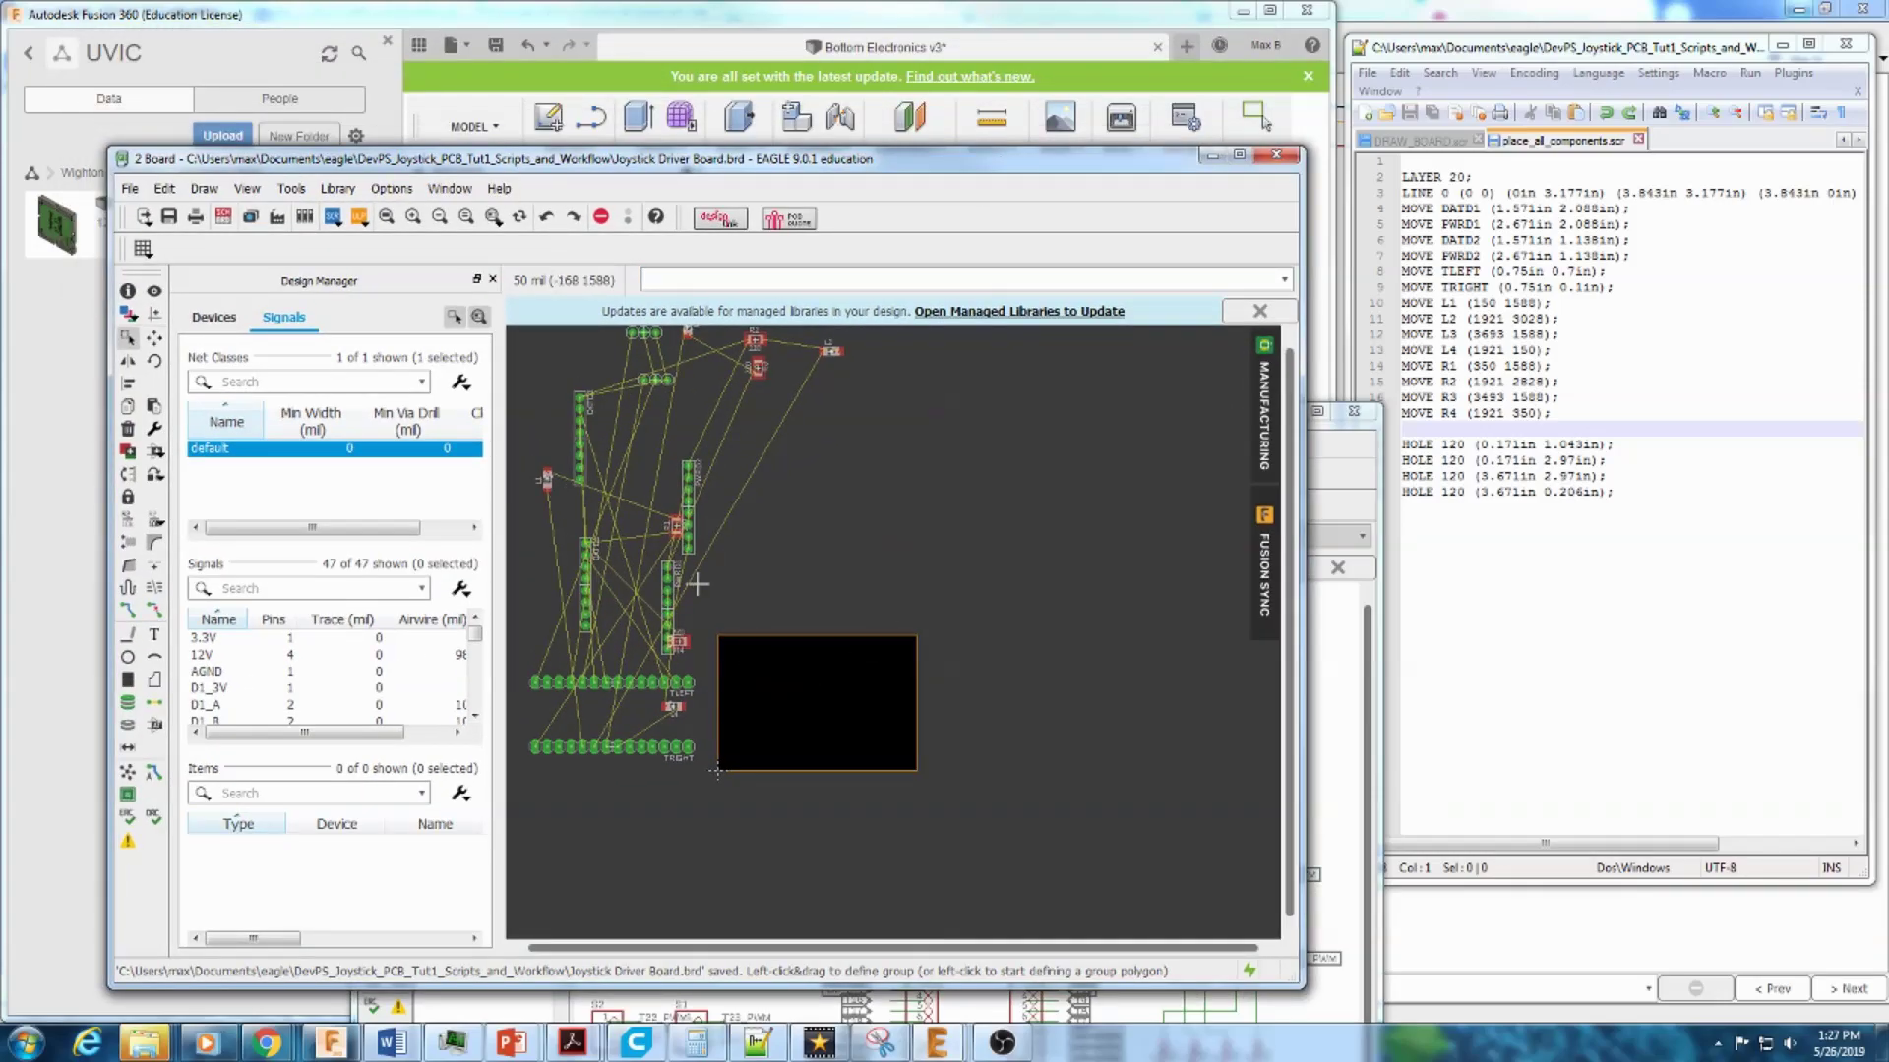
pyautogui.press('F7')
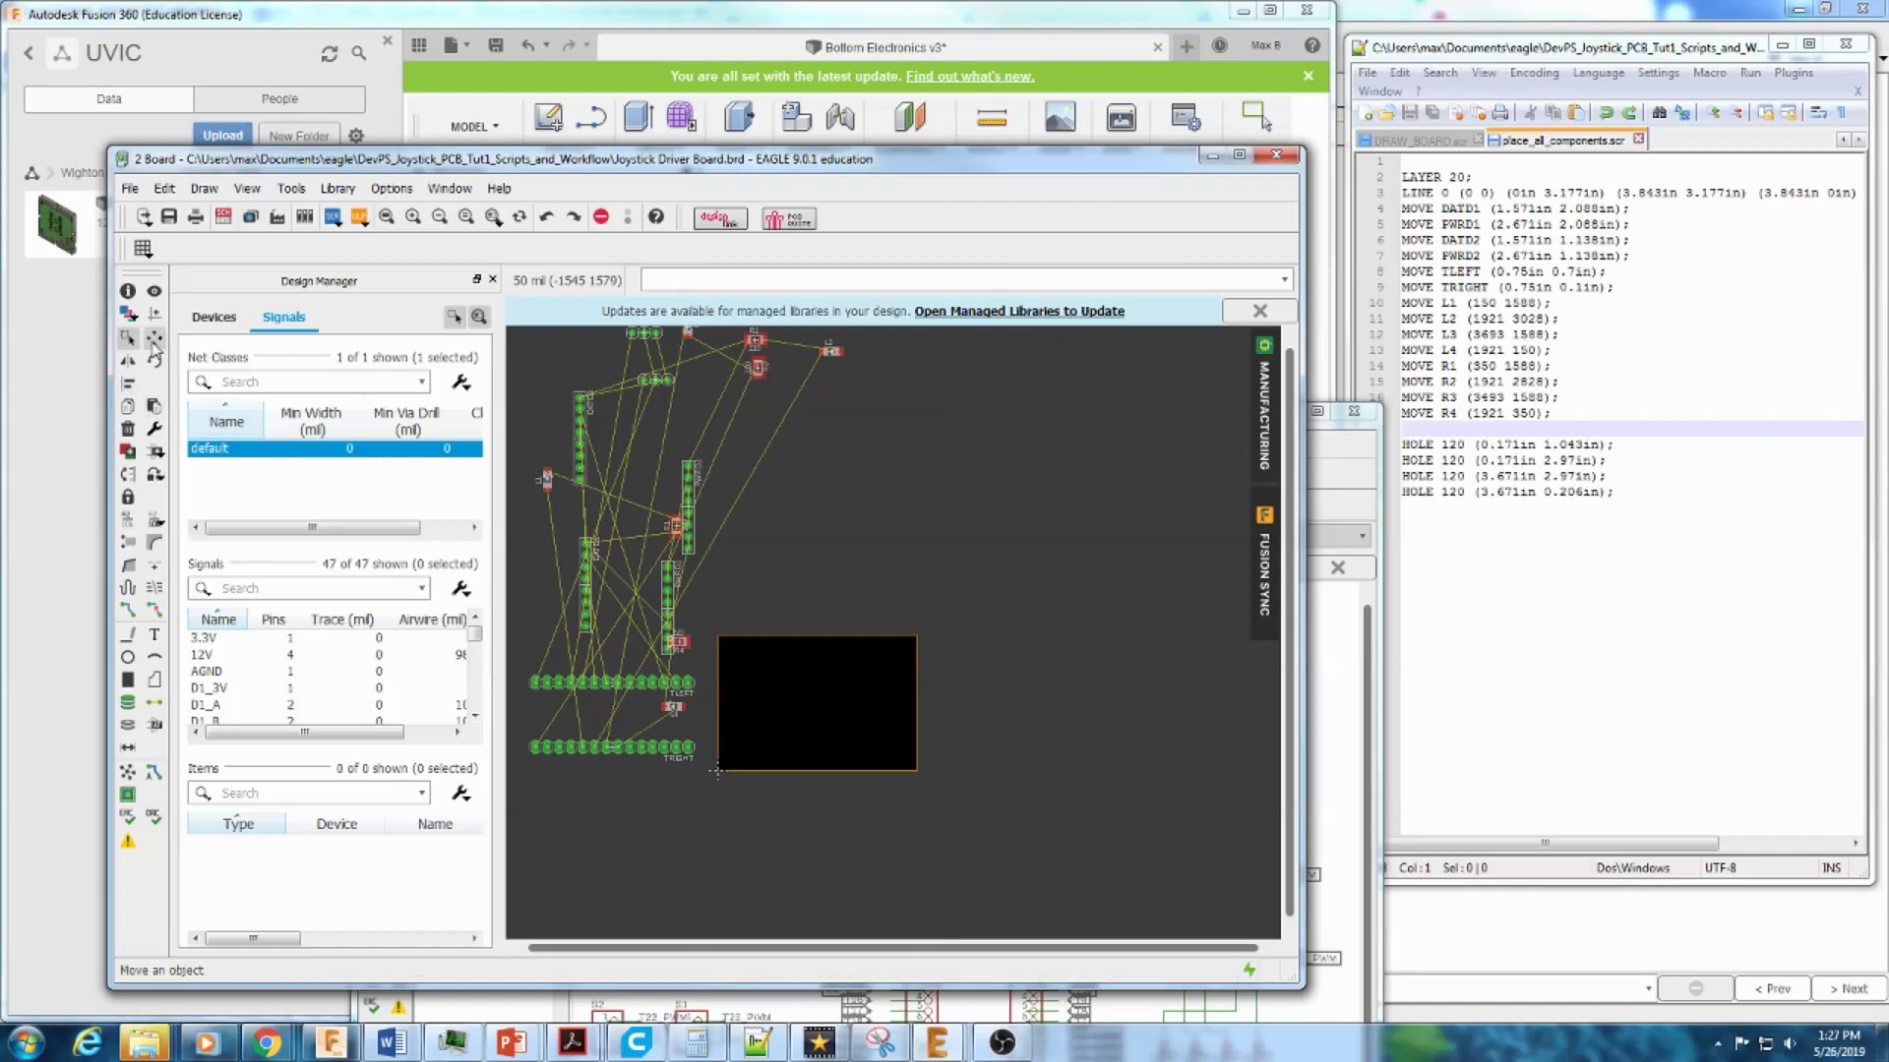
pyautogui.click(790, 635)
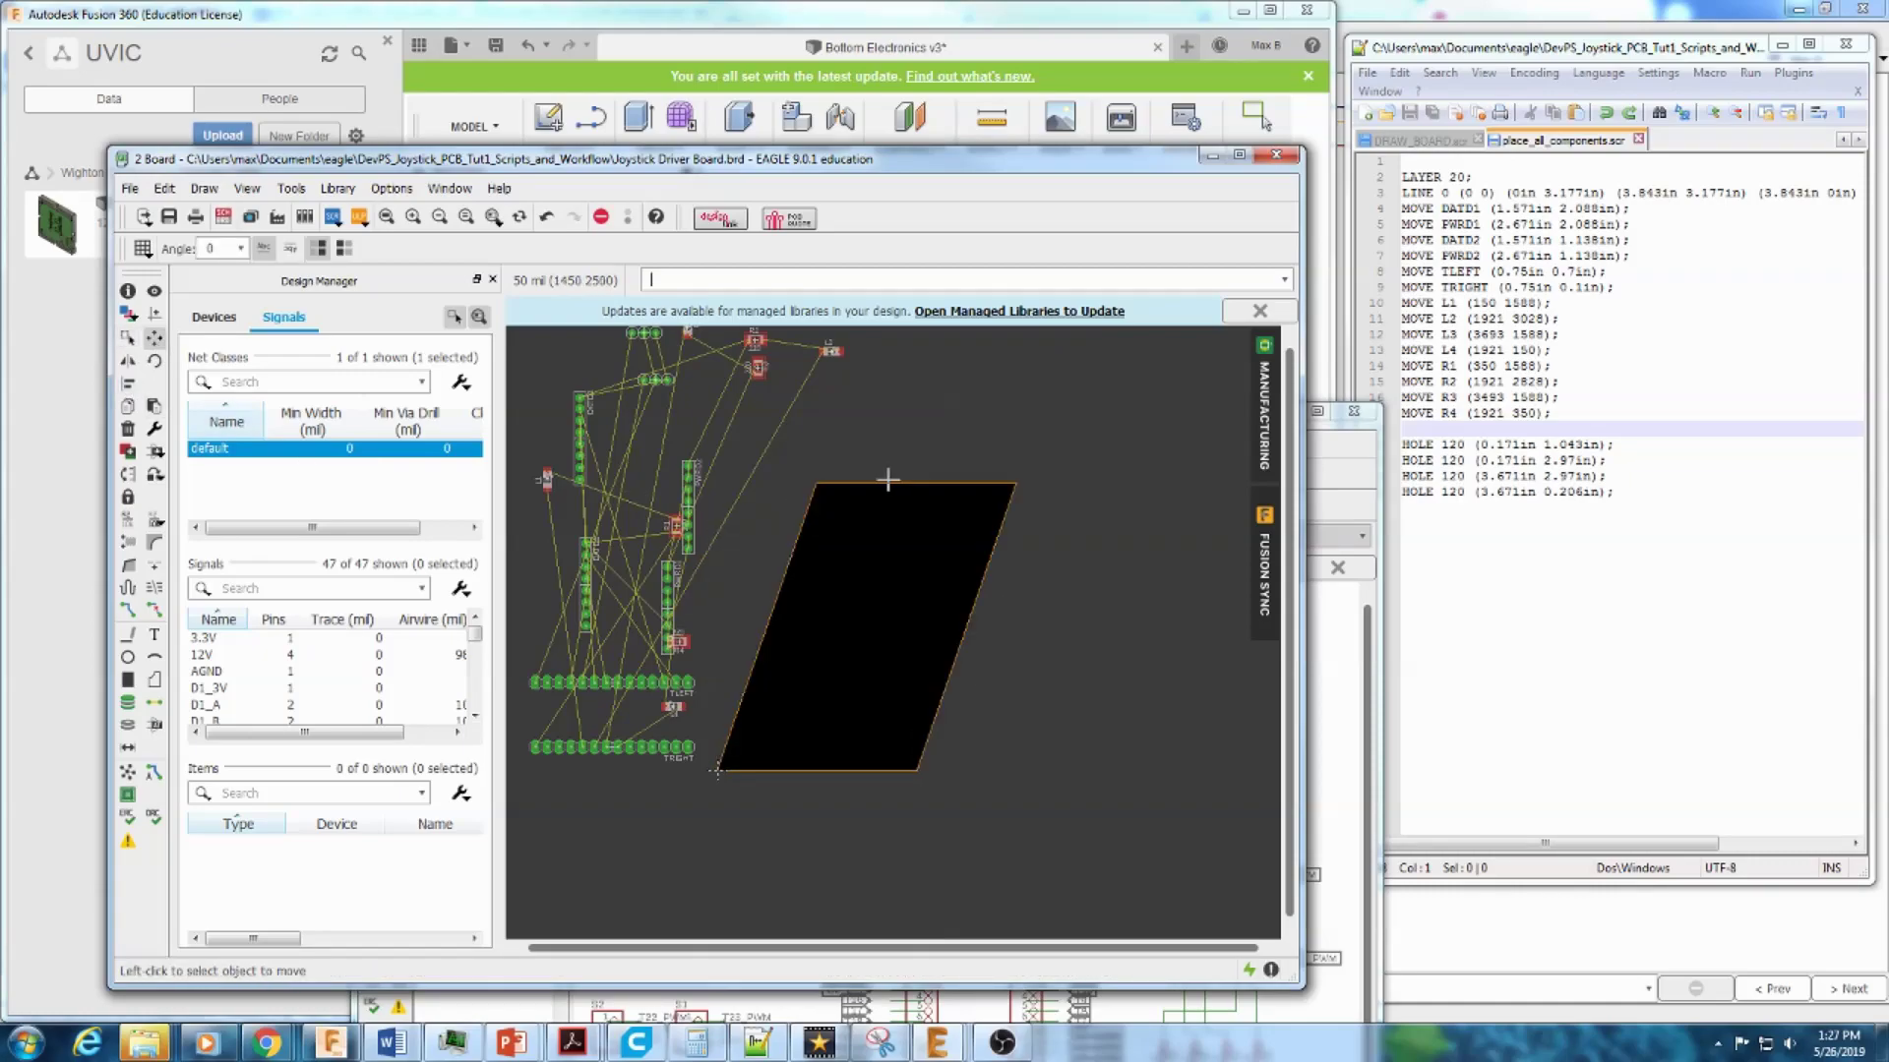
pyautogui.click(790, 579)
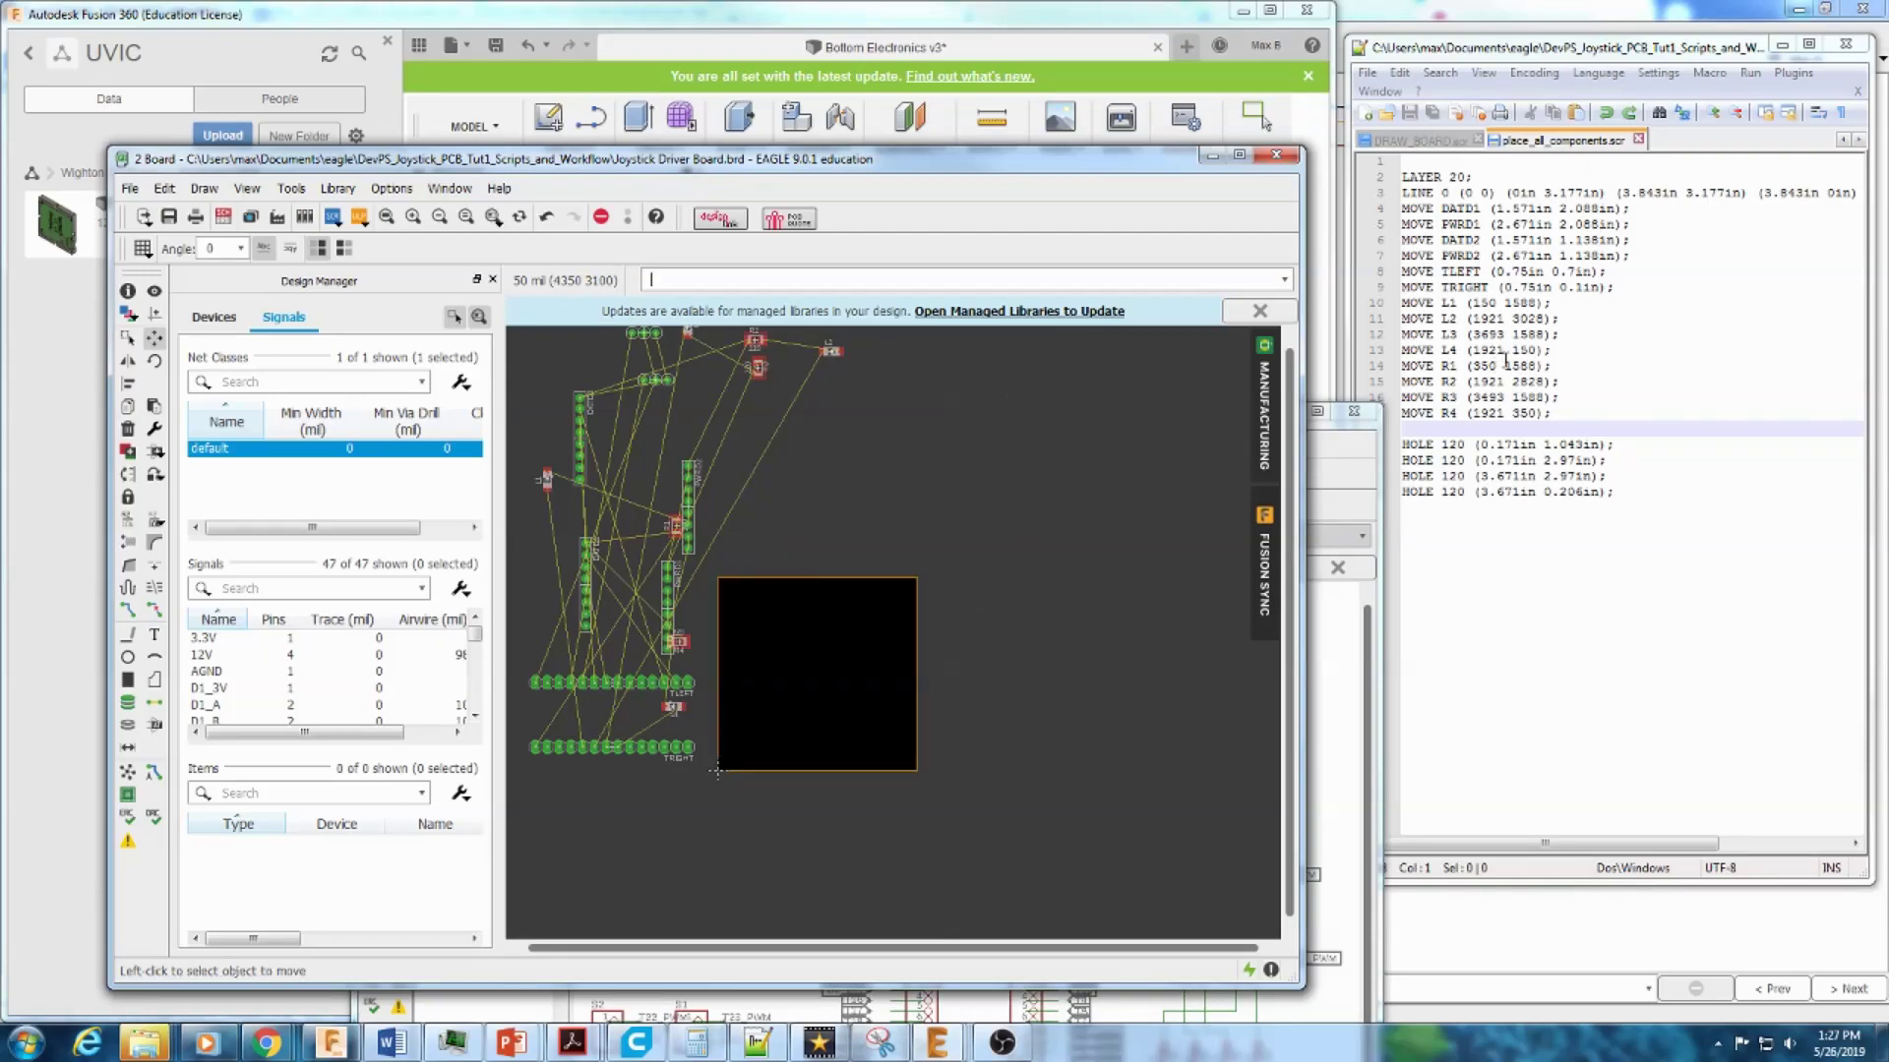
# Step: Highlight the LAYER, LINE, MOVE and HOLE commands in place_all_components.scr and compare them with the board model
pyautogui.click(1522, 366)
pyautogui.moveTo(1616, 491); pyautogui.dragTo(1367, 180)
pyautogui.click(1238, 137)
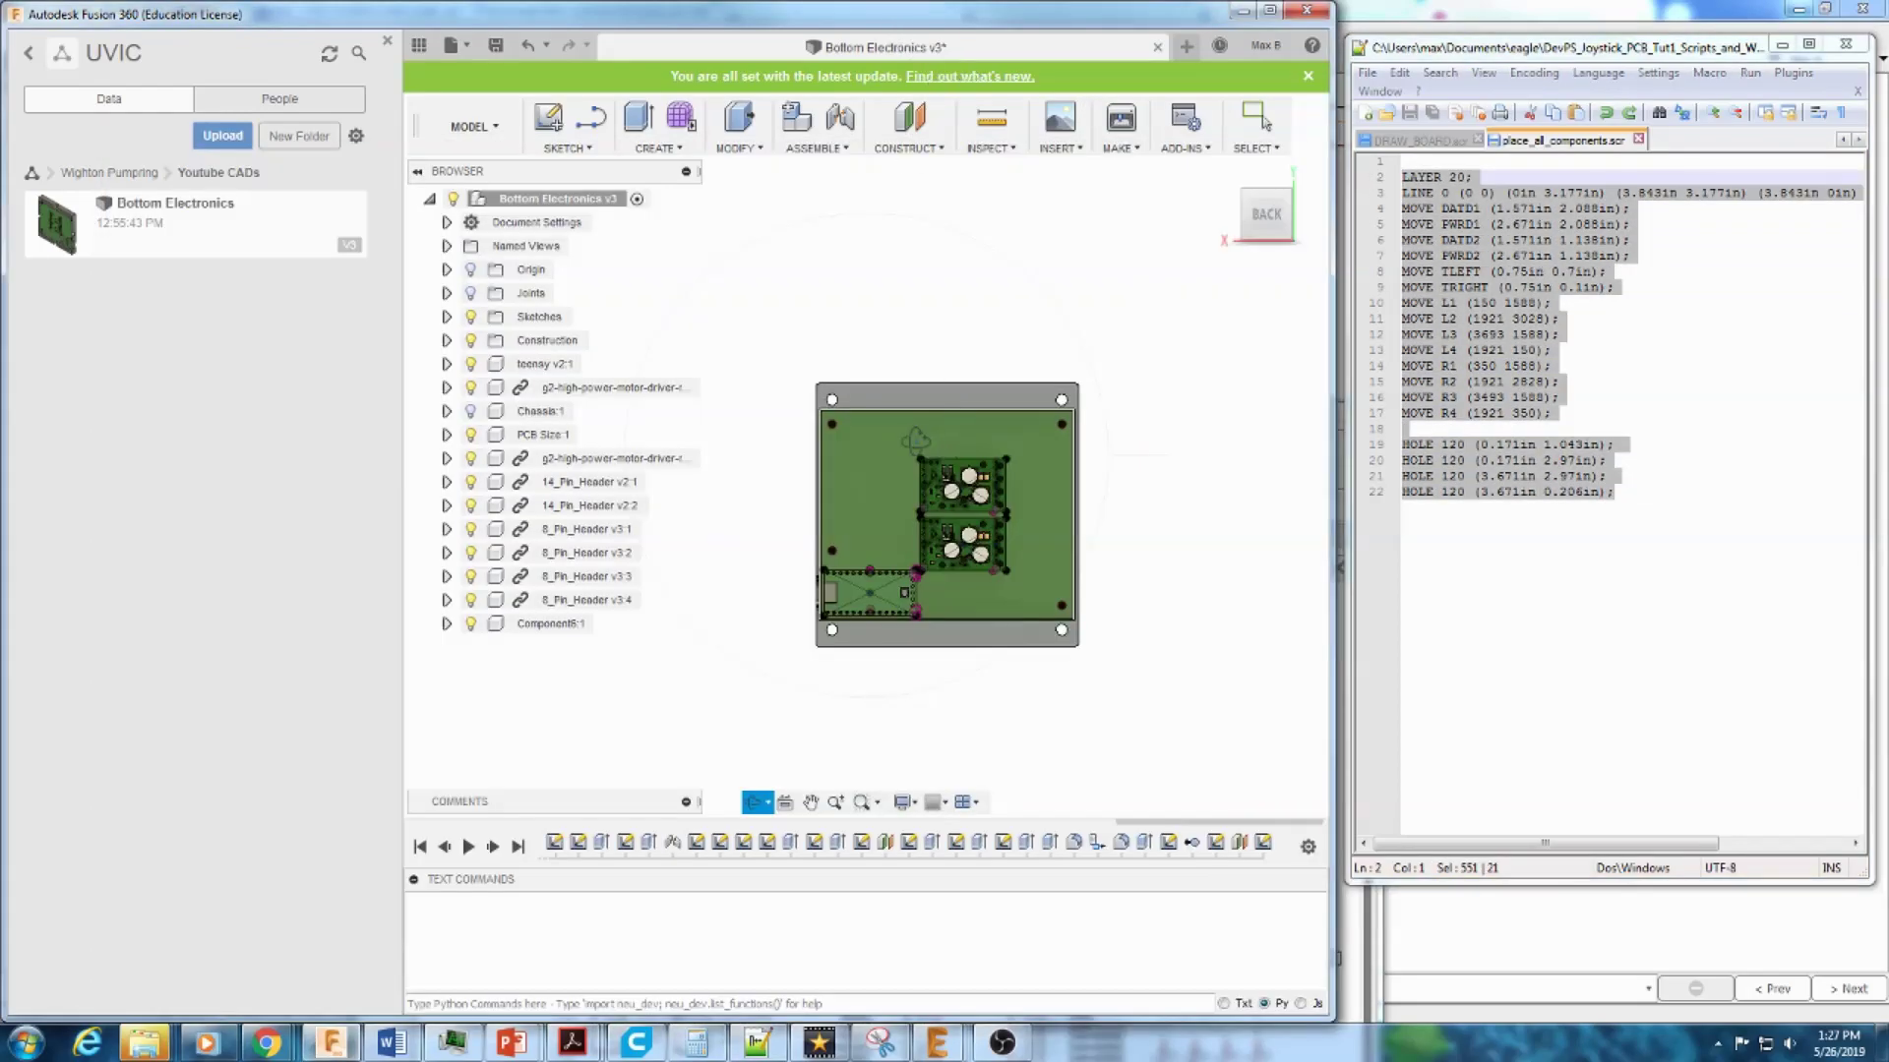
pyautogui.press('Escape')
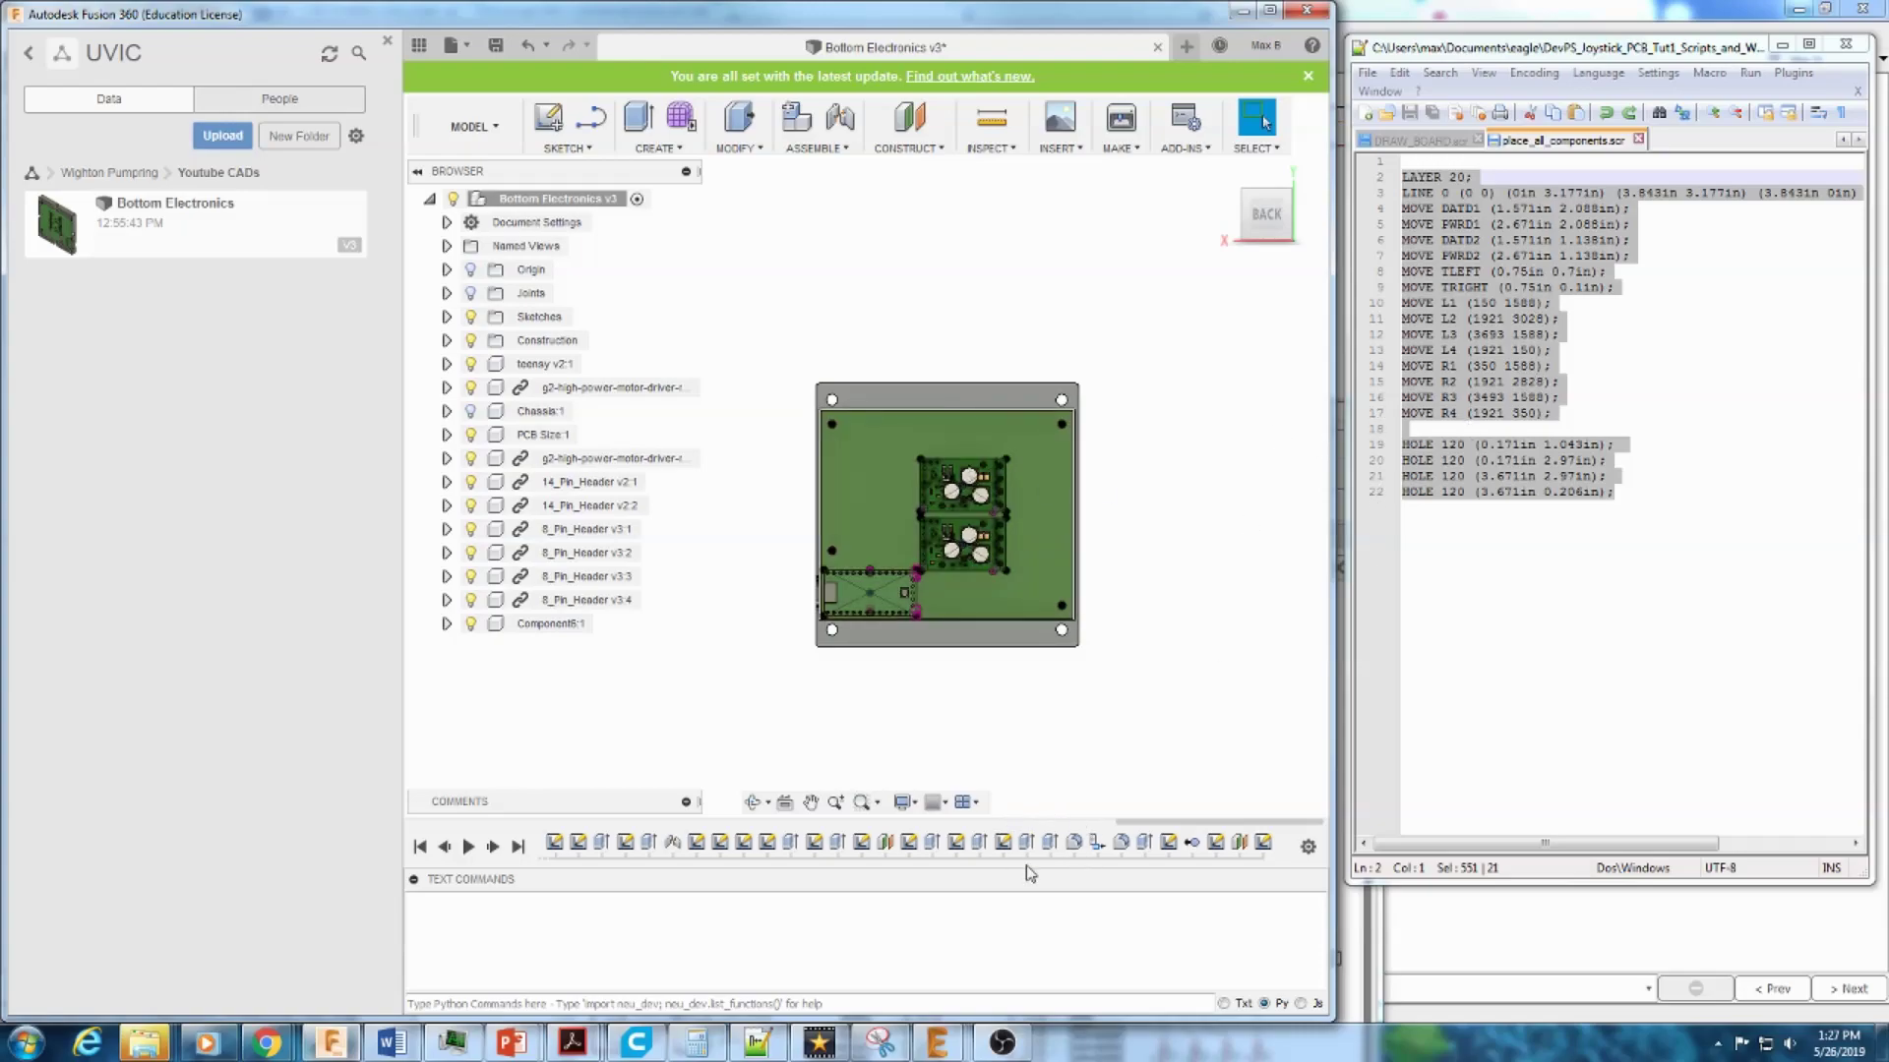
pyautogui.click(1481, 417)
# Step: Switch to the EAGLE board layout and place the PWRD2 header with the command MOVE PWRD2 (0.5in 0.7in)
pyautogui.moveTo(936, 1043)
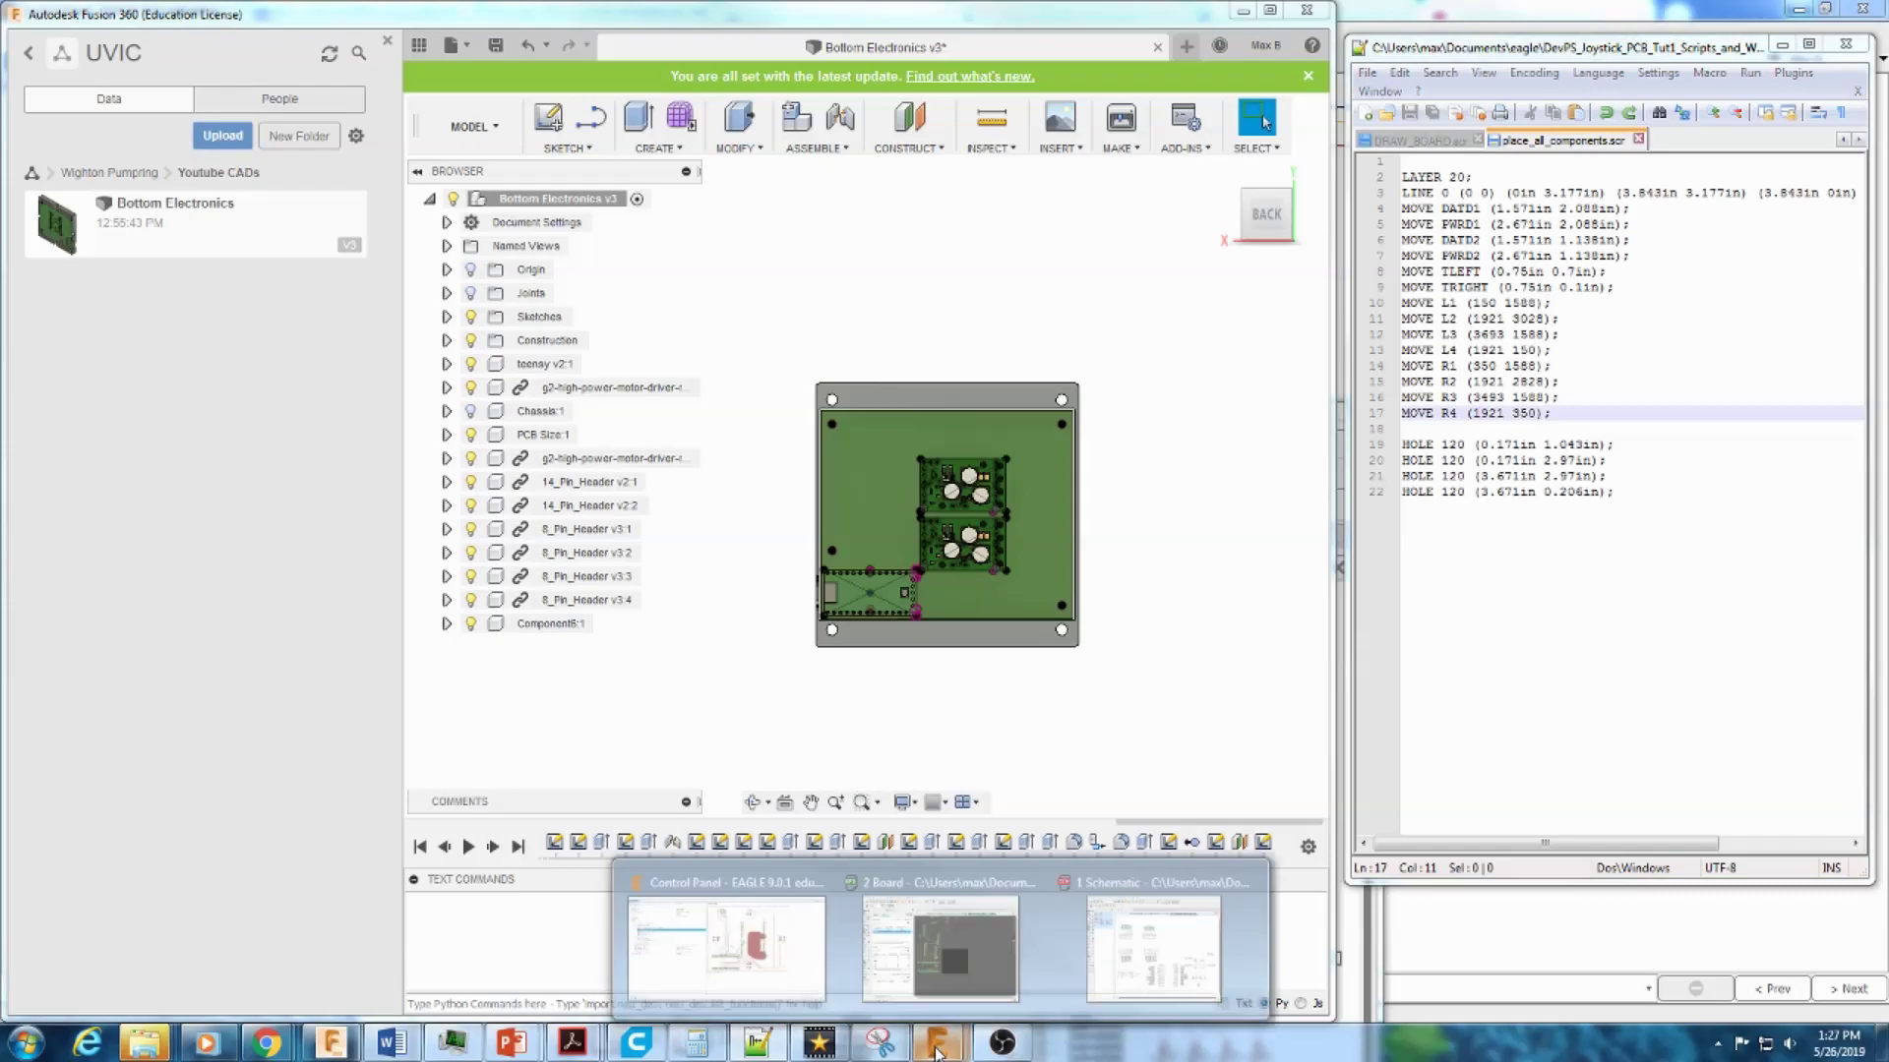
pyautogui.click(989, 920)
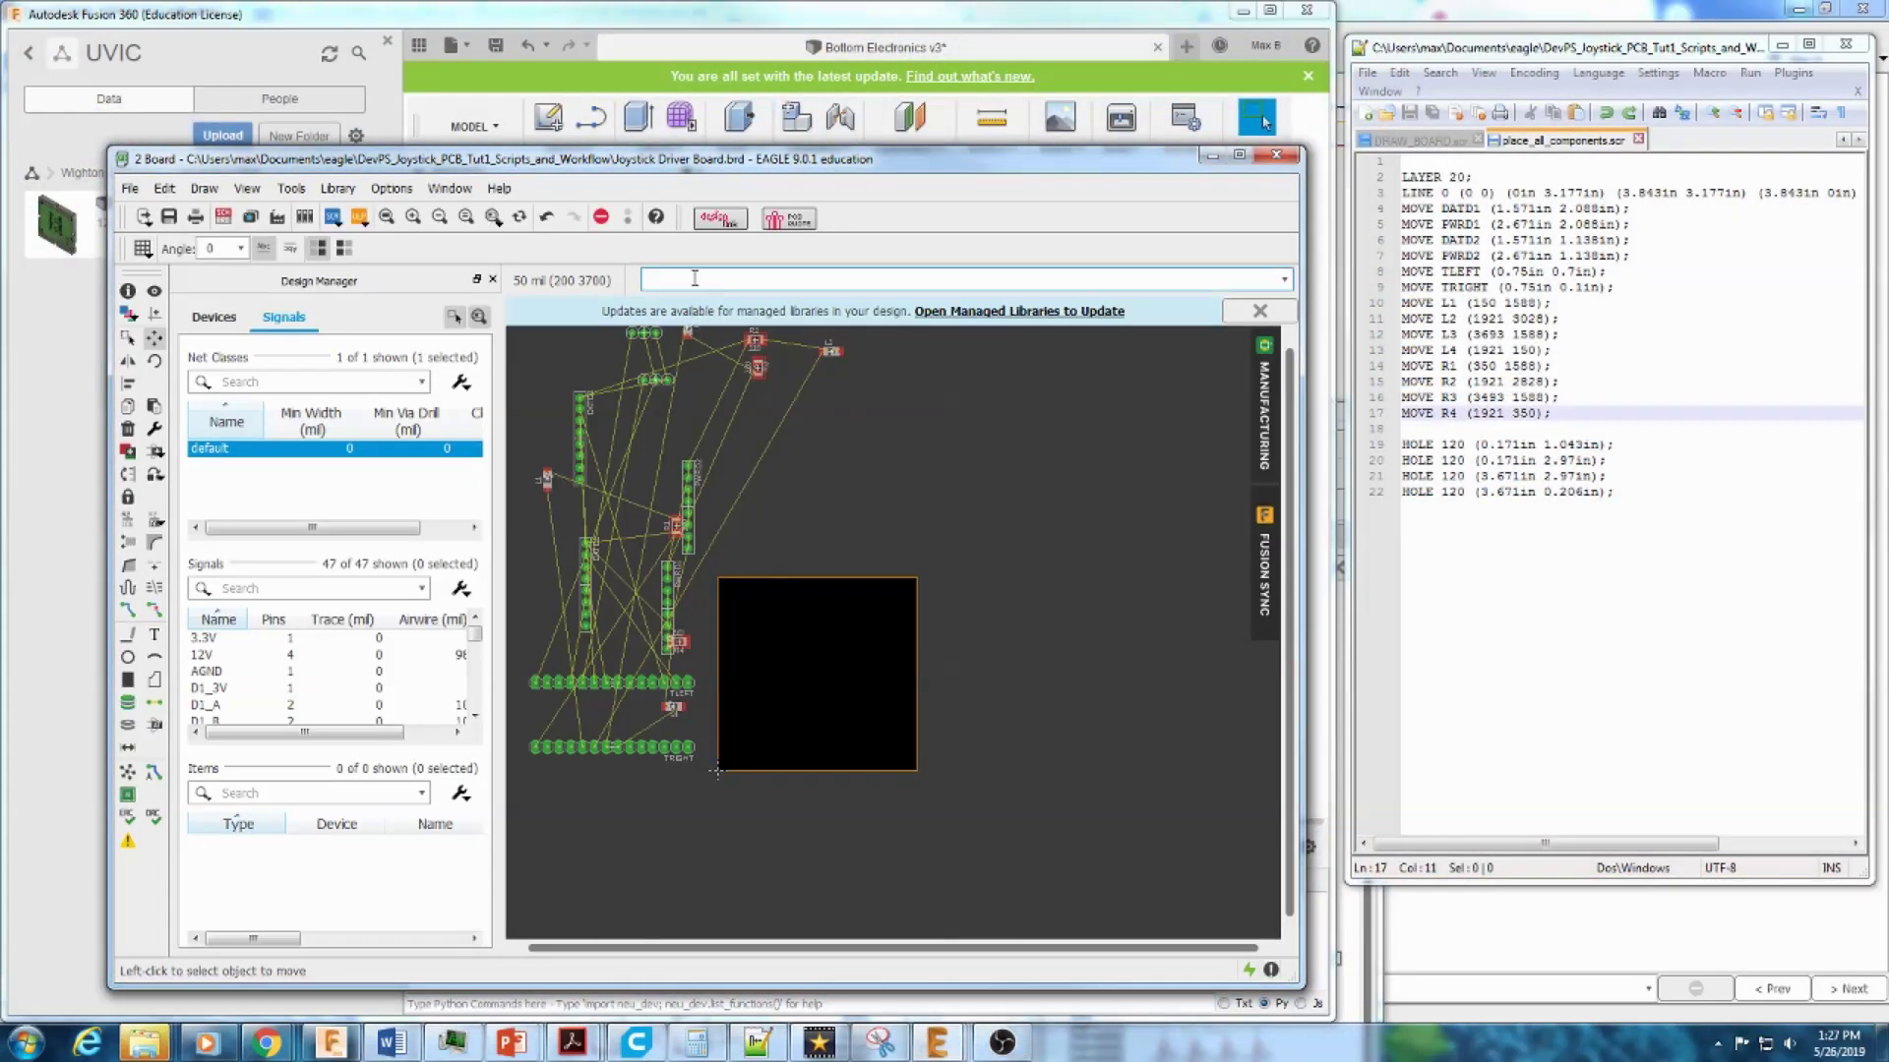
pyautogui.click(688, 507)
pyautogui.click(706, 506)
pyautogui.scroll(4, 717, 487)
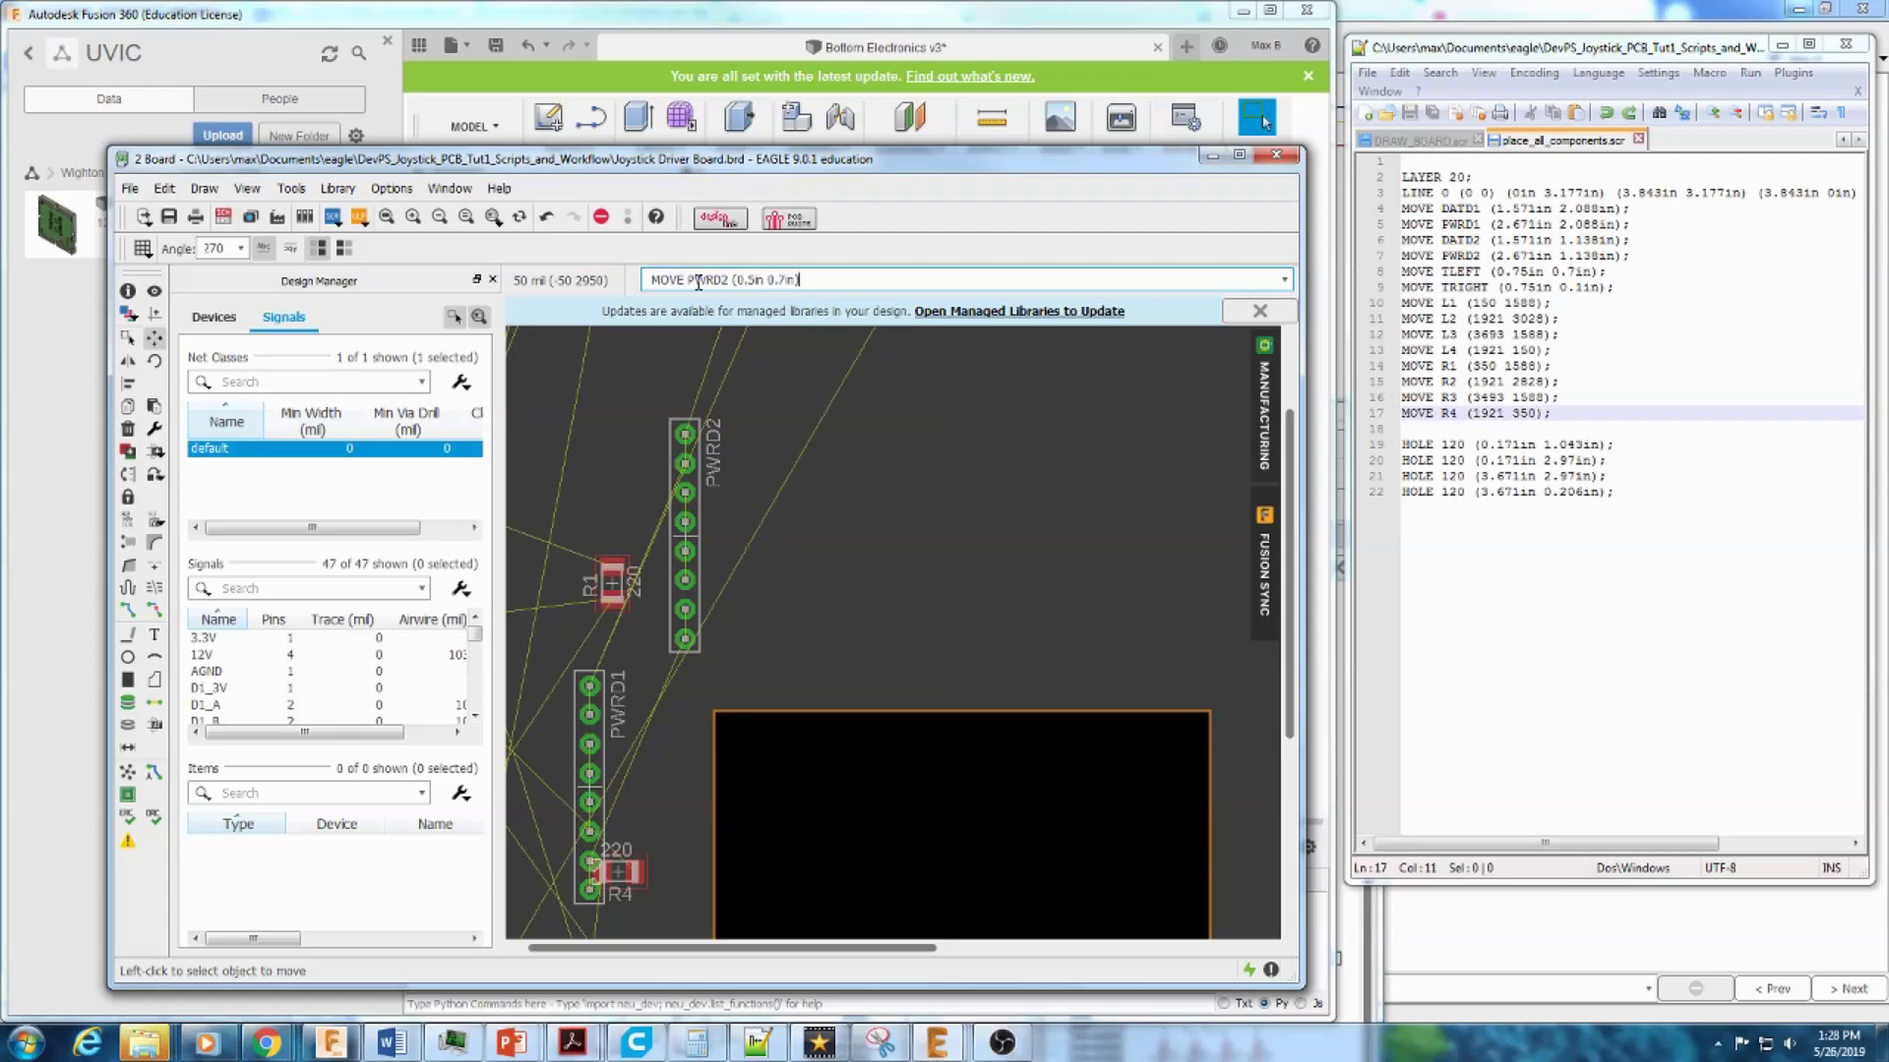
pyautogui.press('Return')
pyautogui.scroll(3, 776, 539)
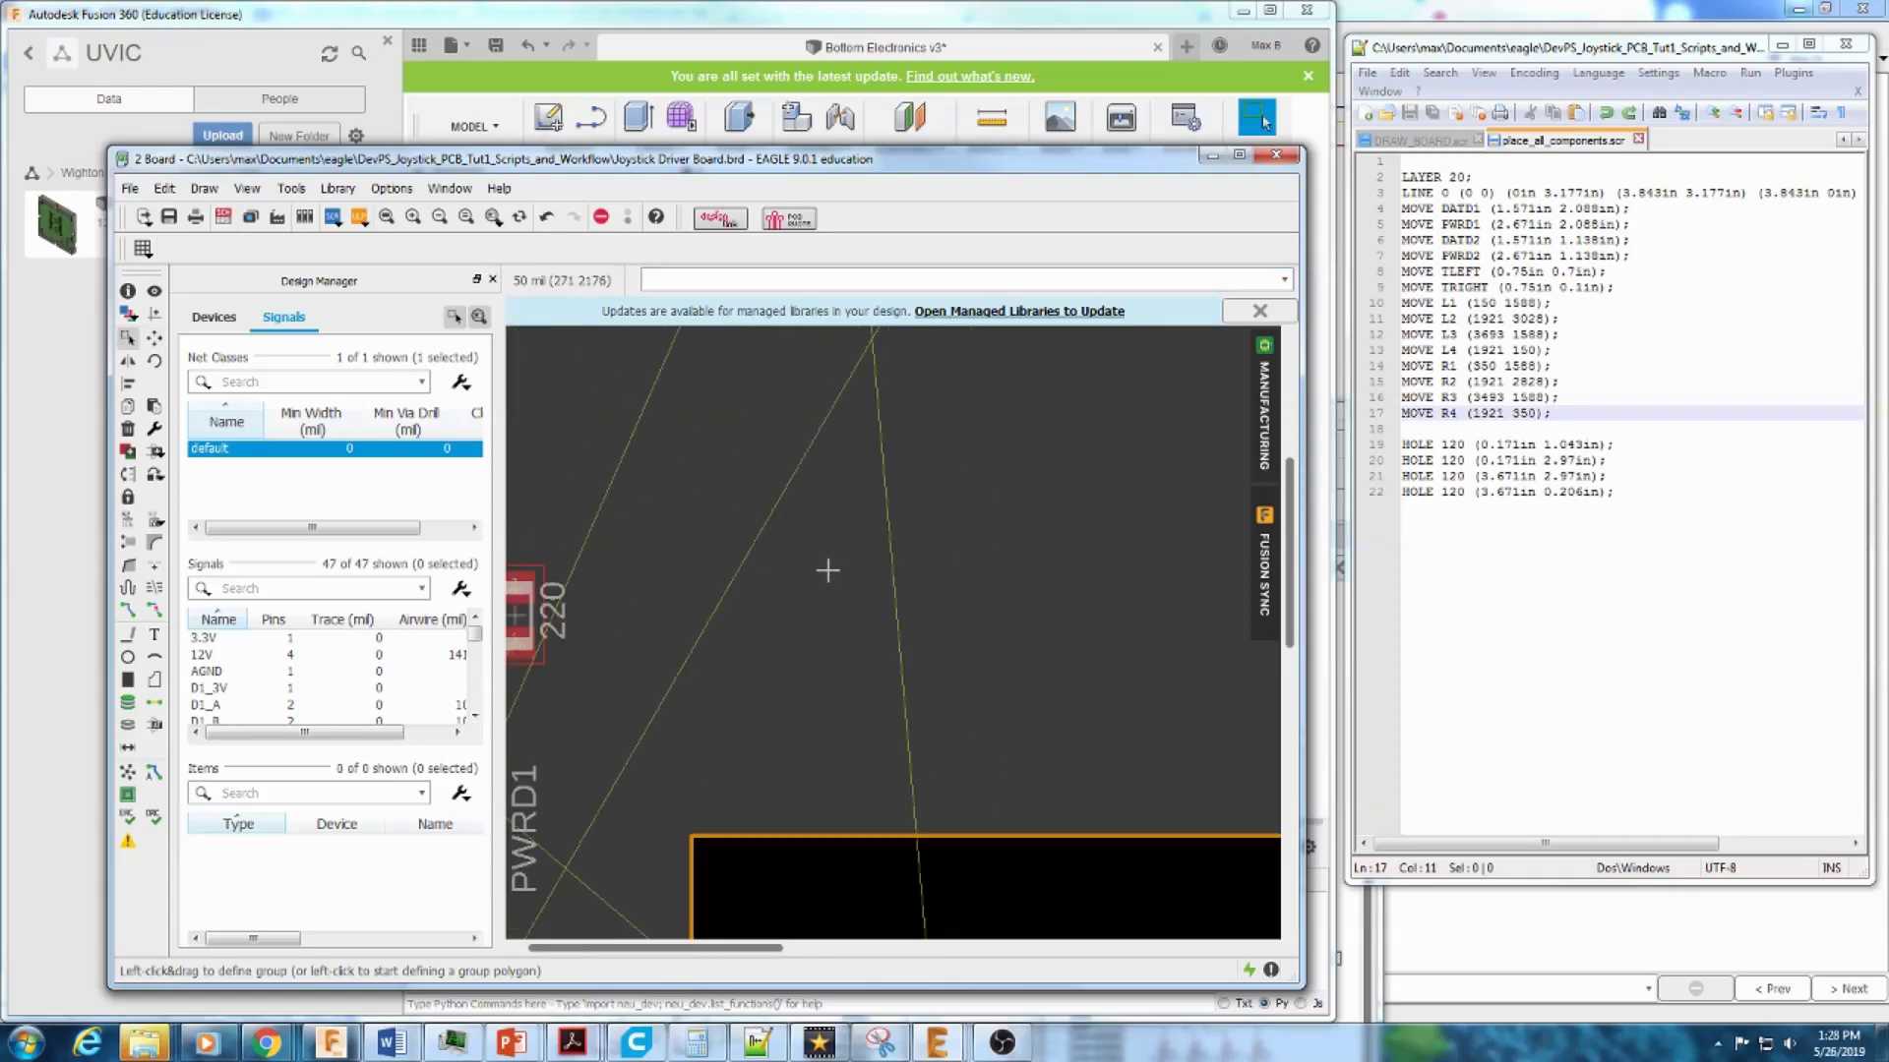
pyautogui.scroll(-3, 827, 571)
pyautogui.moveTo(863, 858); pyautogui.dragTo(858, 775, button='middle')
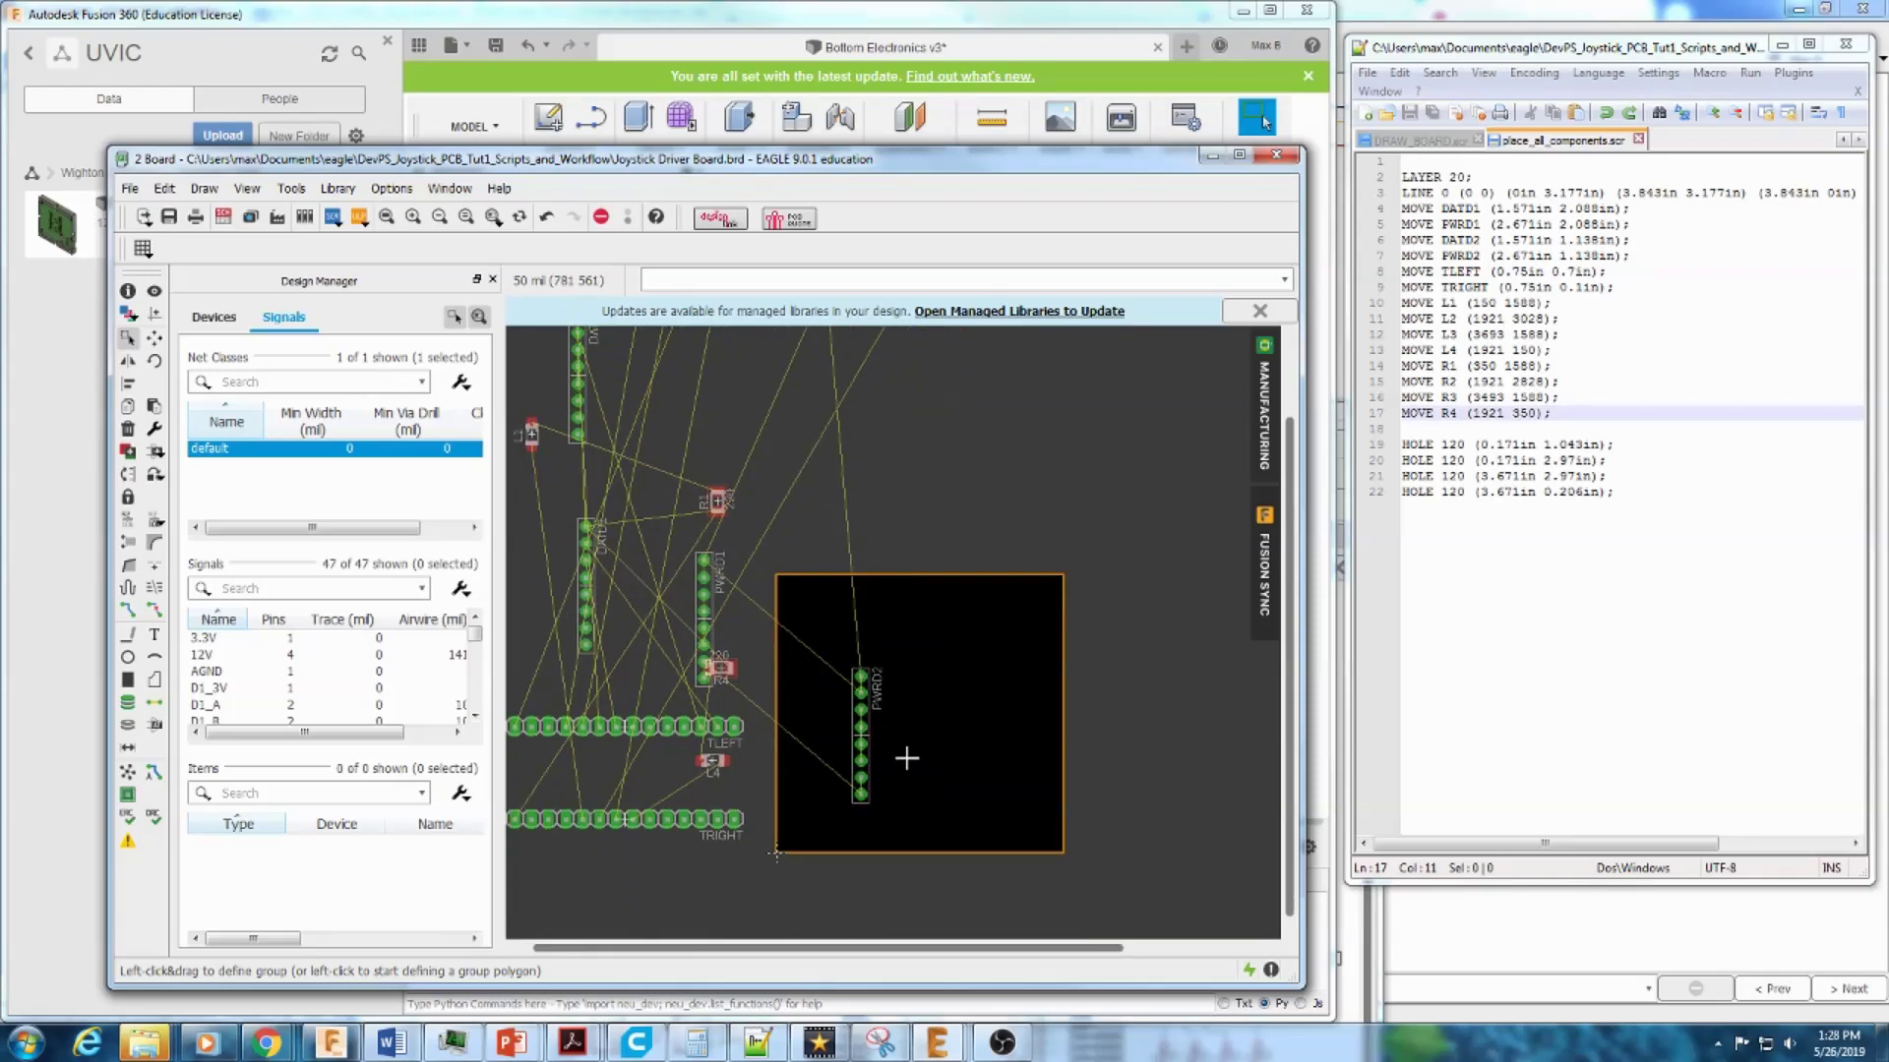
# Step: Switch to Fusion 360 and measure from the middle of the upper driver board's data header to the PCB's lower-left corner
pyautogui.click(915, 20)
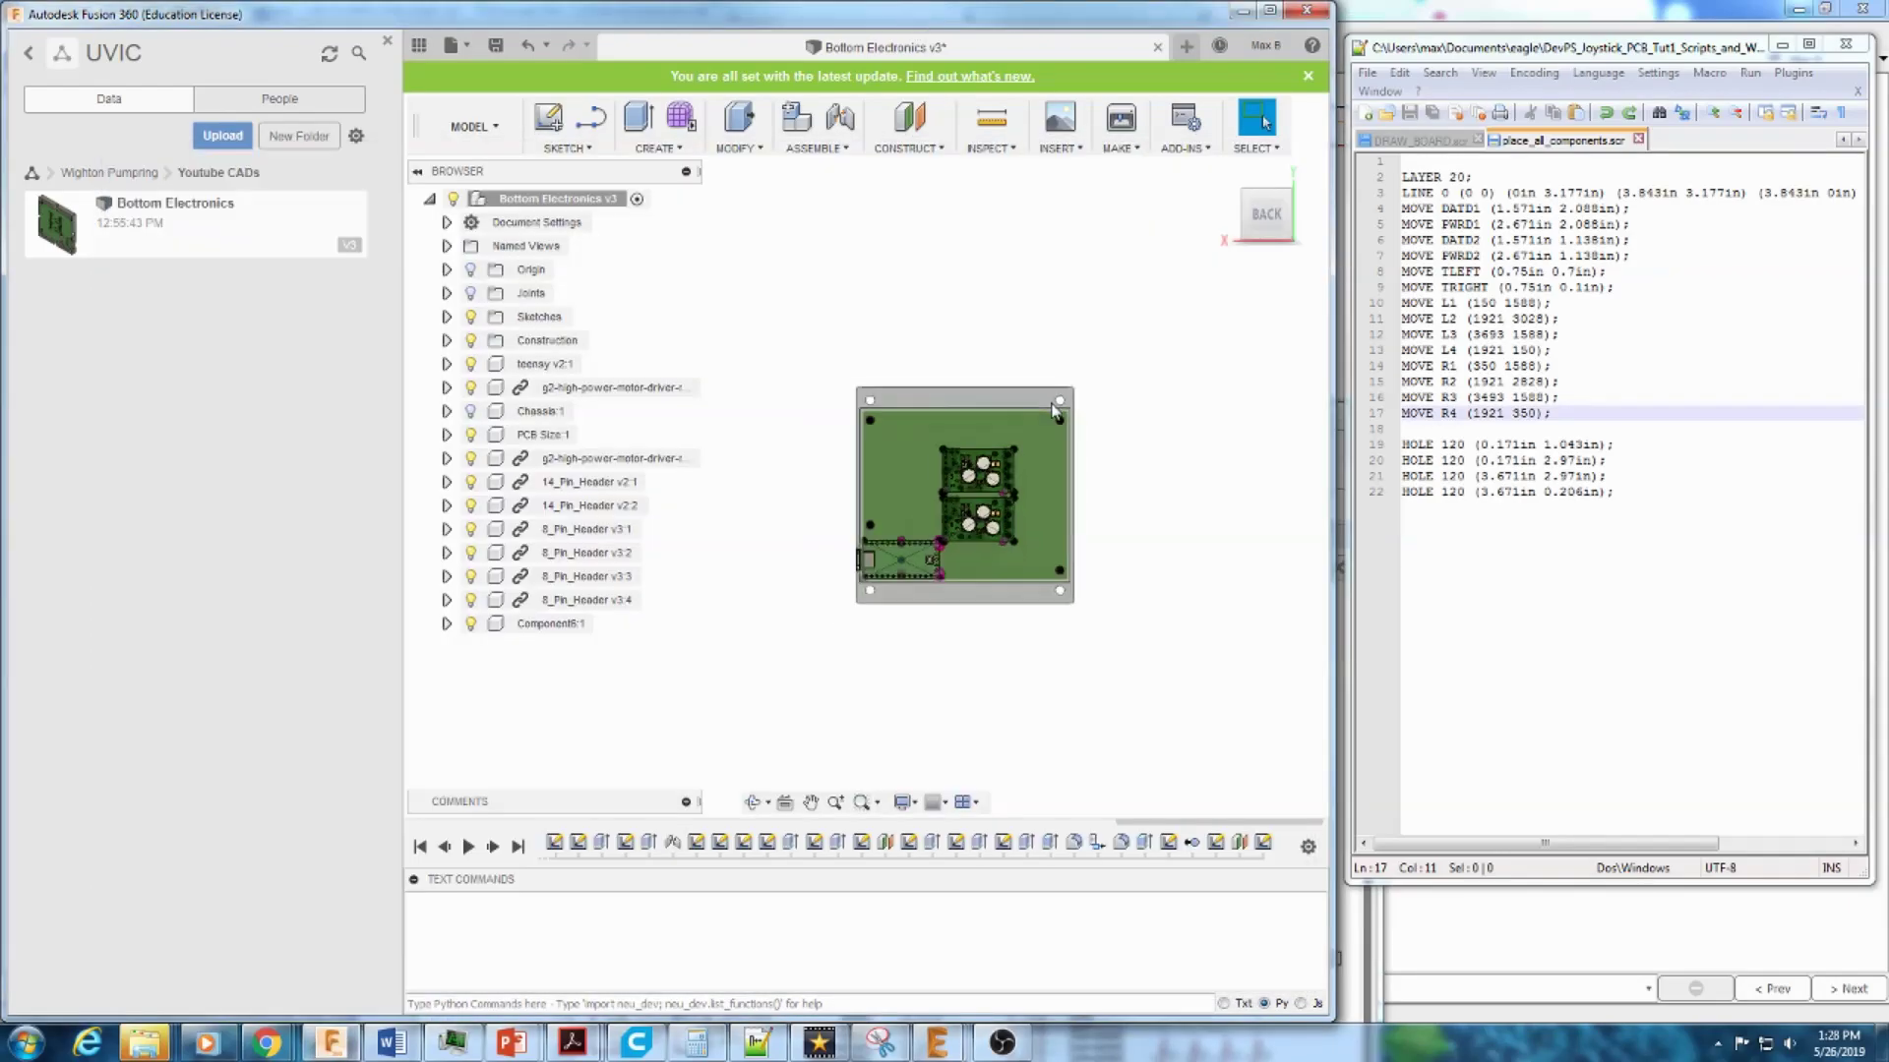
pyautogui.scroll(5, 925, 511)
pyautogui.scroll(2, 923, 531)
pyautogui.press('i')
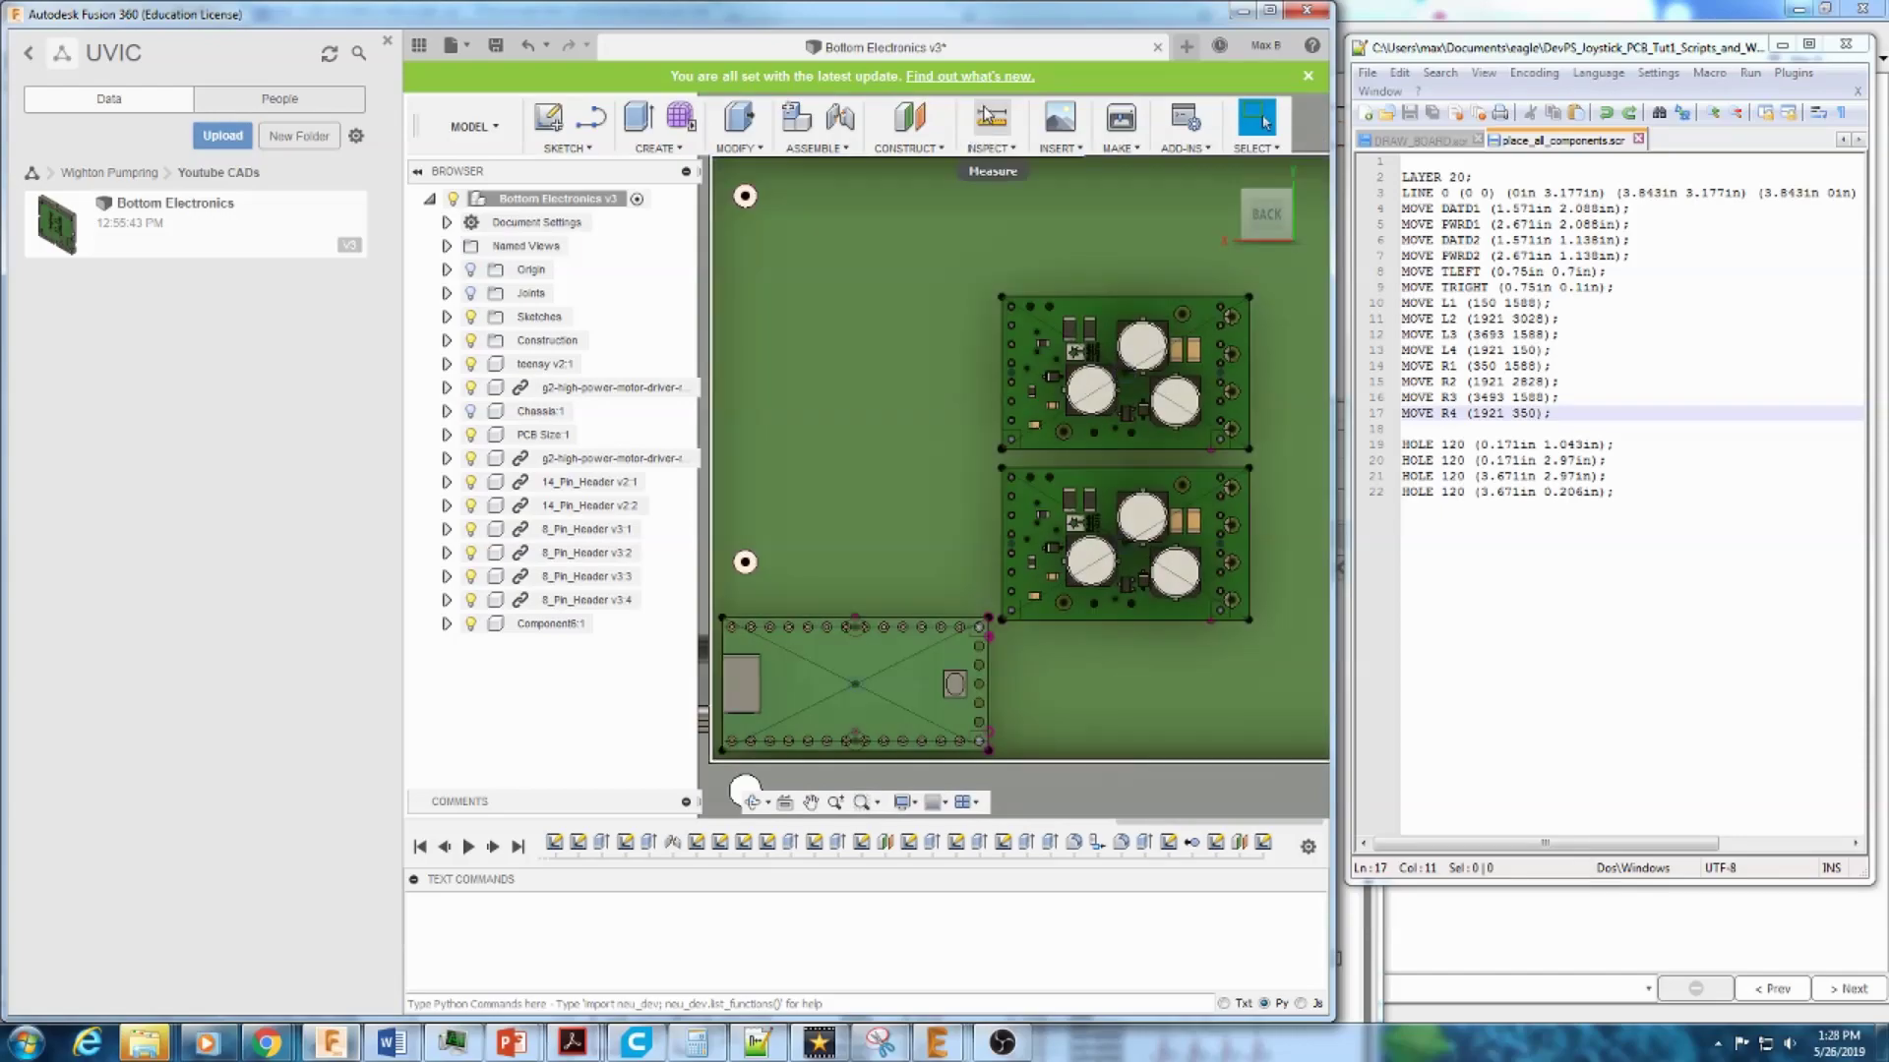
pyautogui.click(1013, 374)
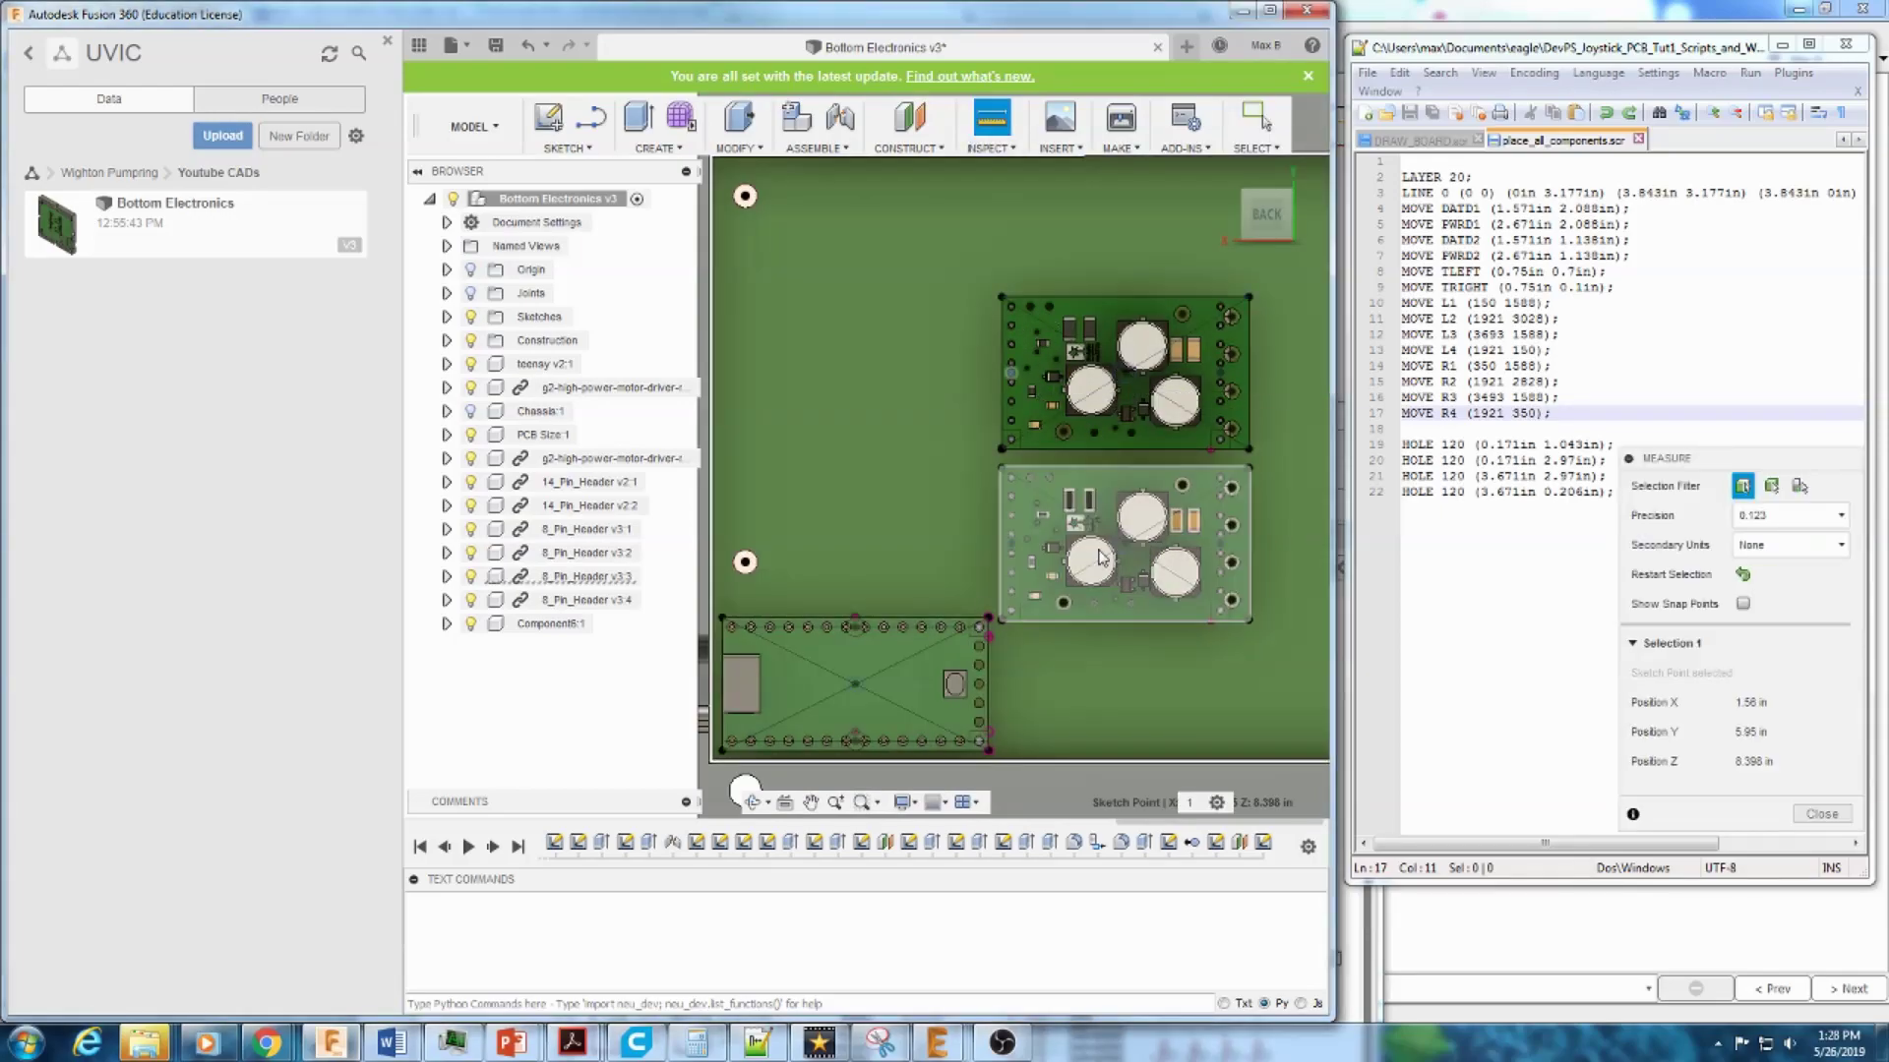
pyautogui.click(715, 759)
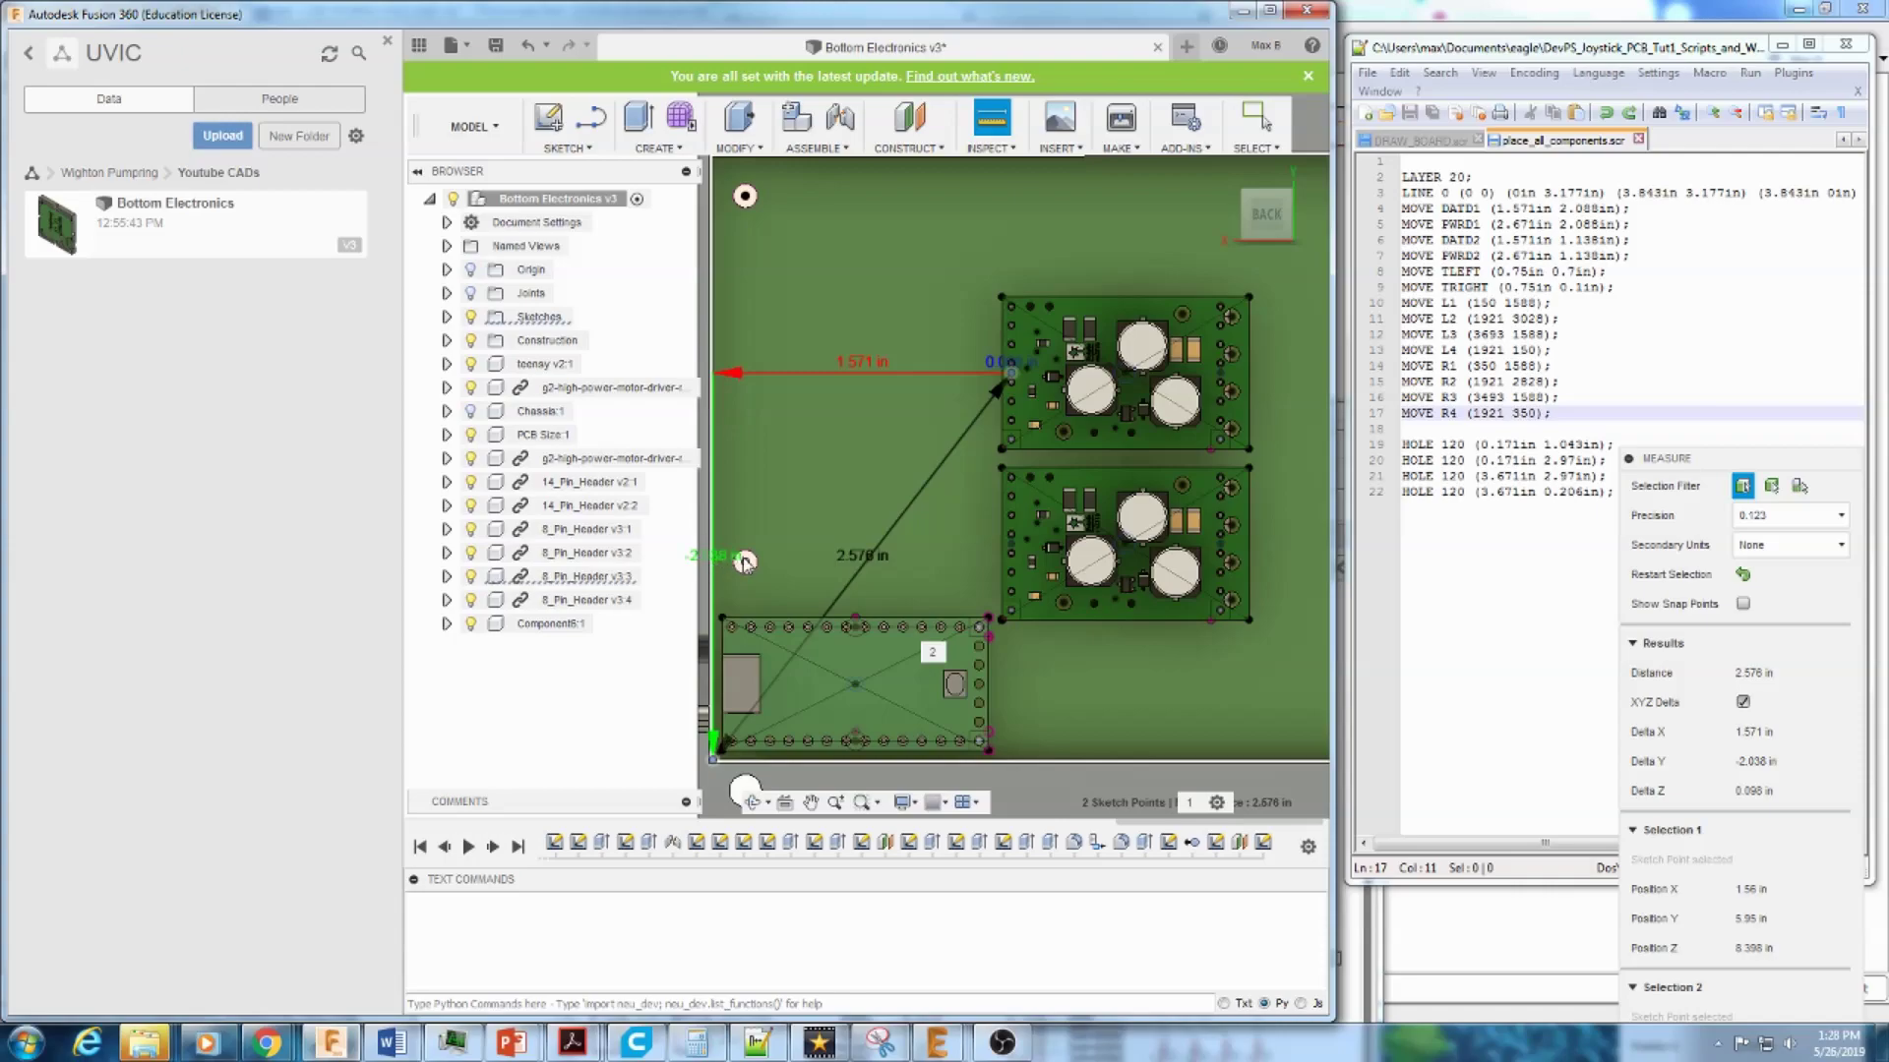
# Step: Highlight the MOVE PWRD1 line in place_all_components.scr and compare the header coordinates with the measured position
pyautogui.click(1504, 319)
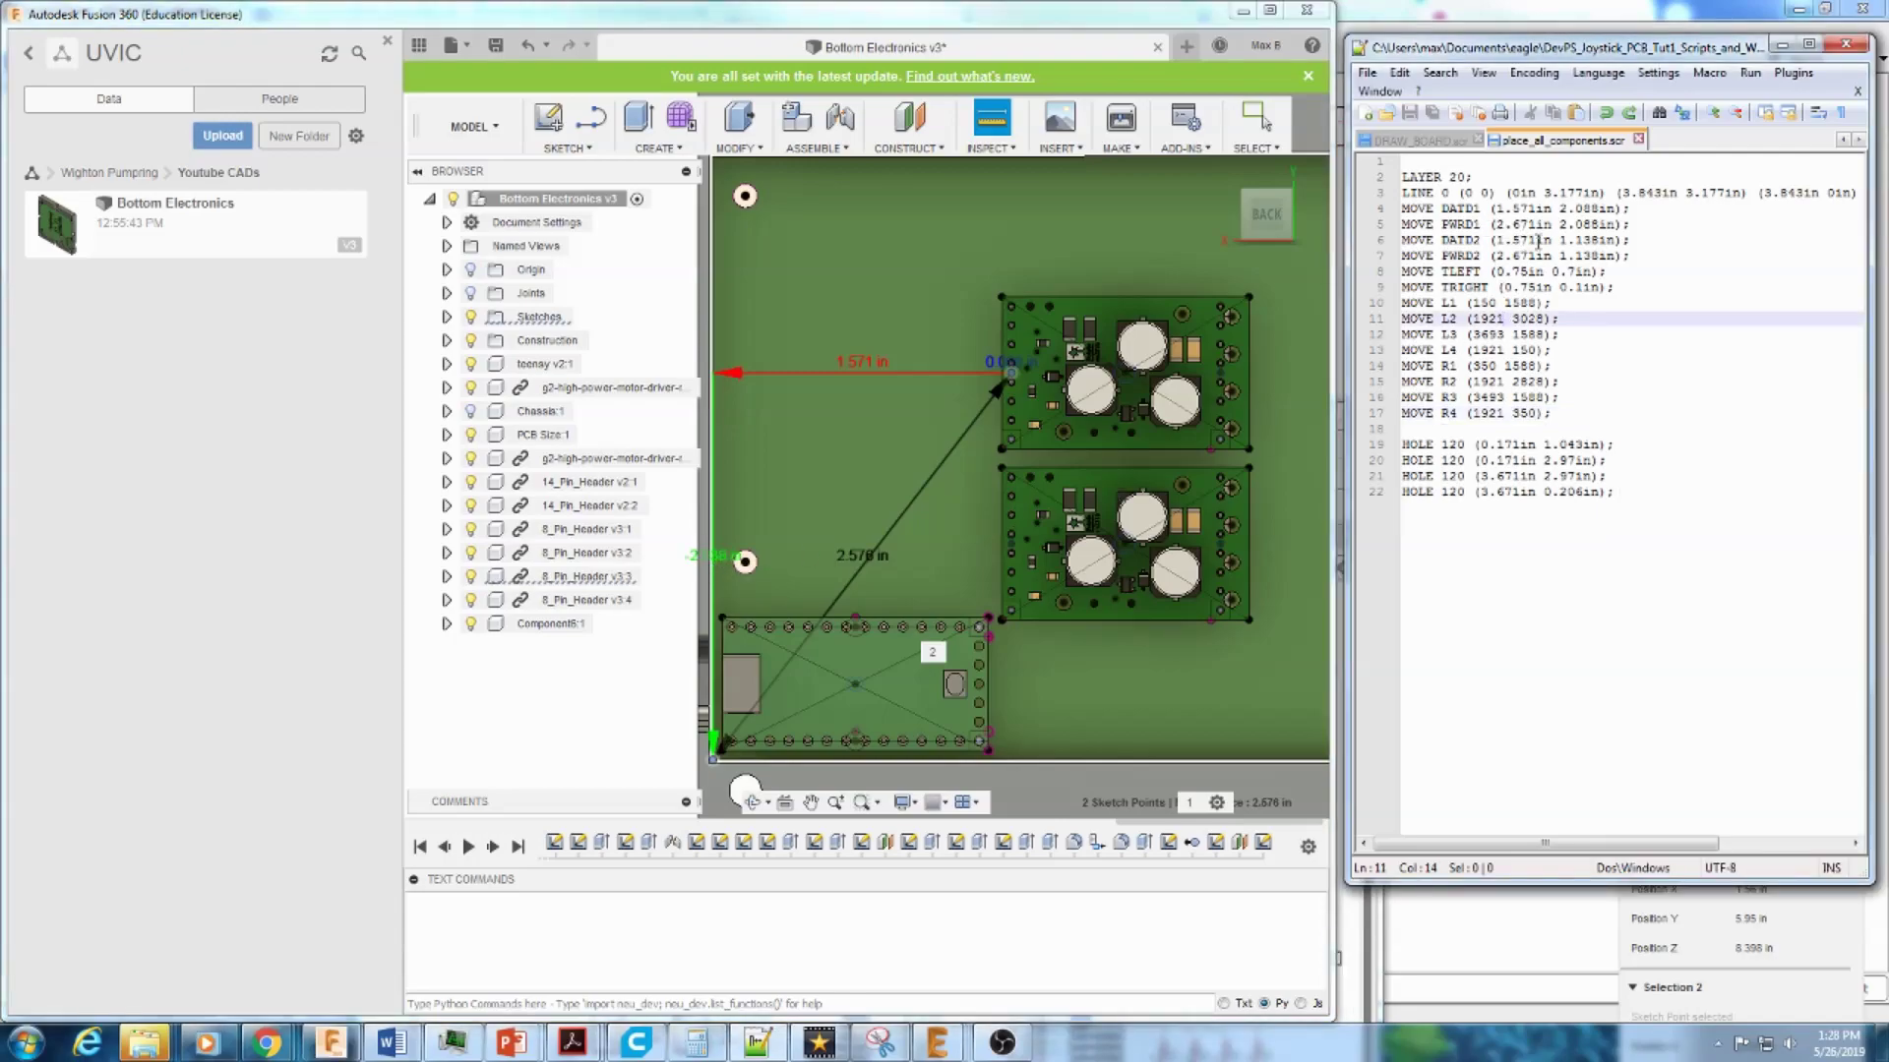
pyautogui.tripleClick(1541, 226)
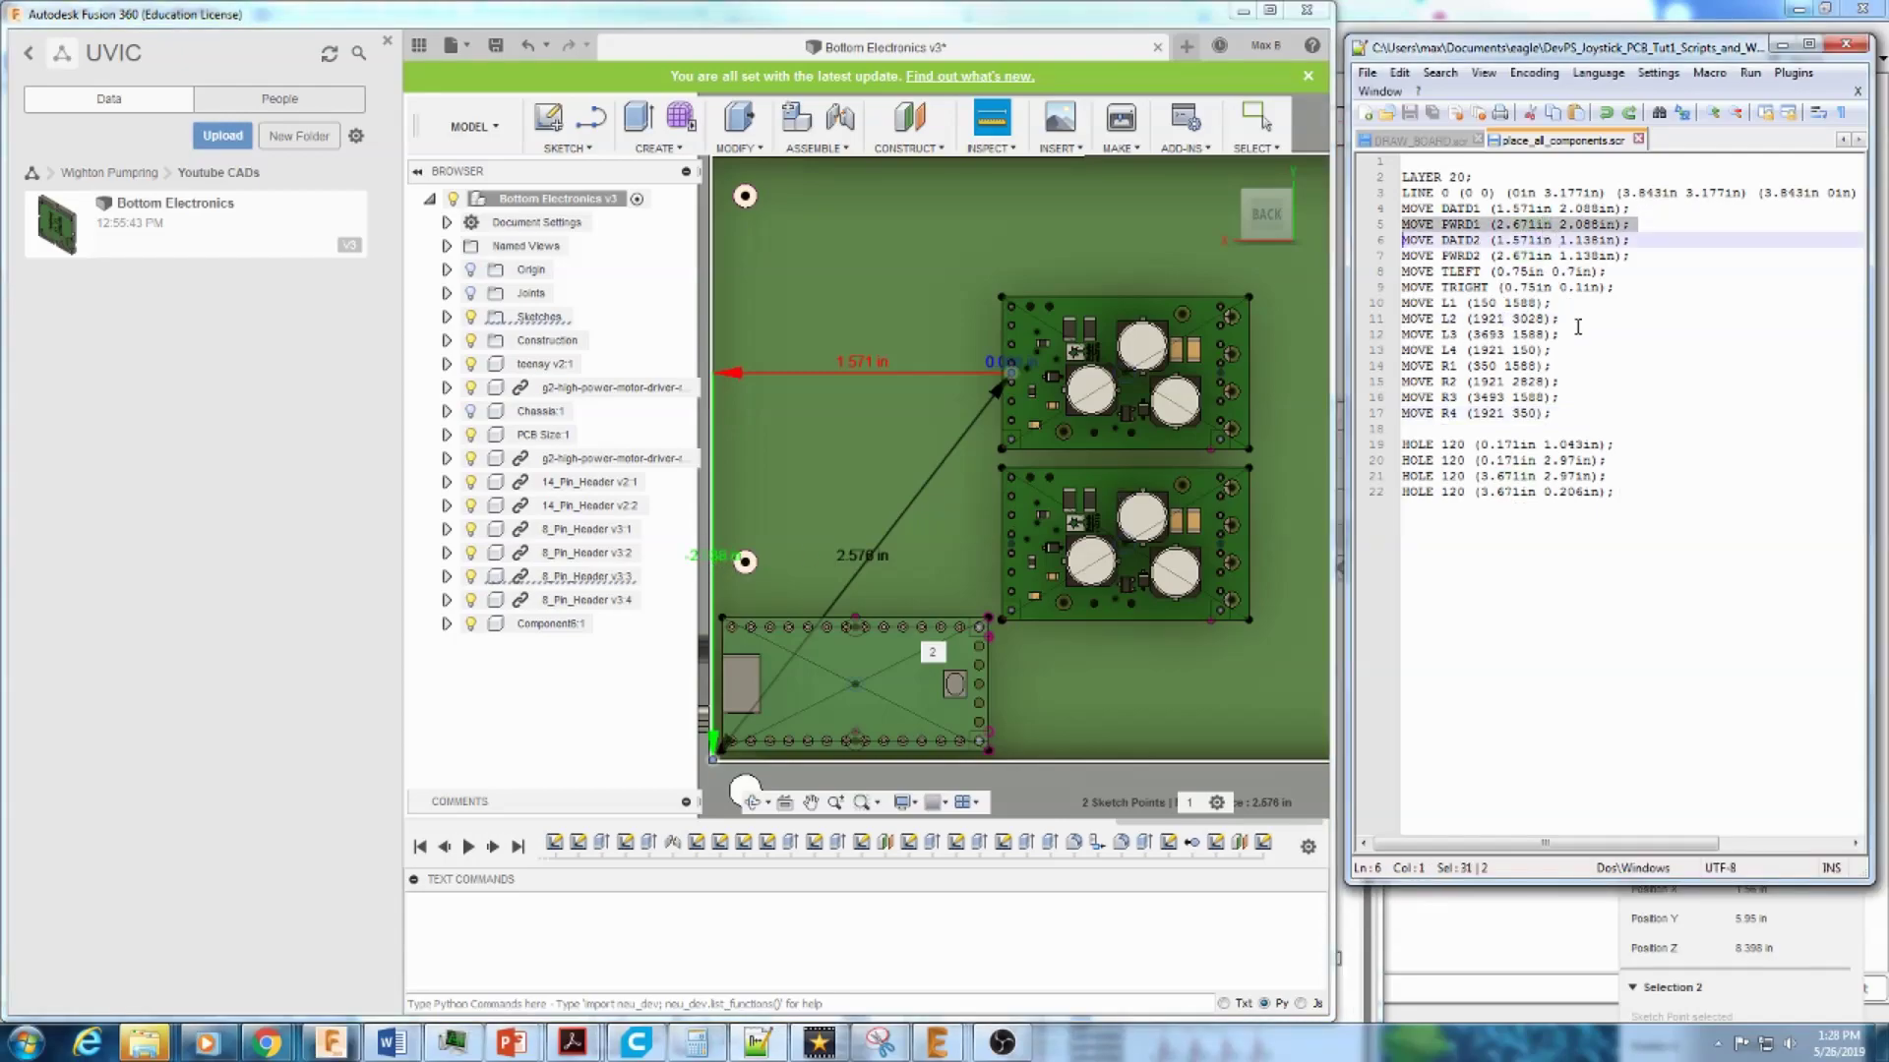
pyautogui.click(1636, 339)
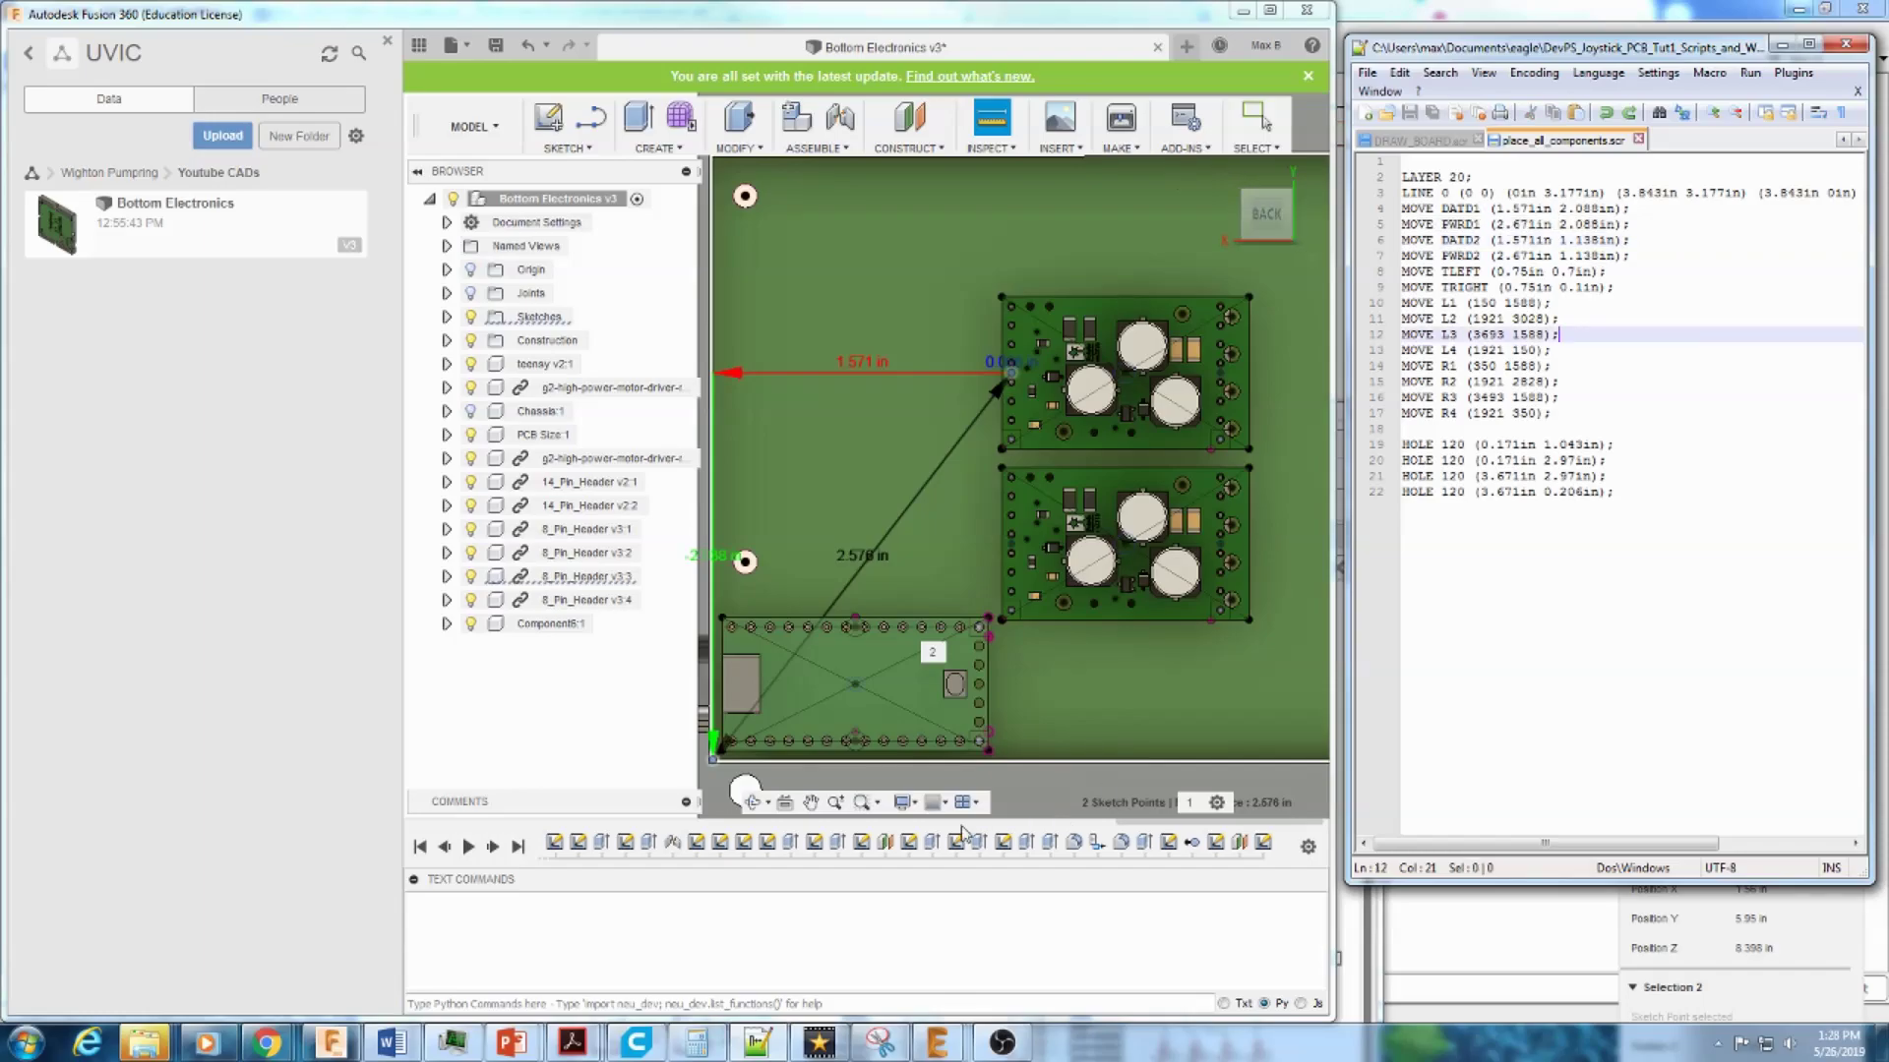
# Step: Switch to the EAGLE board layout and run place_all_components.scr from the DevPS_Joystick_PCB_Tut1_Scripts_and_Workflow folder with the script command
pyautogui.moveTo(936, 1041)
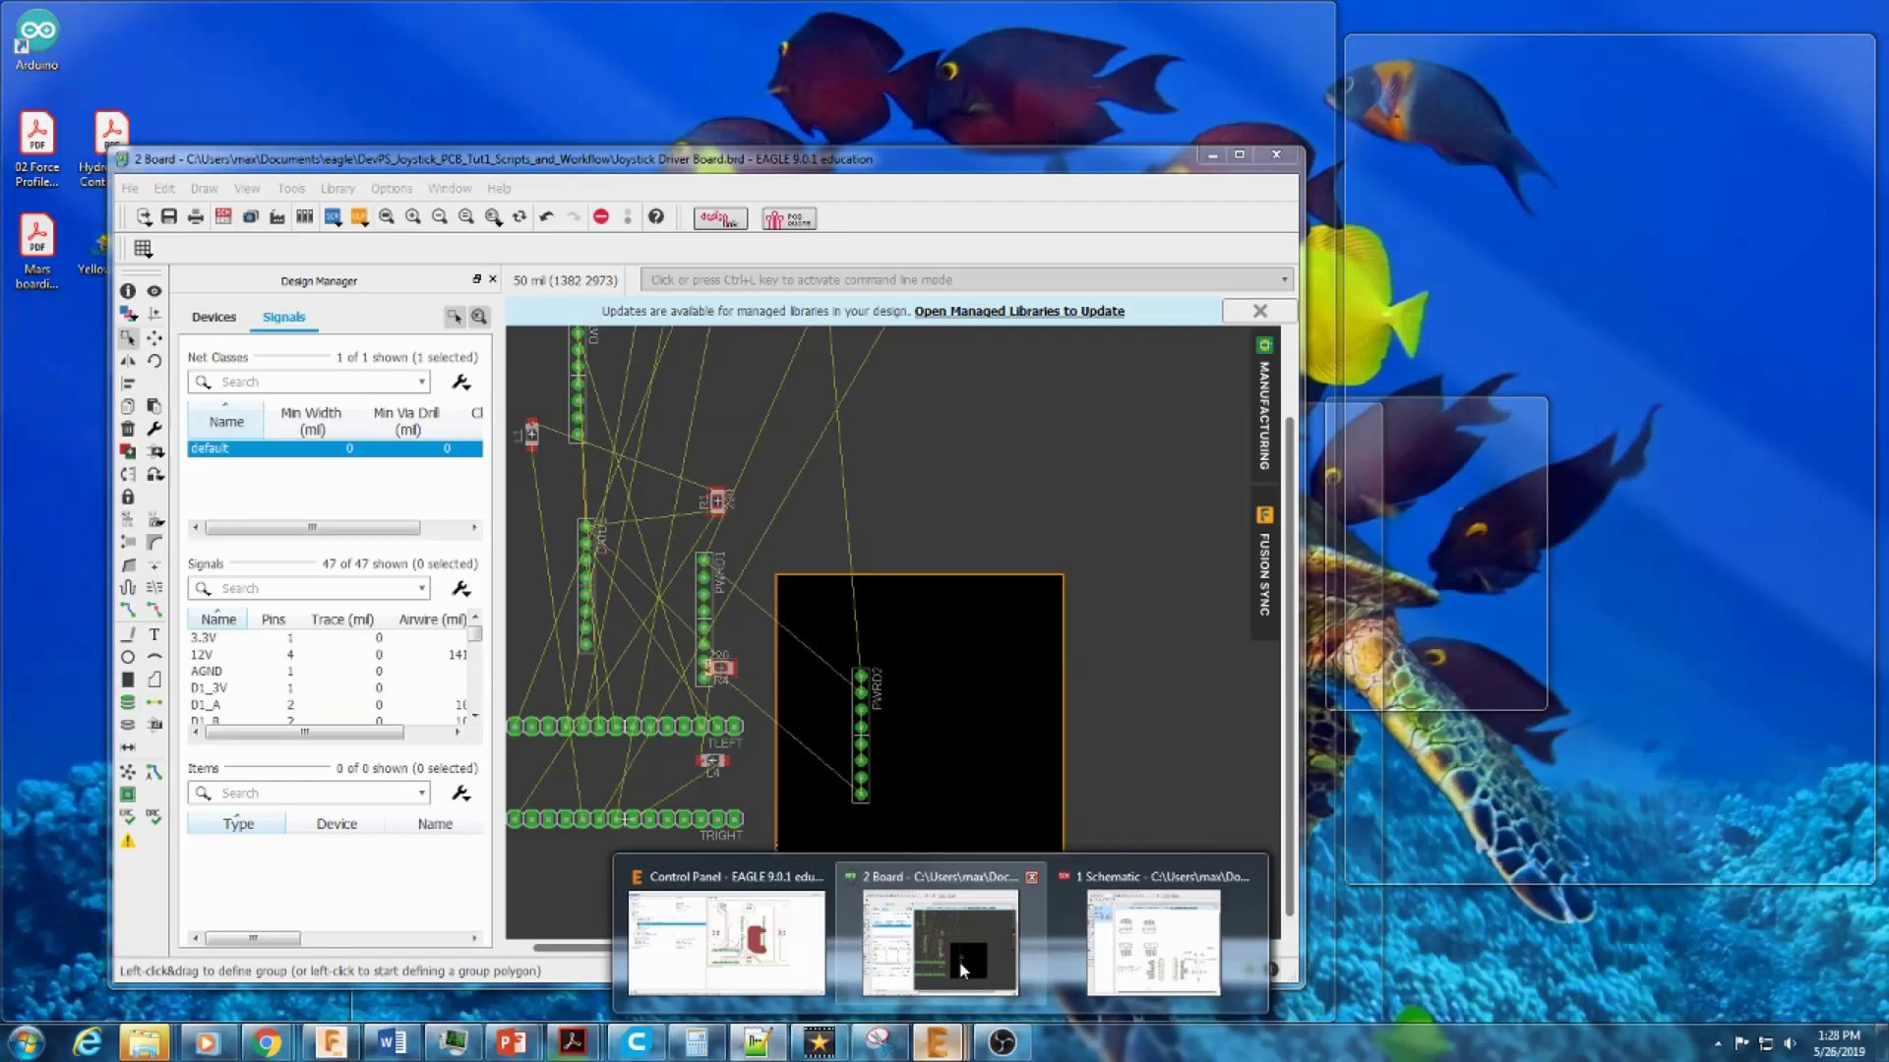
pyautogui.click(956, 962)
pyautogui.write('script C:\\Users\\max\\Documents\\eagle\\DevPS_Joystick_PCB_Tut1_Scripts_and_Workflow\\place_all_components.scr')
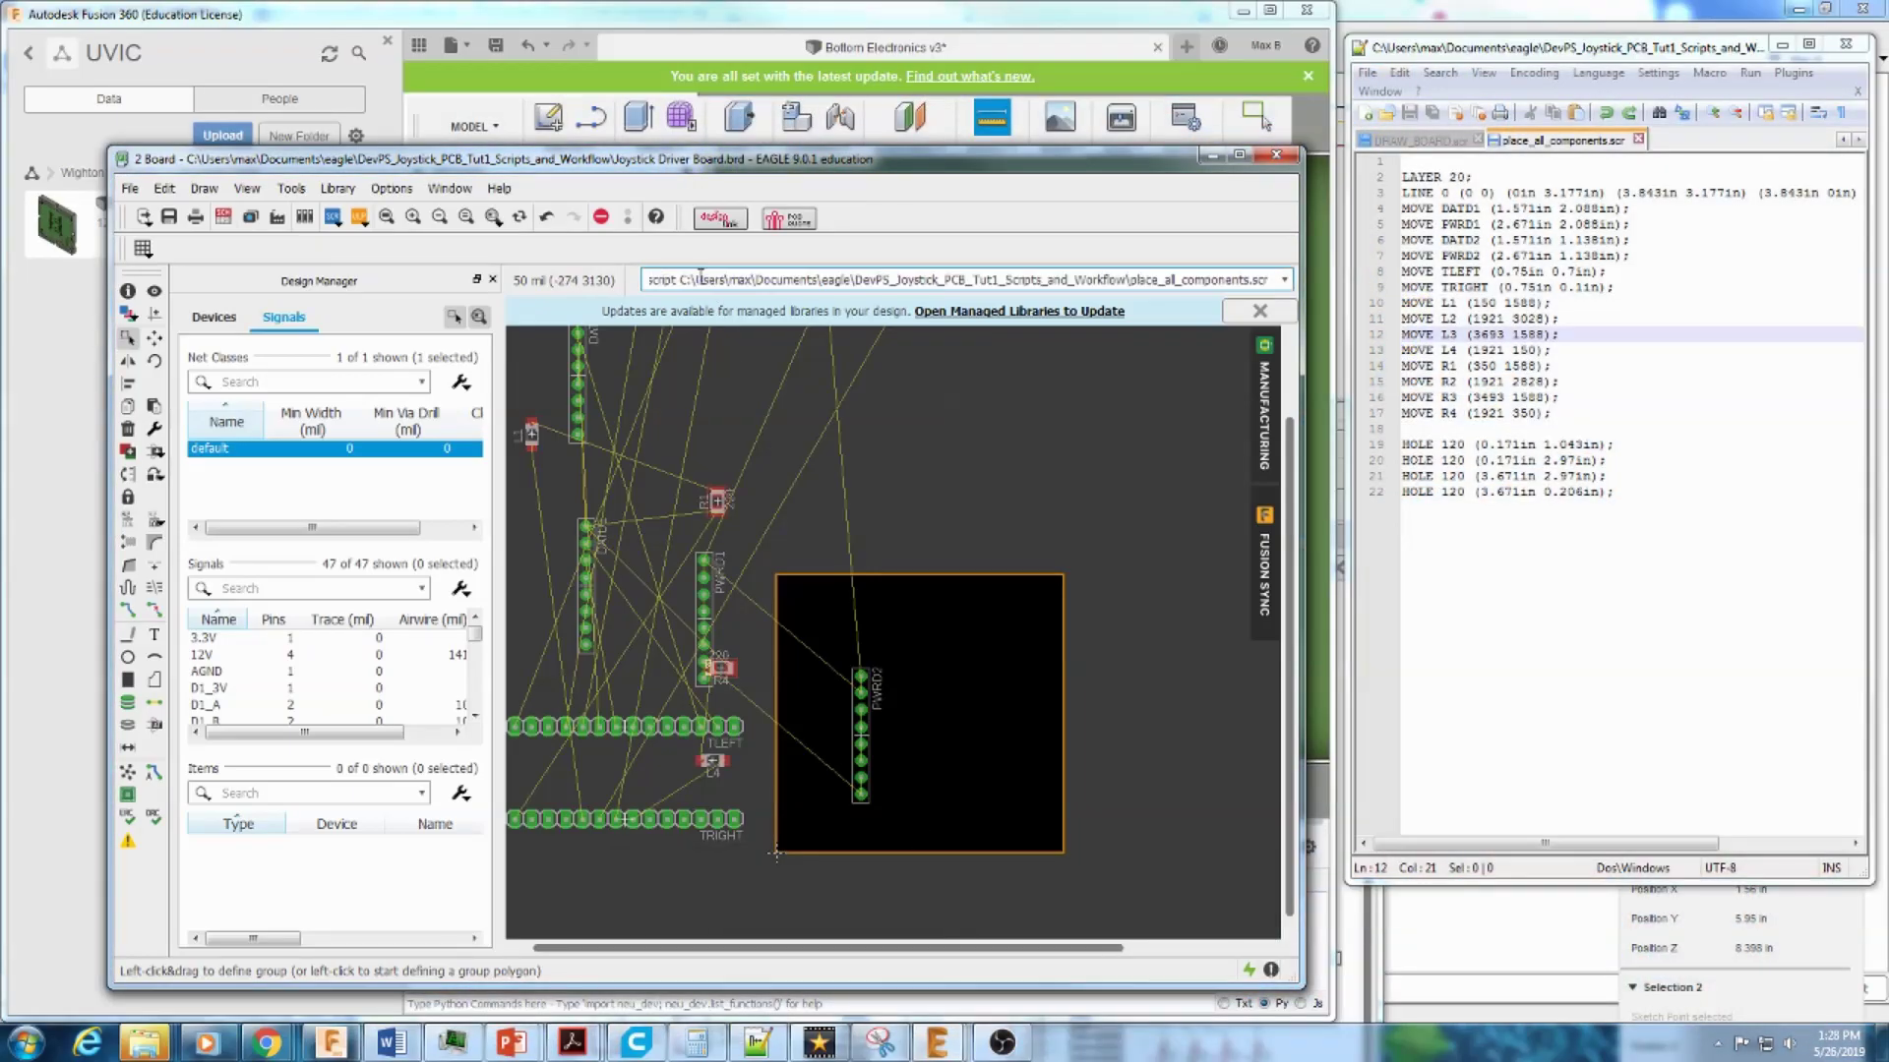
pyautogui.doubleClick(671, 280)
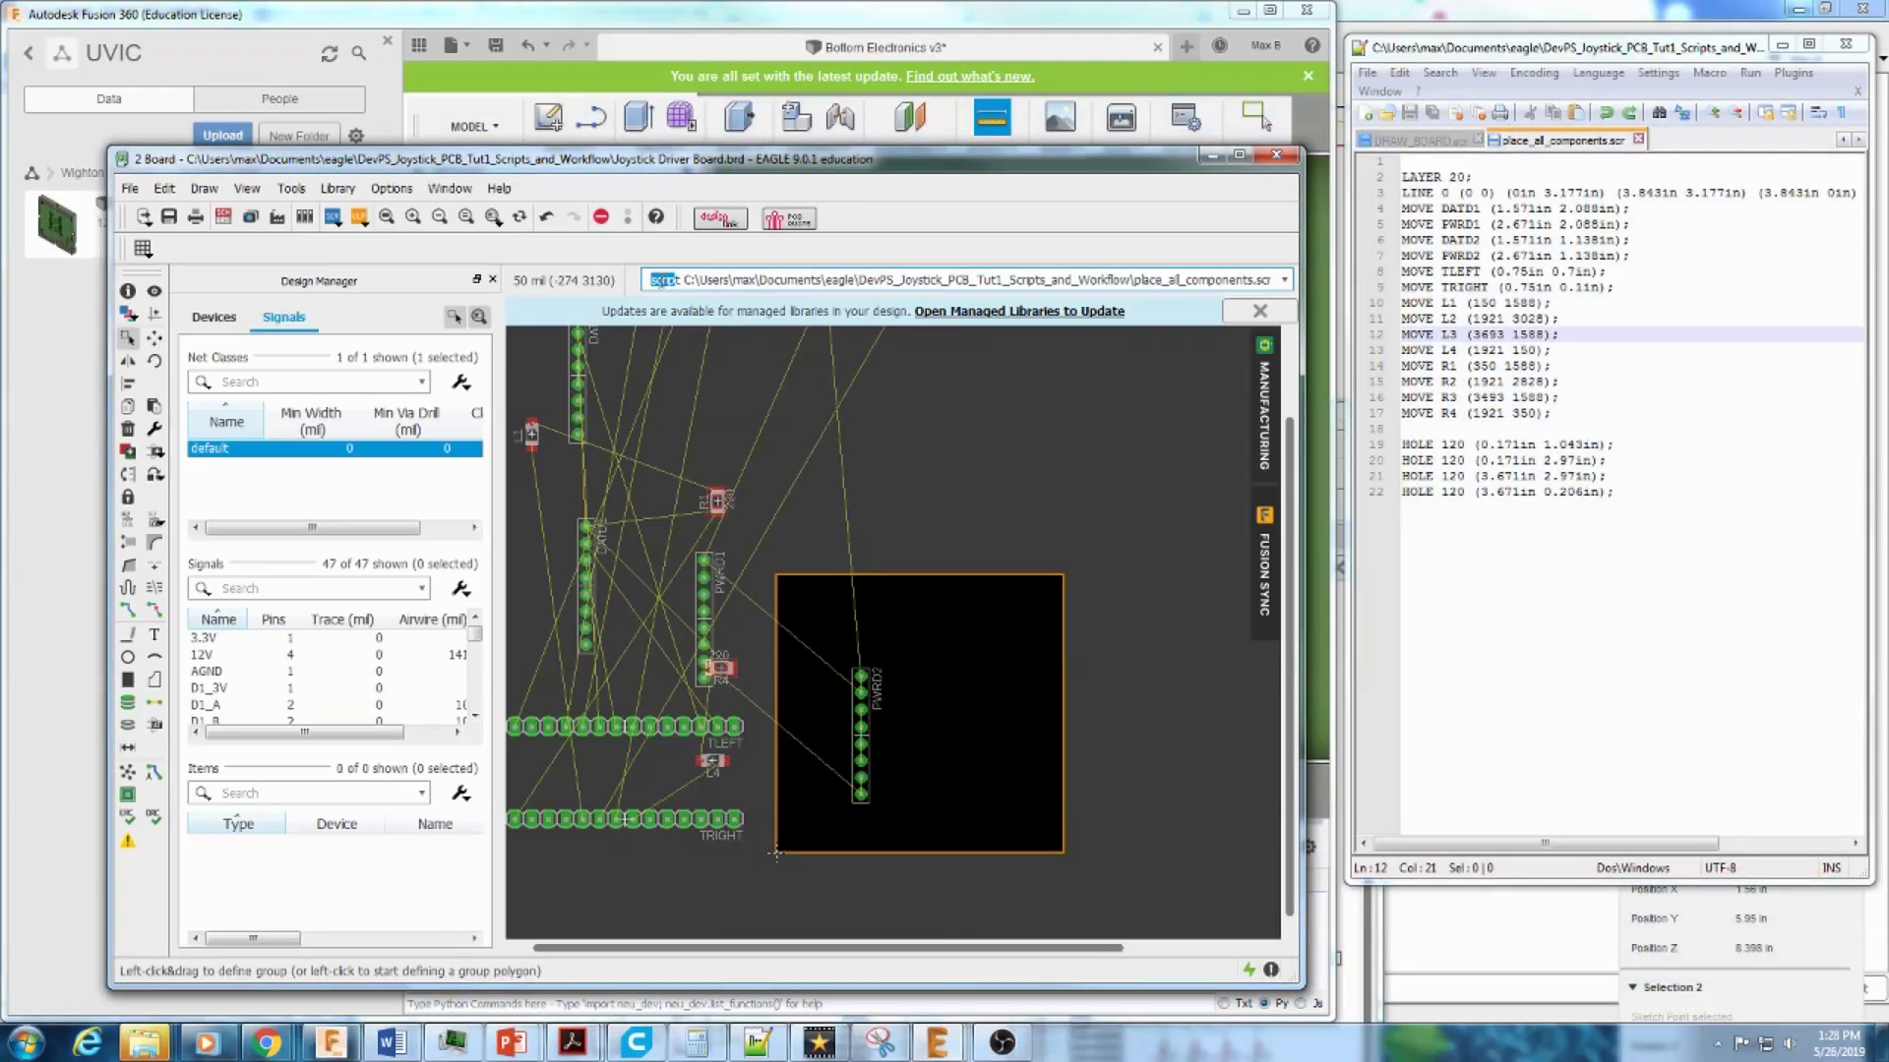
pyautogui.click(678, 279)
pyautogui.moveTo(686, 281); pyautogui.dragTo(1284, 284)
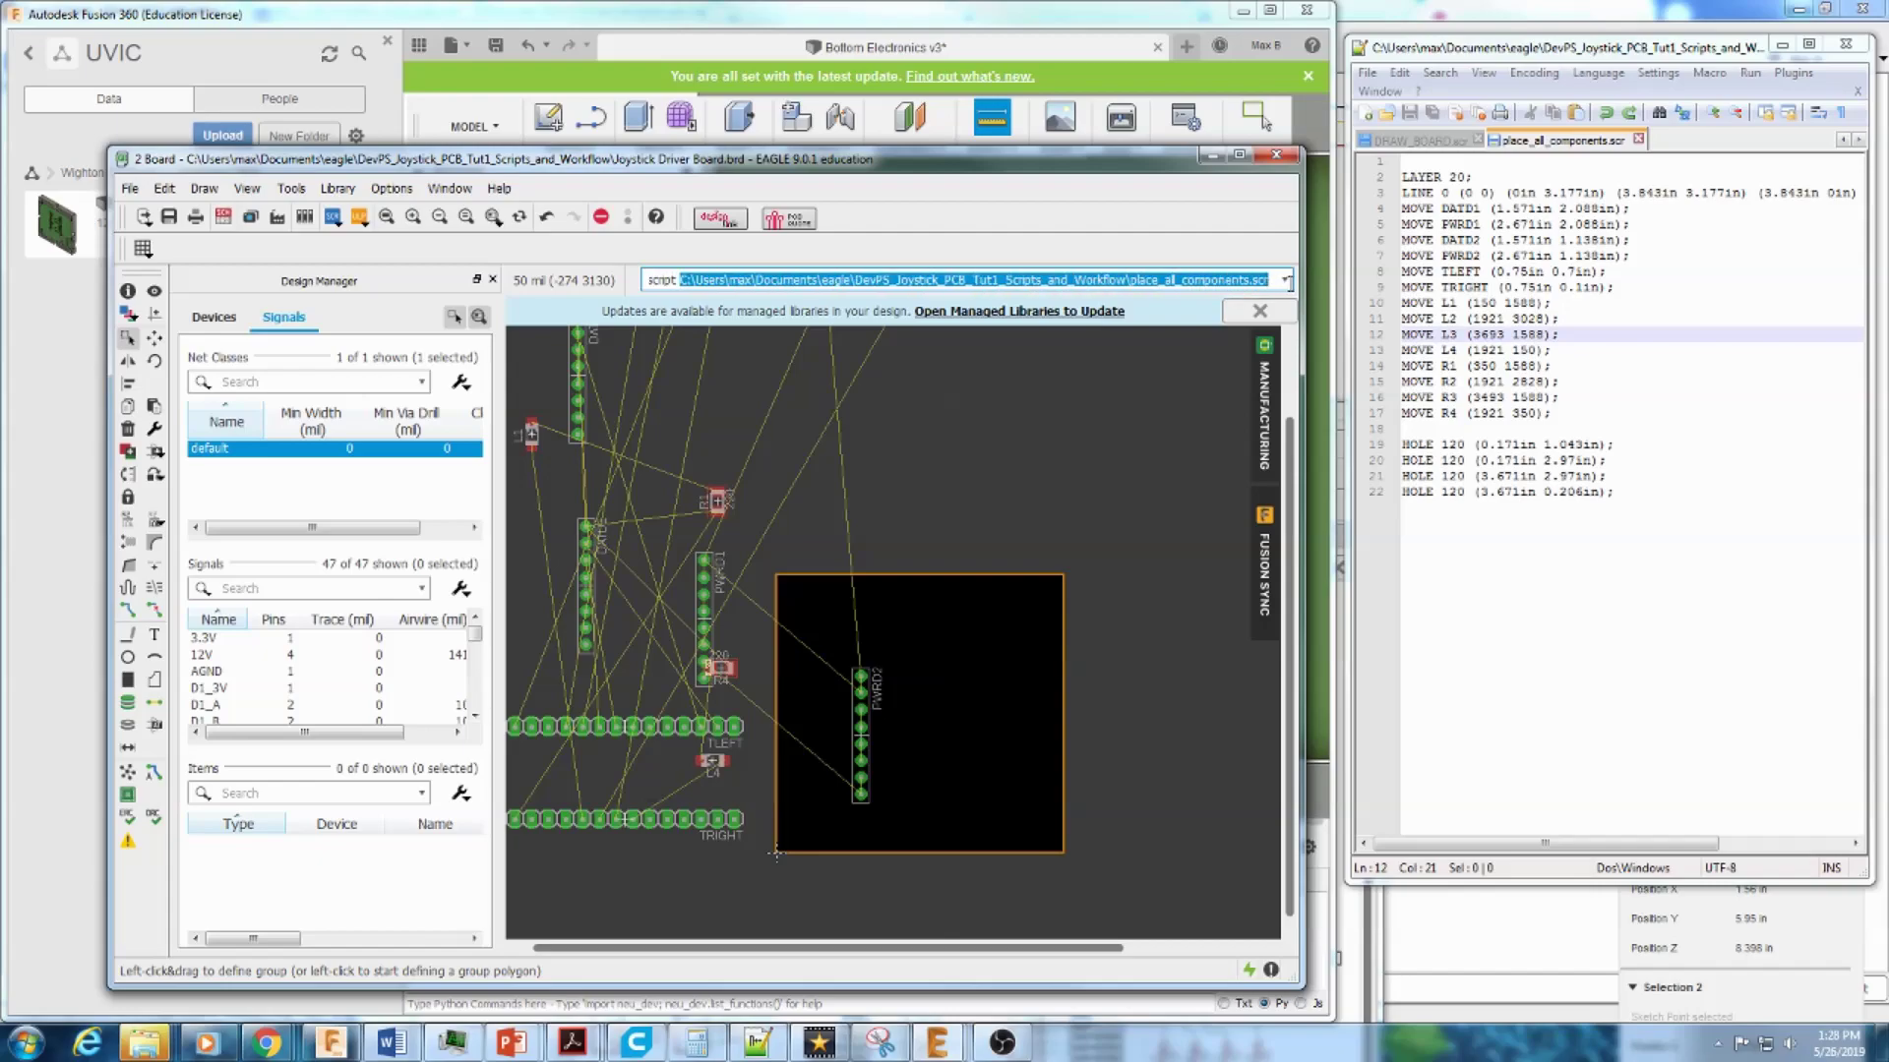
pyautogui.click(1044, 282)
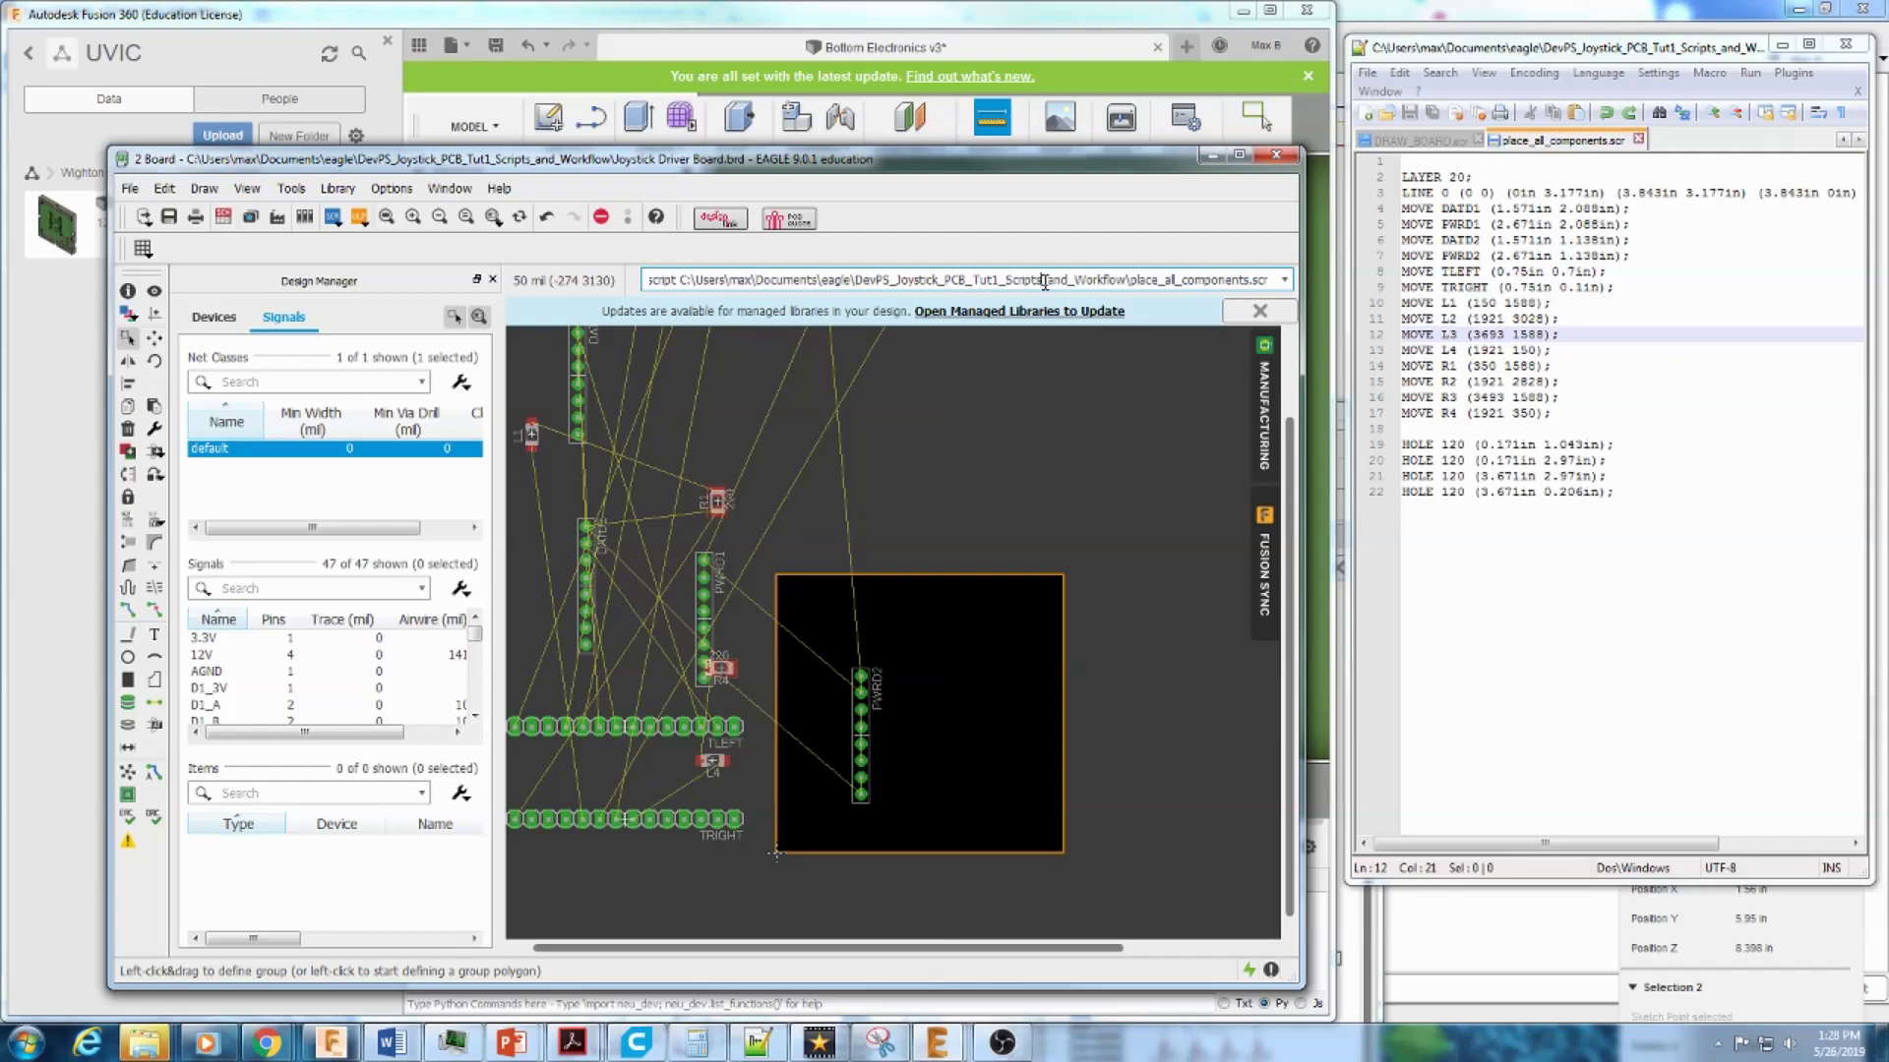
pyautogui.scroll(-5, 1032, 450)
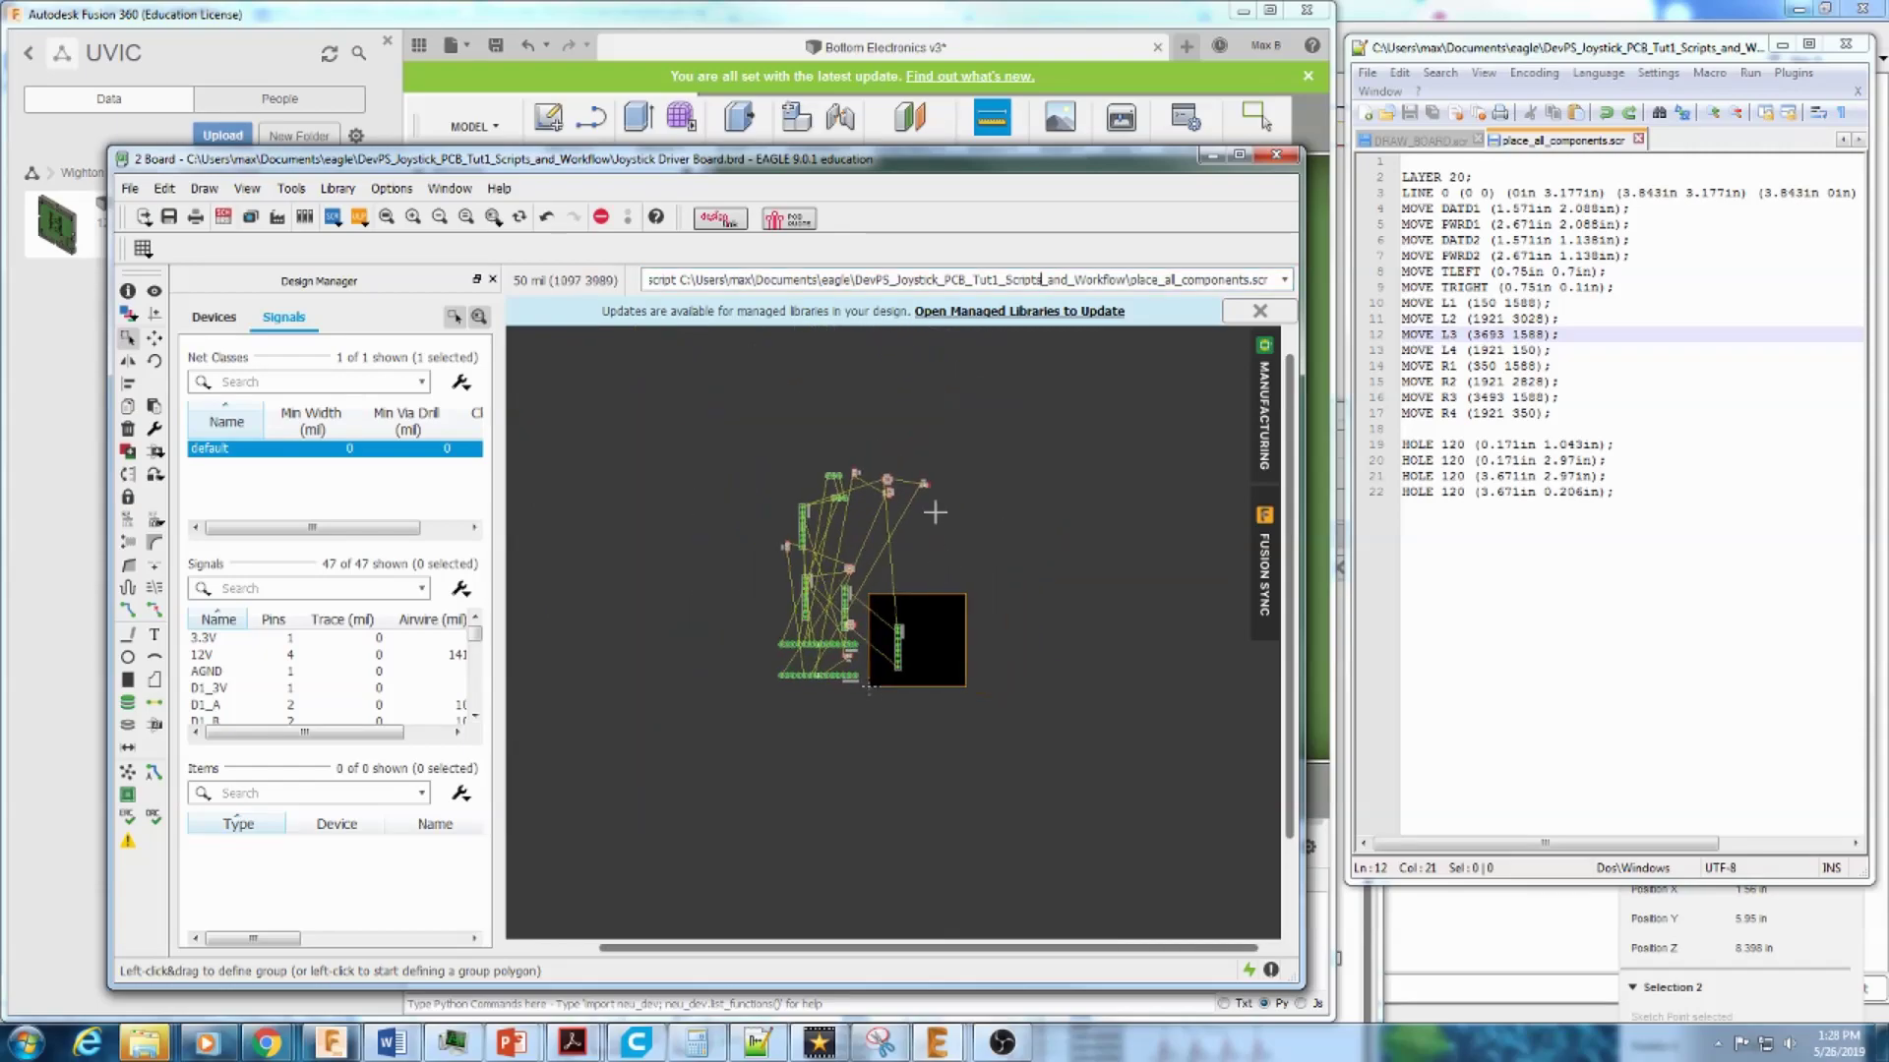
pyautogui.press('Return')
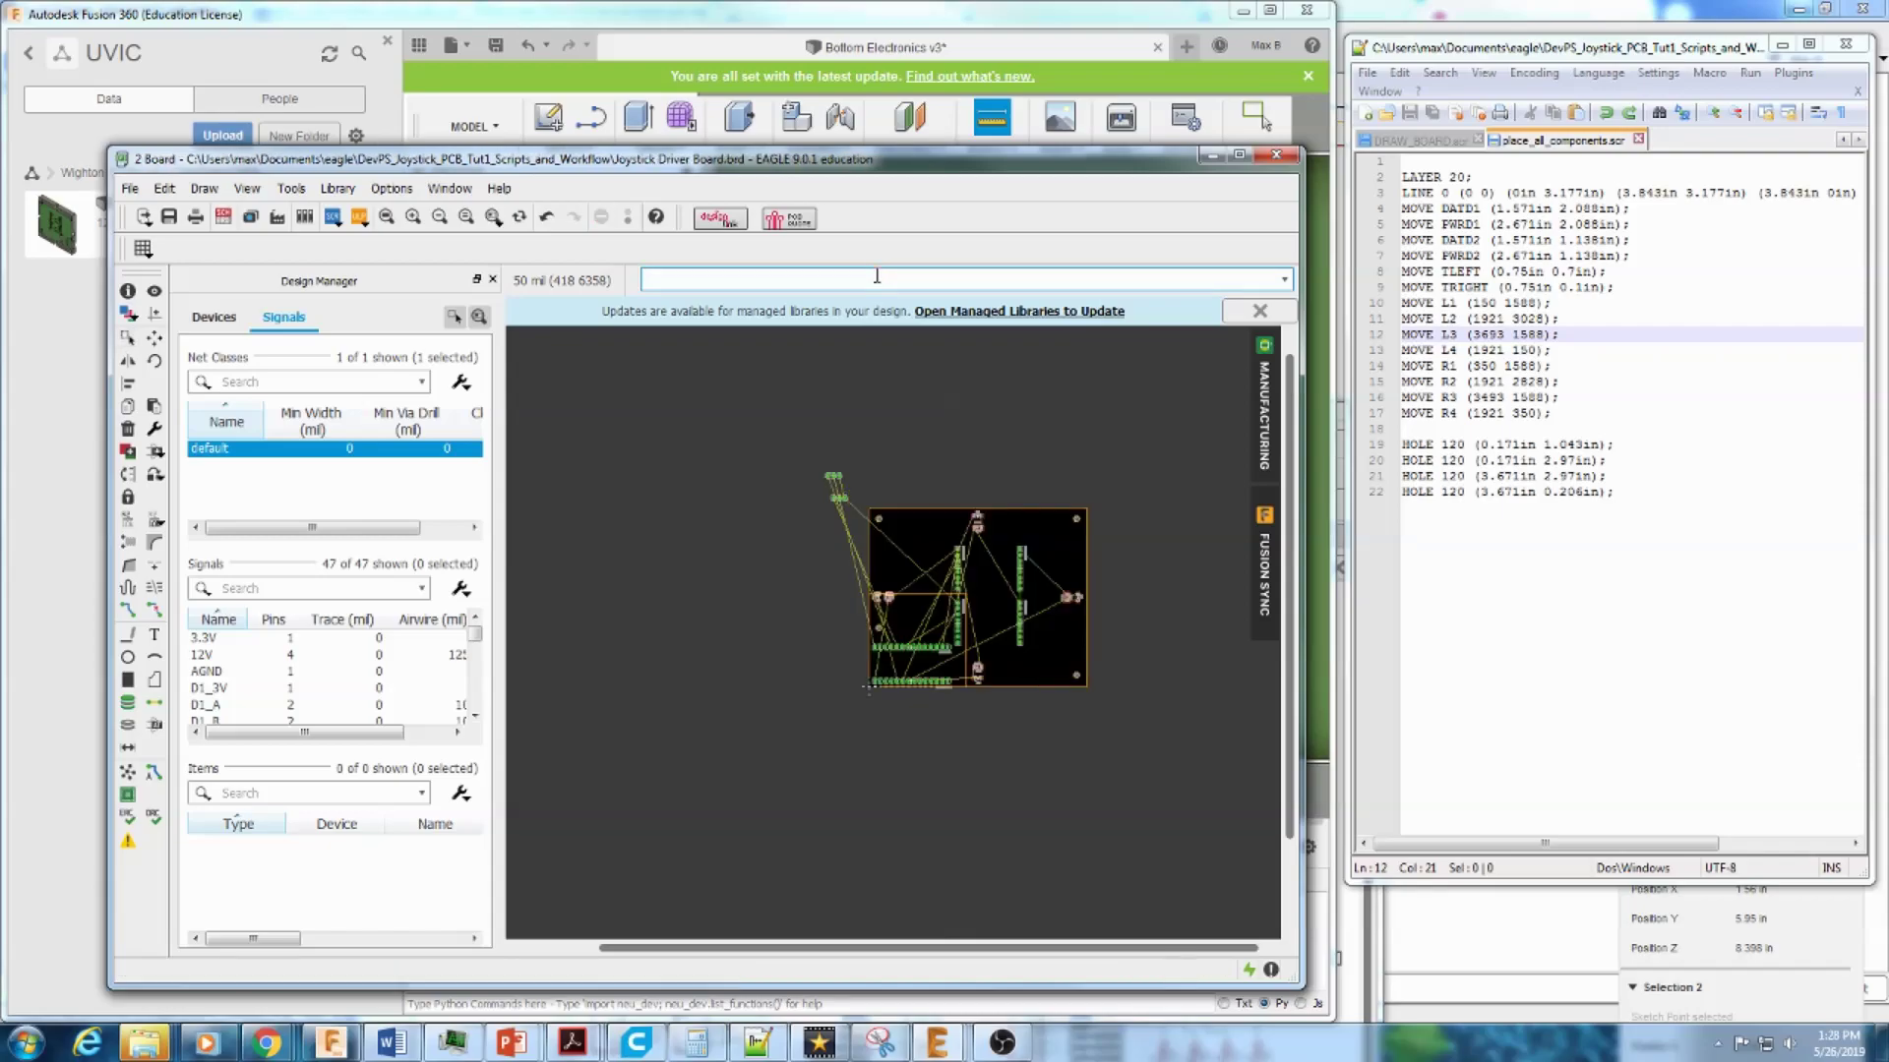
pyautogui.scroll(4, 1005, 577)
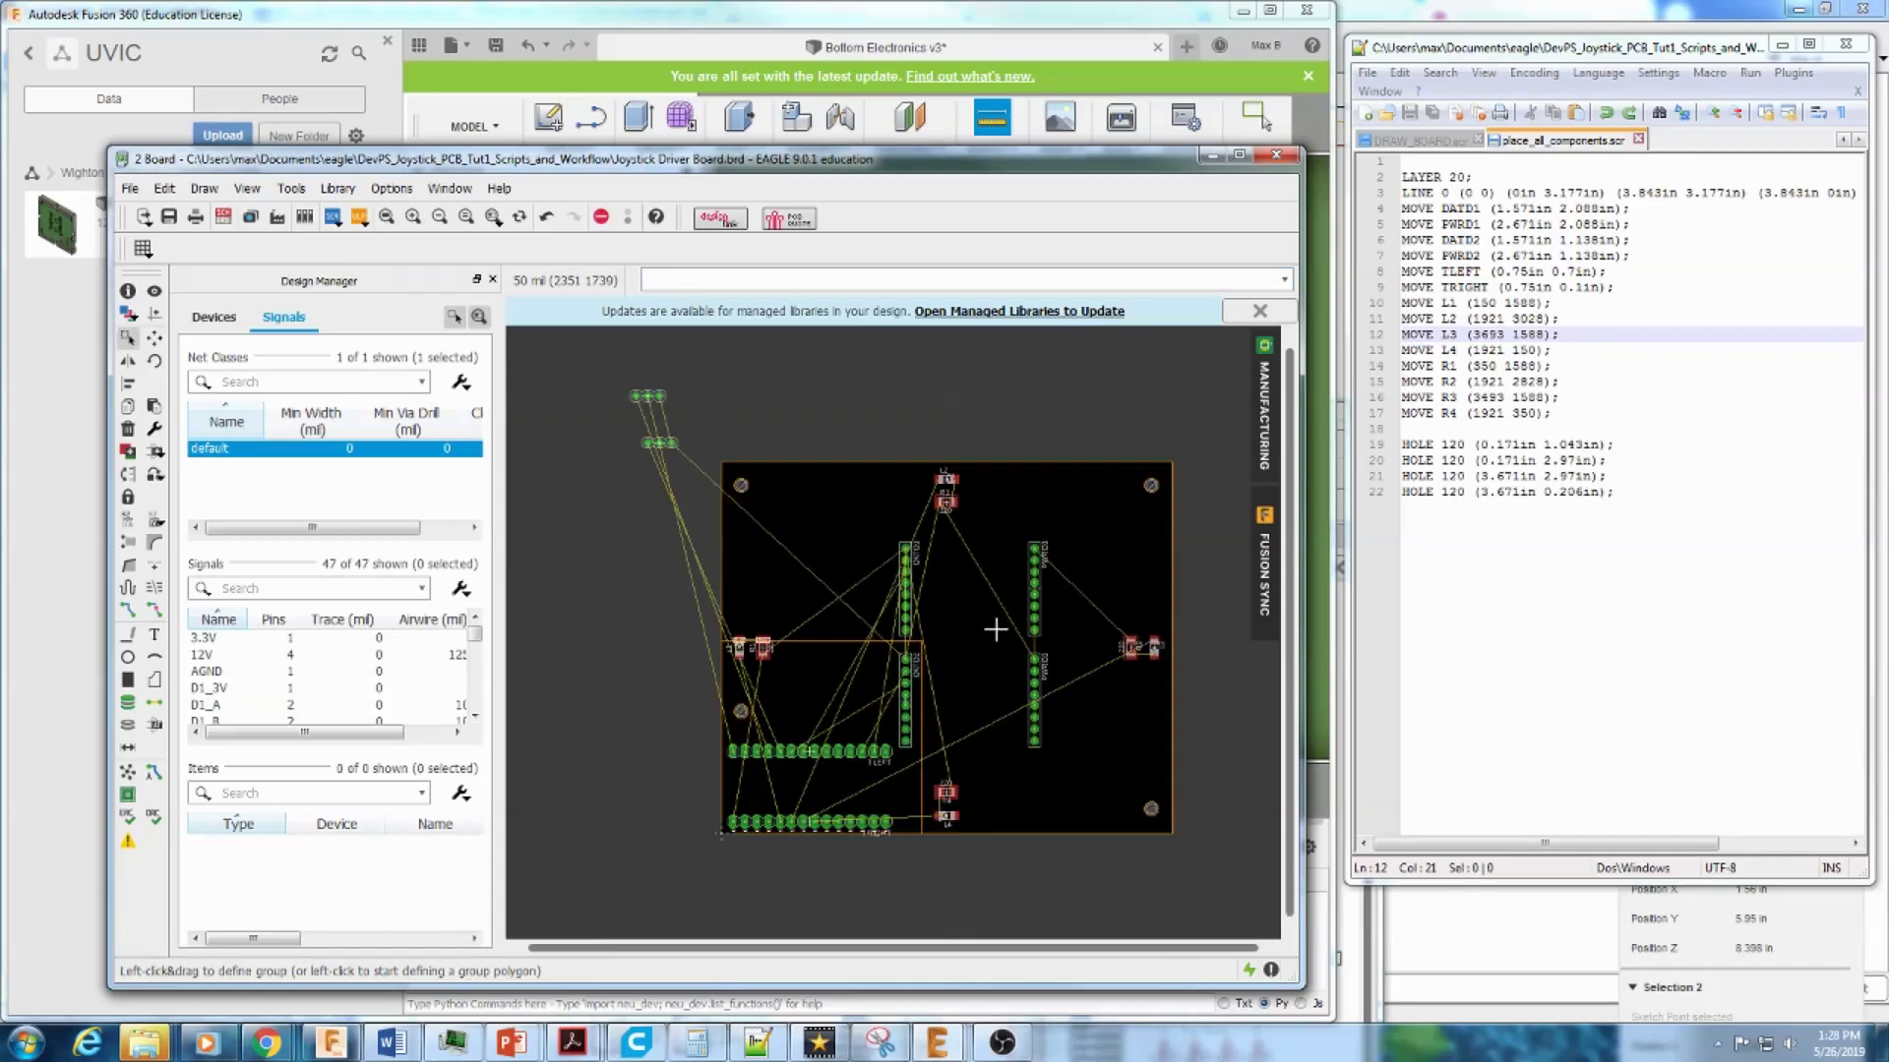
# Step: Examine the positions of the headers, LEDs, resistors and mounting holes on the board layout against the script
pyautogui.click(1023, 25)
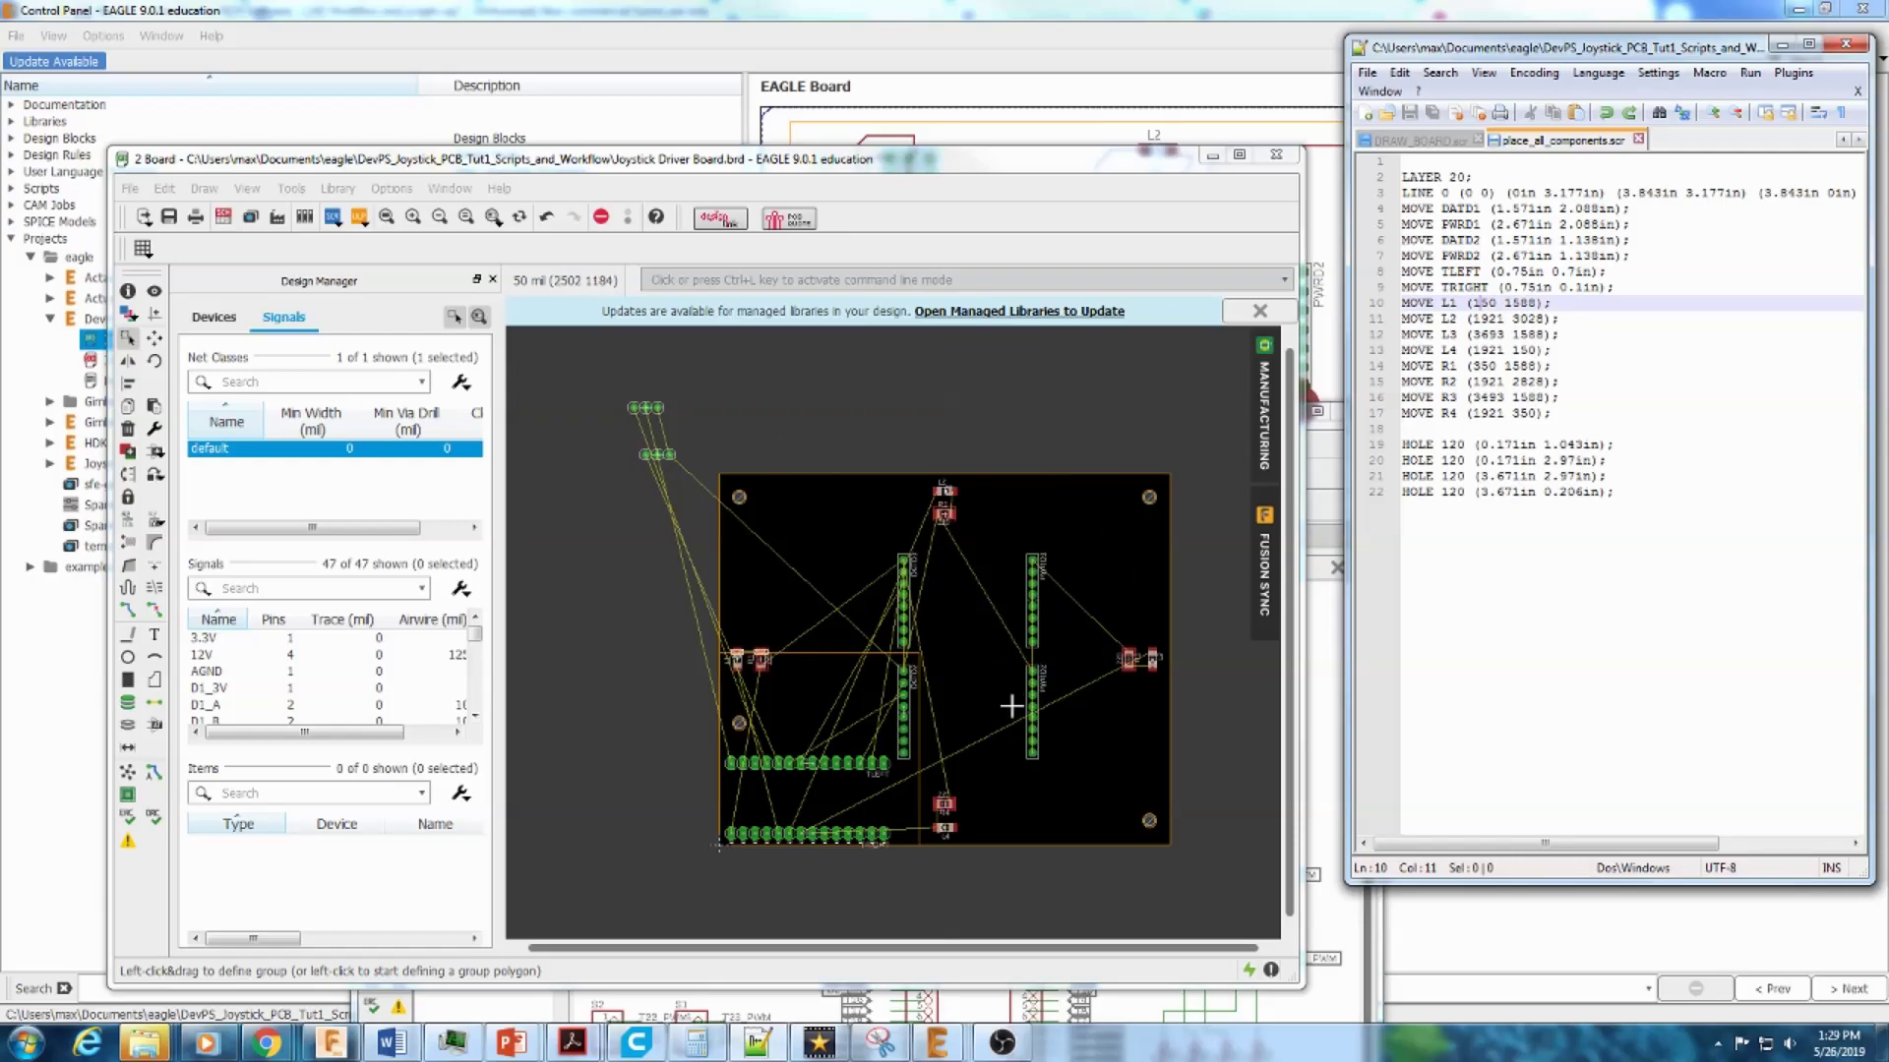
pyautogui.scroll(2, 832, 676)
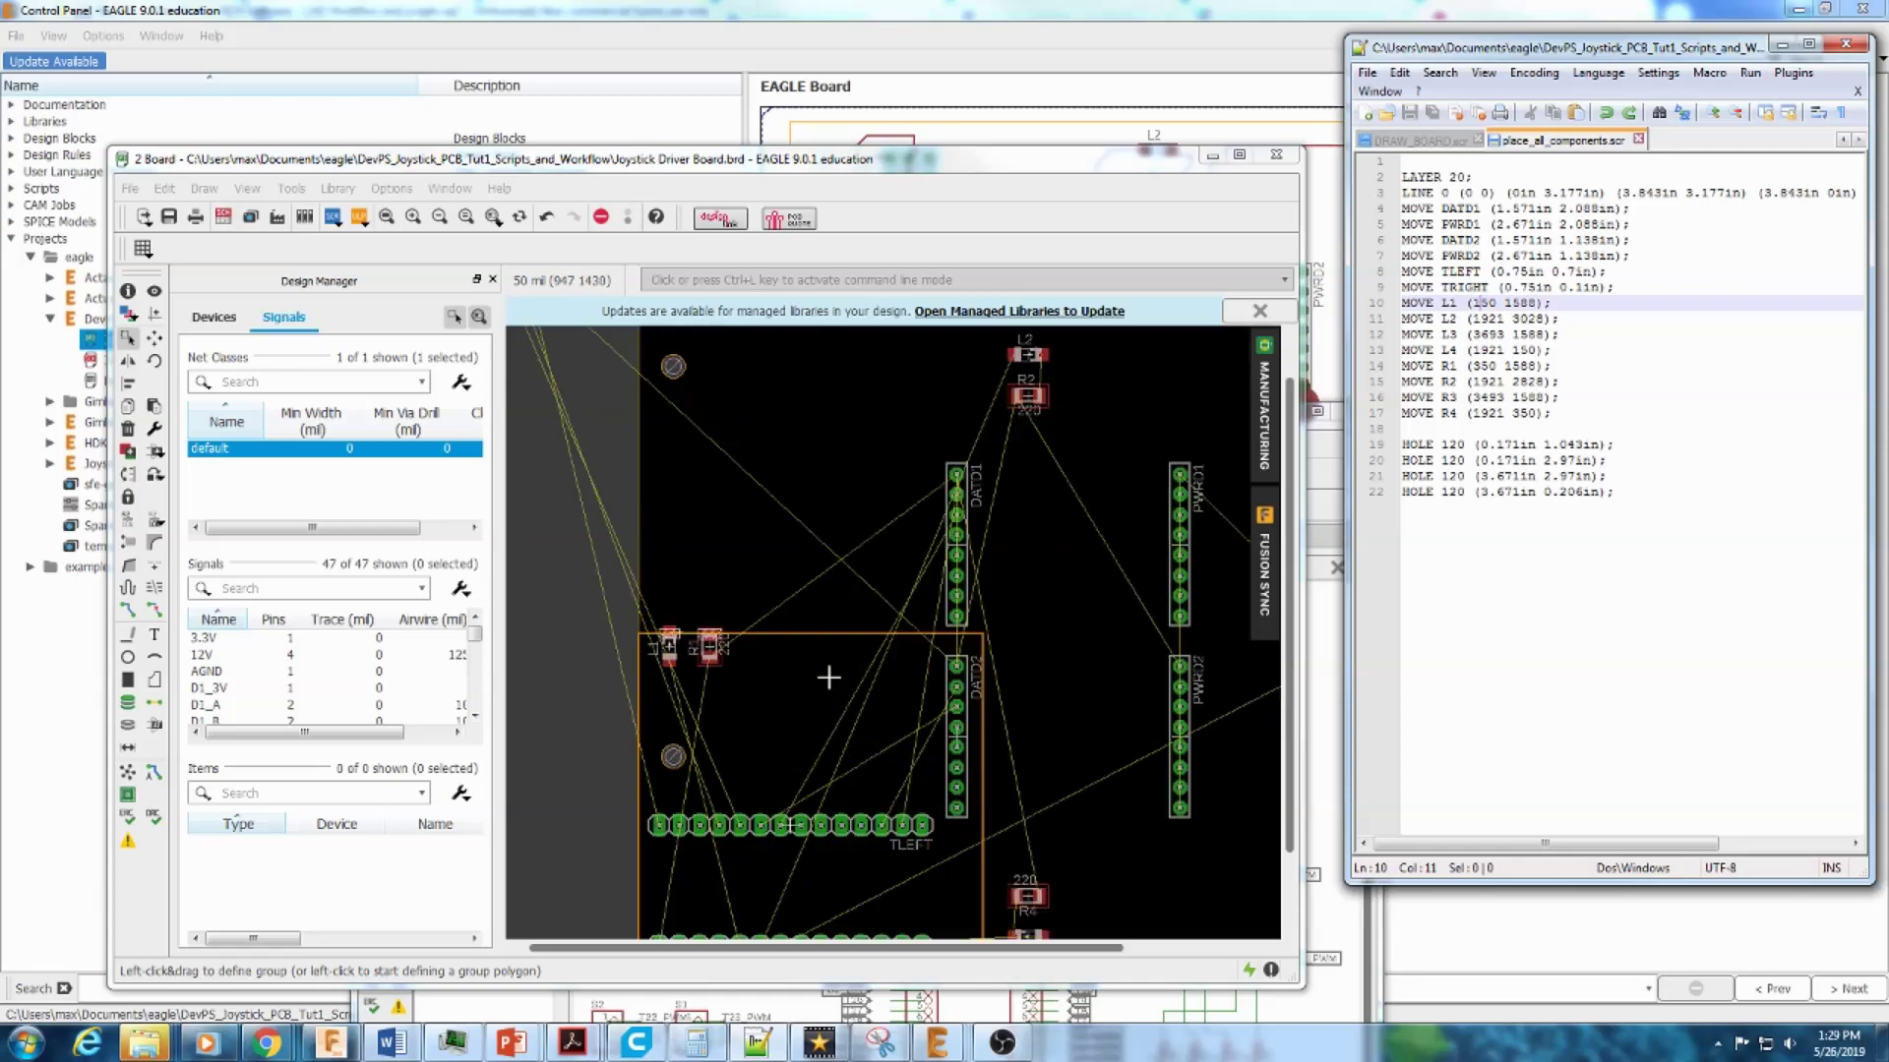
pyautogui.scroll(-6, 832, 672)
pyautogui.scroll(4, 866, 676)
pyautogui.scroll(-4, 768, 603)
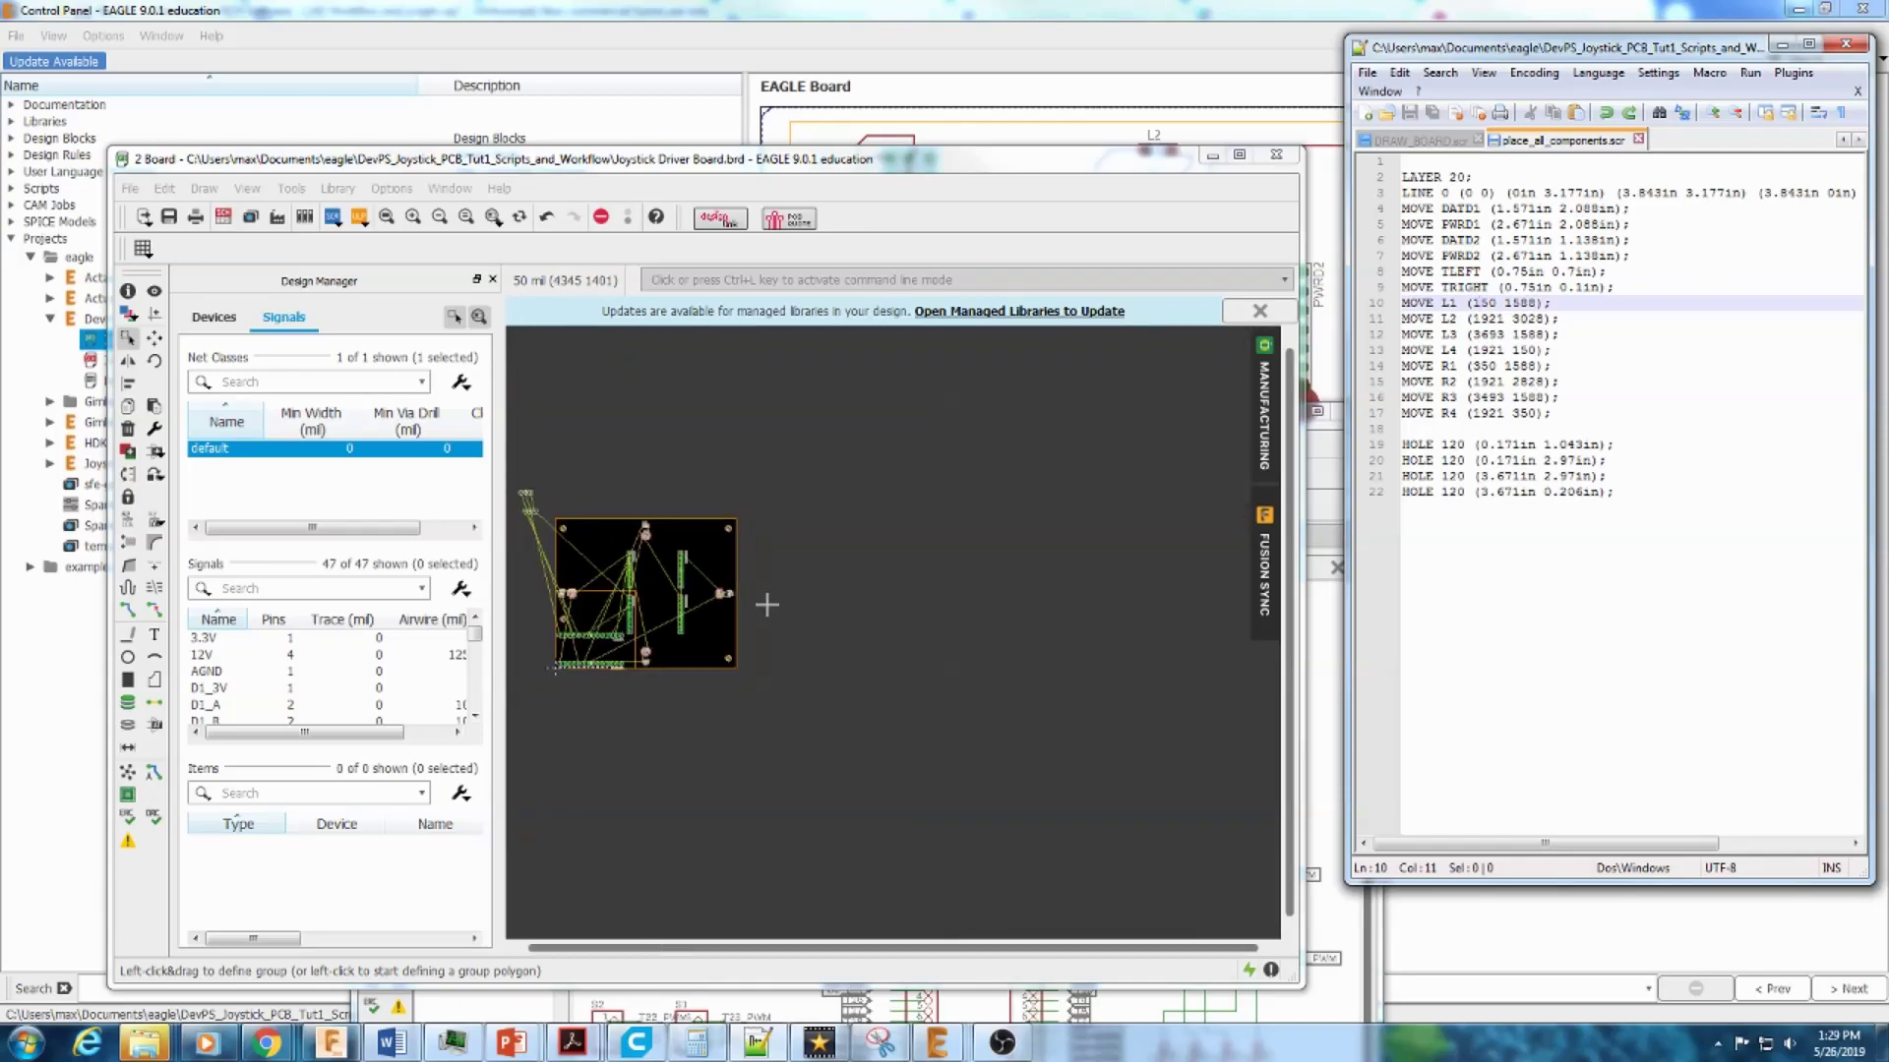
pyautogui.scroll(2, 627, 575)
pyautogui.moveTo(628, 575); pyautogui.dragTo(812, 623, button='middle')
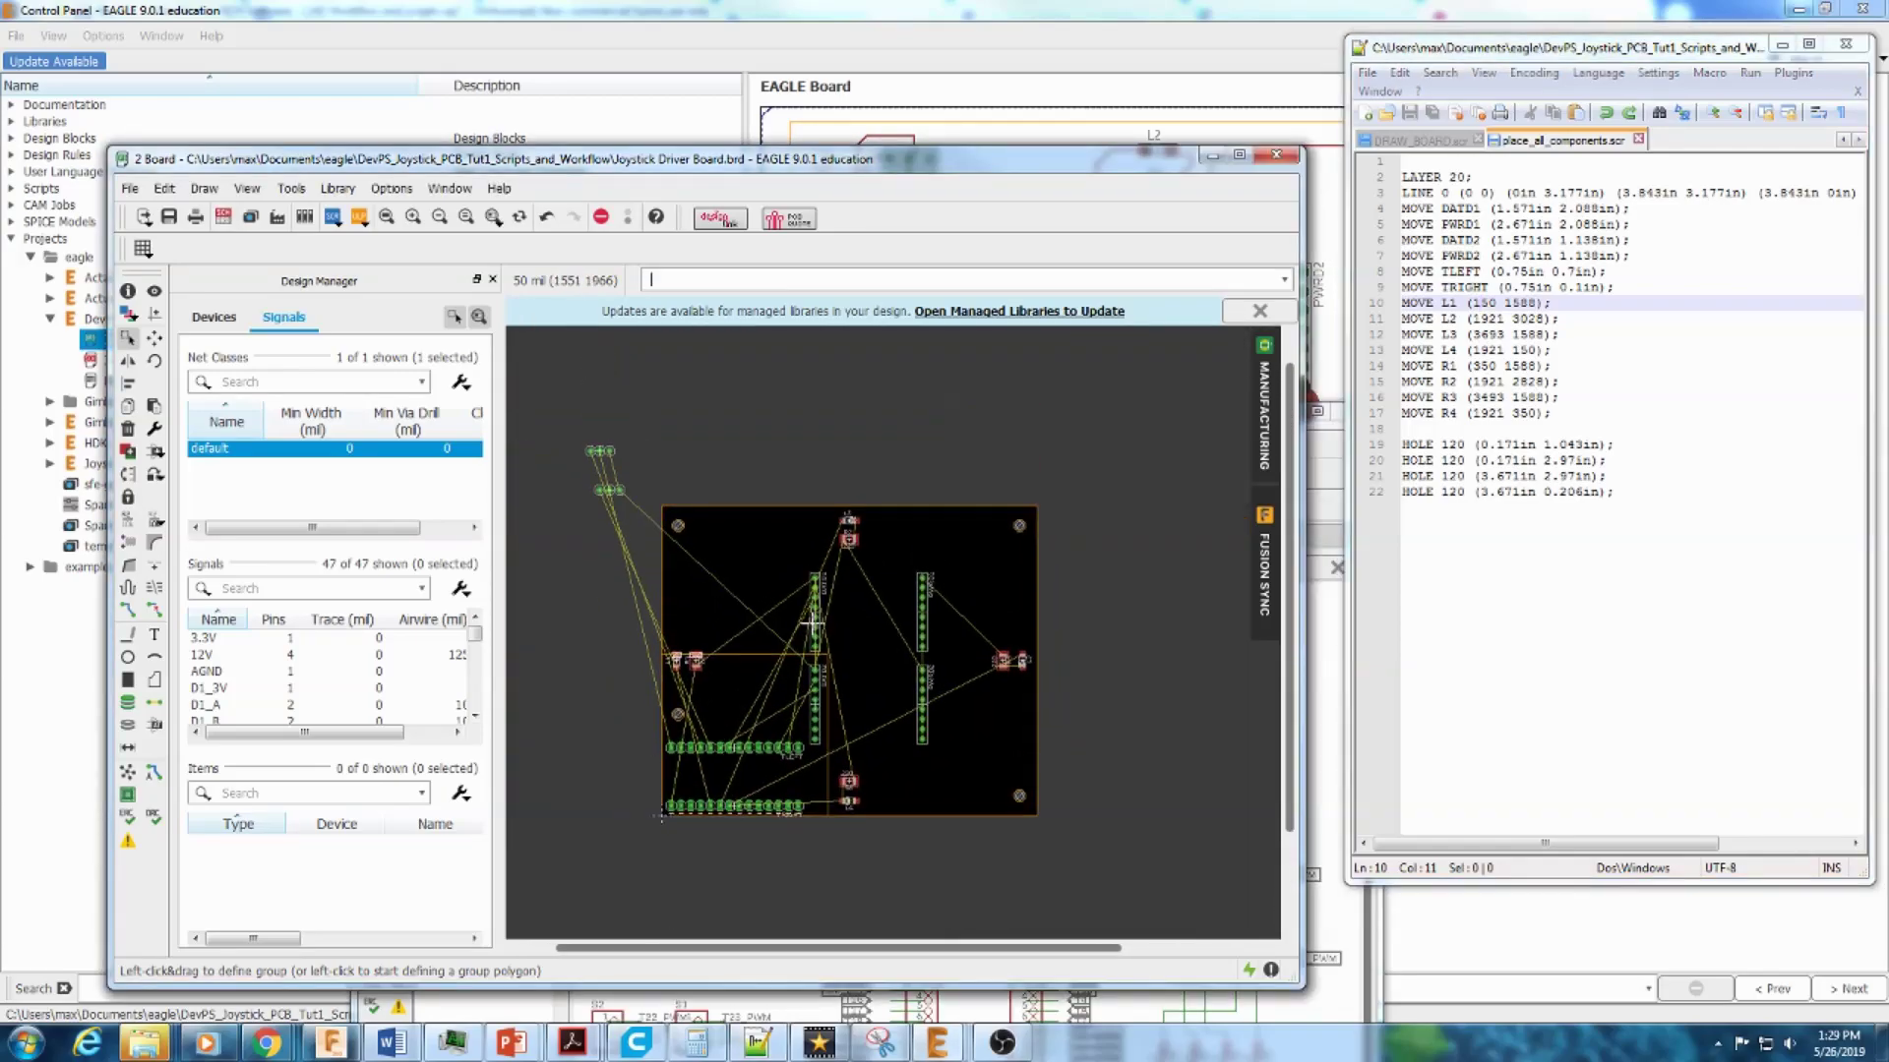
pyautogui.scroll(-2, 930, 650)
pyautogui.scroll(3, 931, 651)
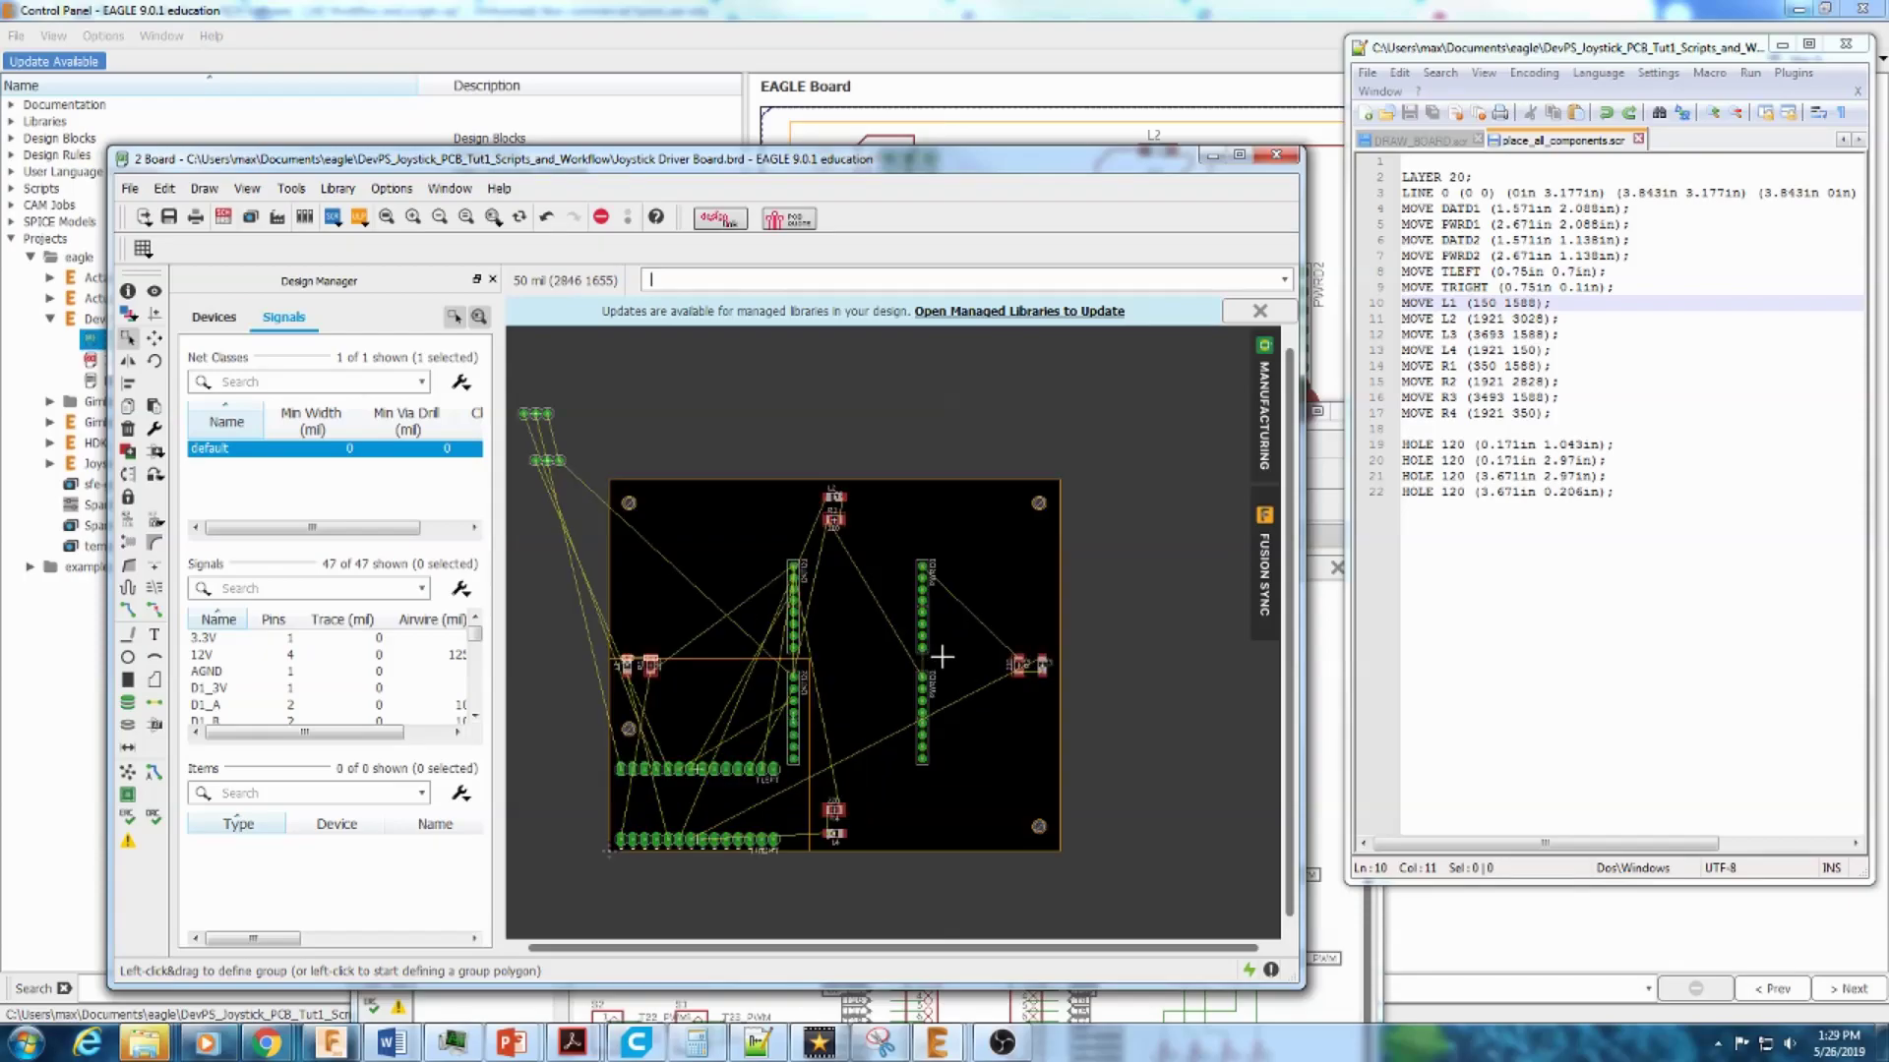